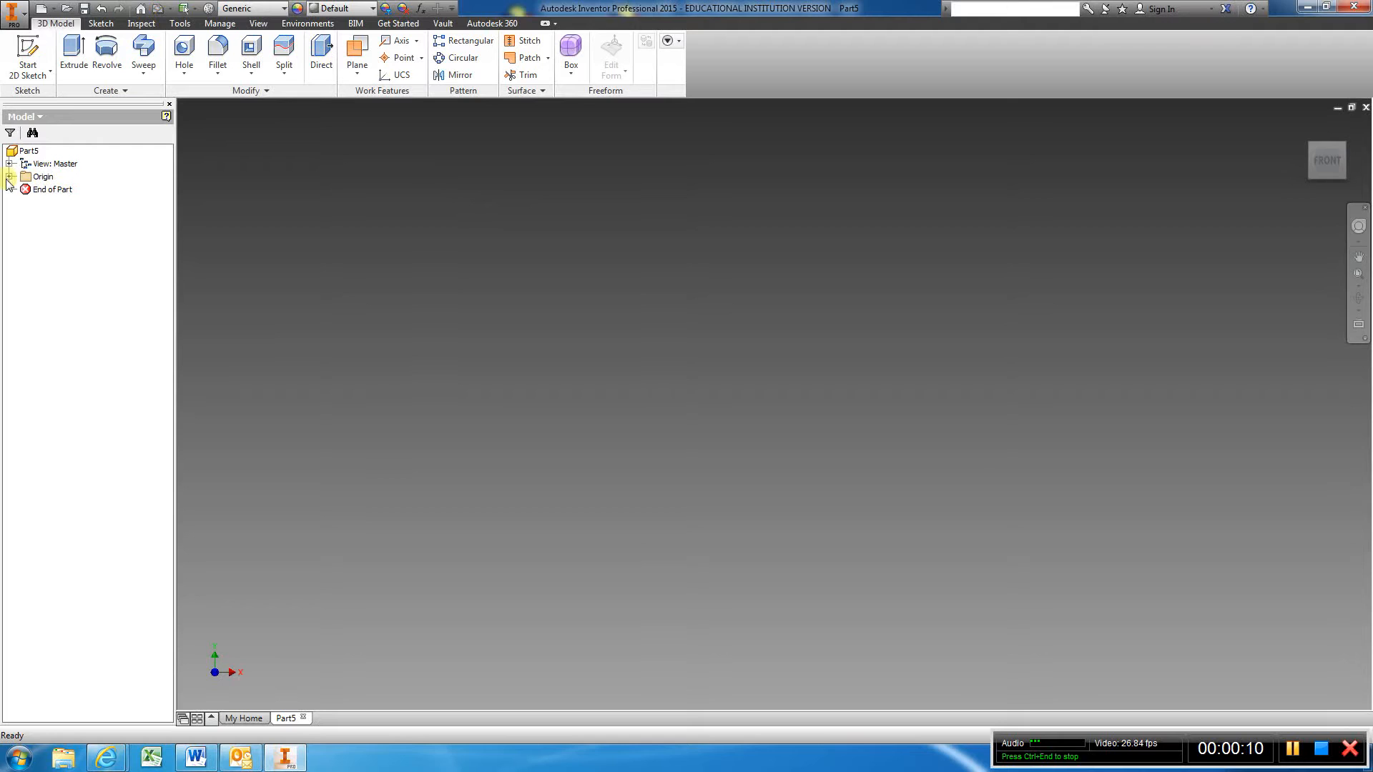
# Start a sketch on the front origin plane and draw a 5 in diameter circle centred on the origin
pyautogui.click(25, 44)
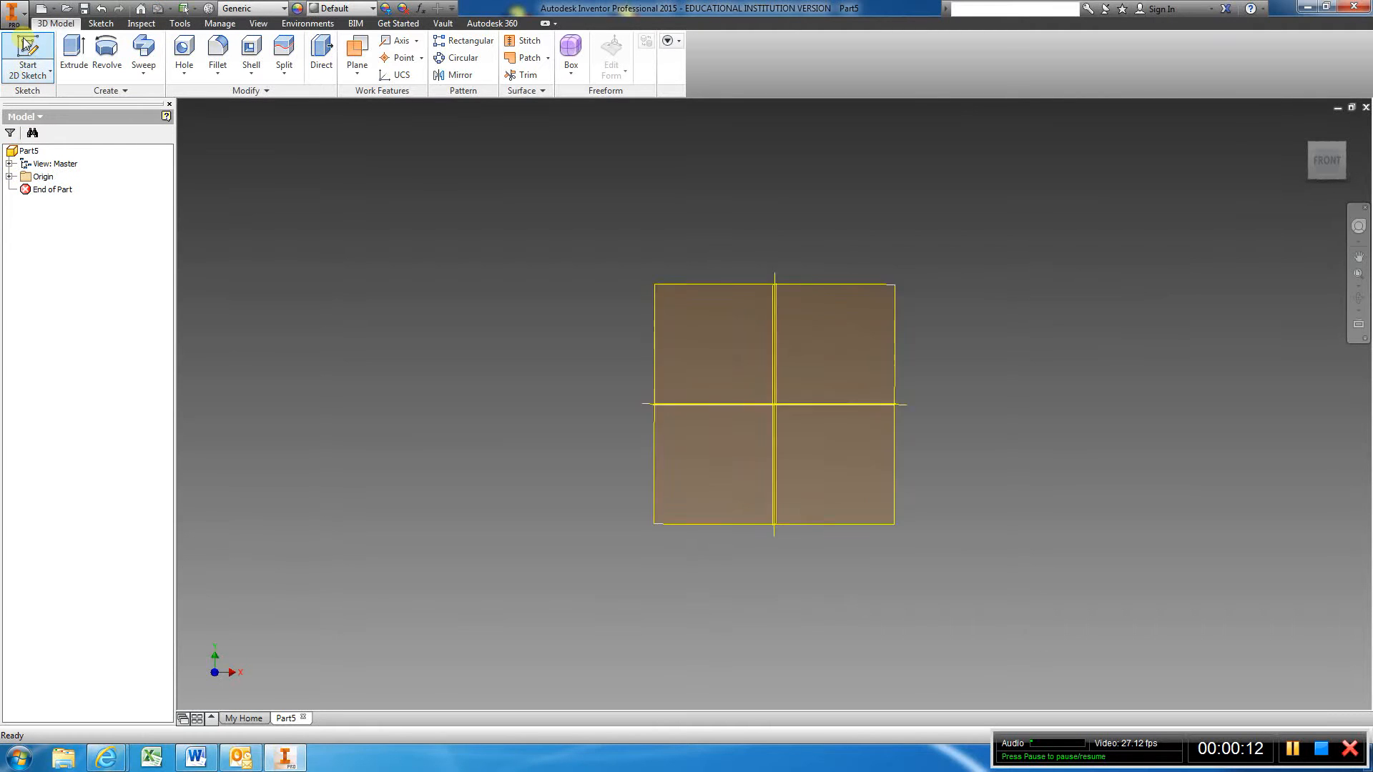
pyautogui.click(736, 223)
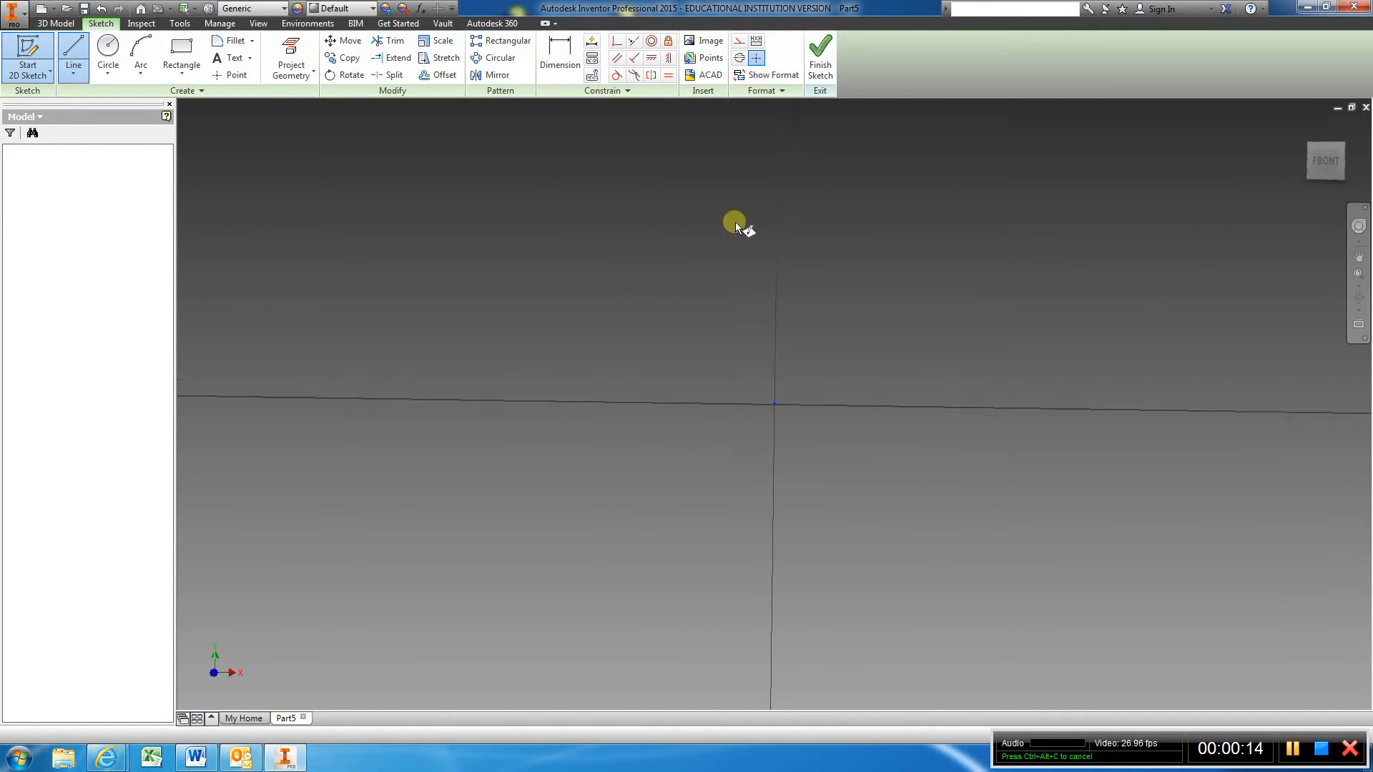
pyautogui.click(108, 49)
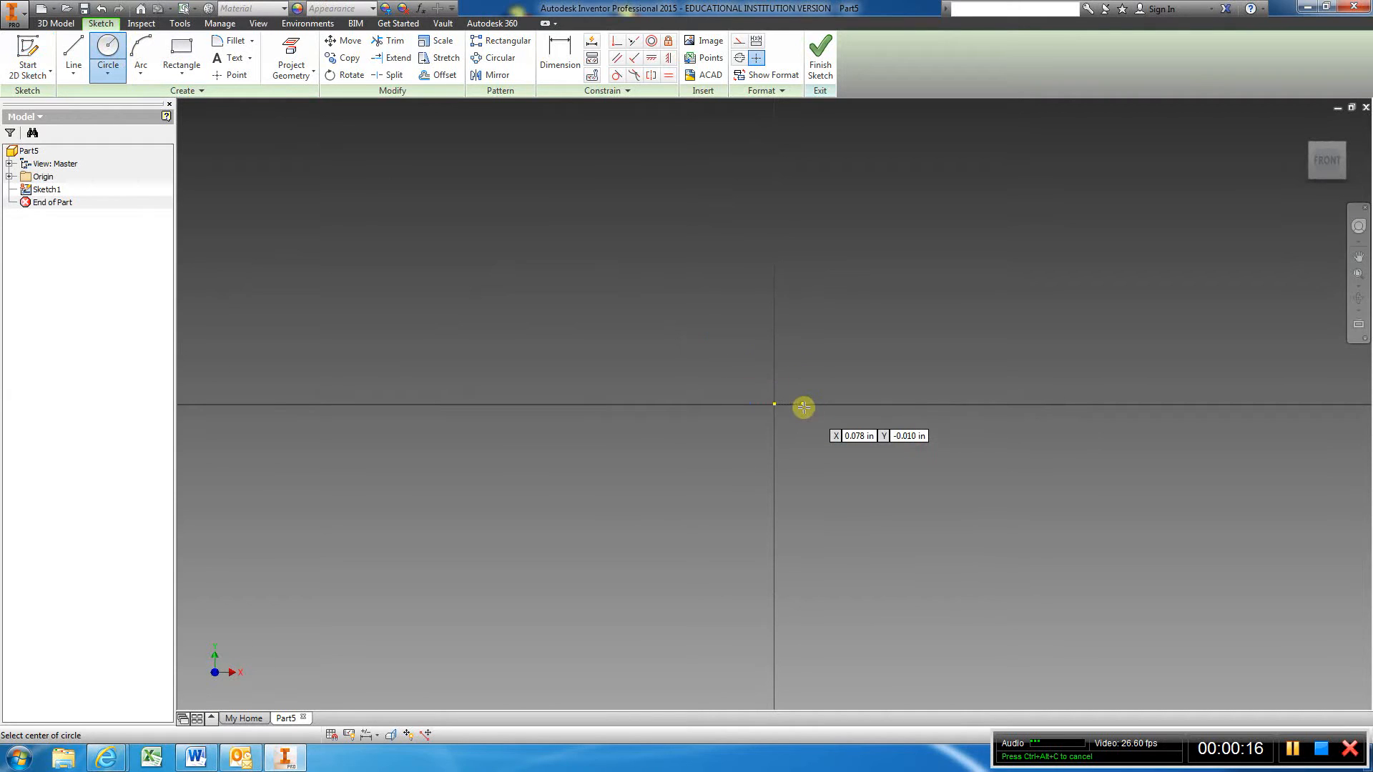
pyautogui.click(775, 403)
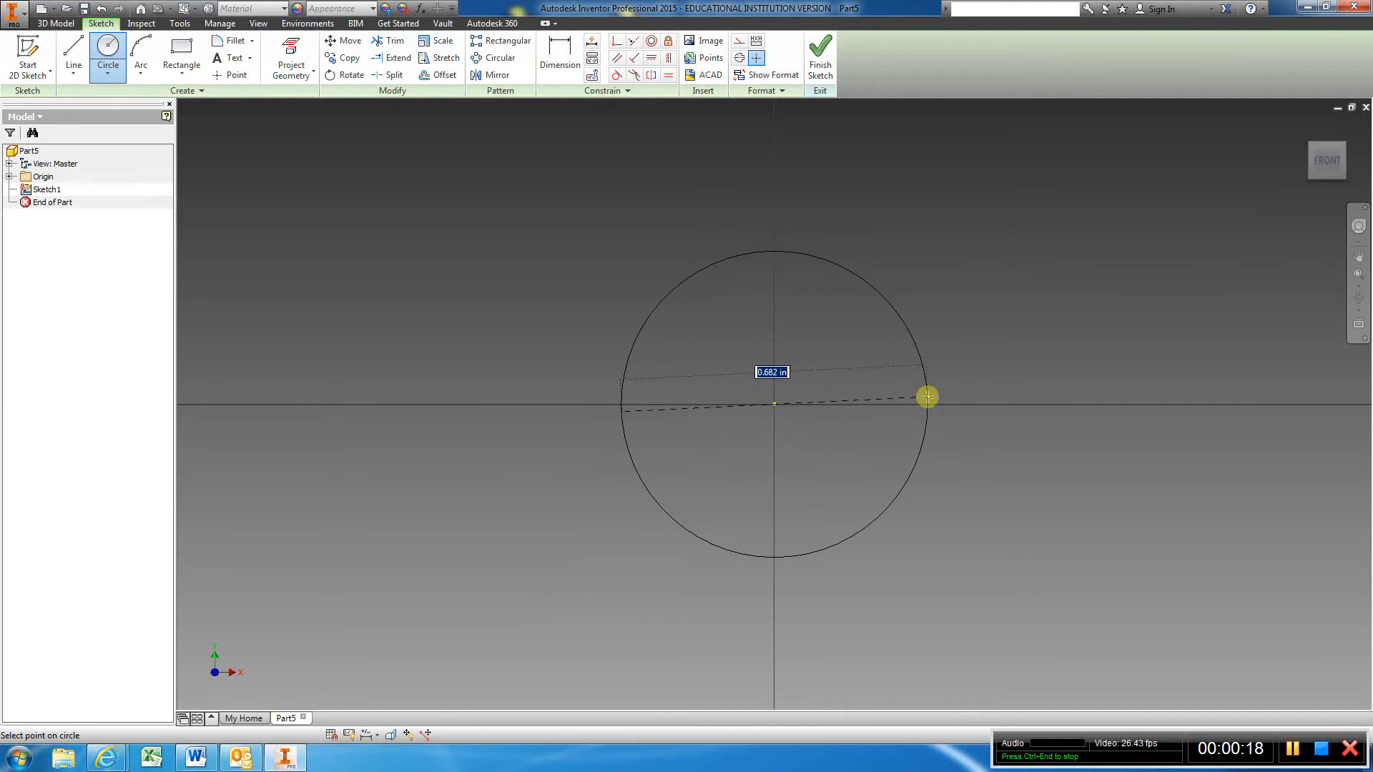
pyautogui.write('5')
pyautogui.press('Return')
pyautogui.scroll(-5, 894, 408)
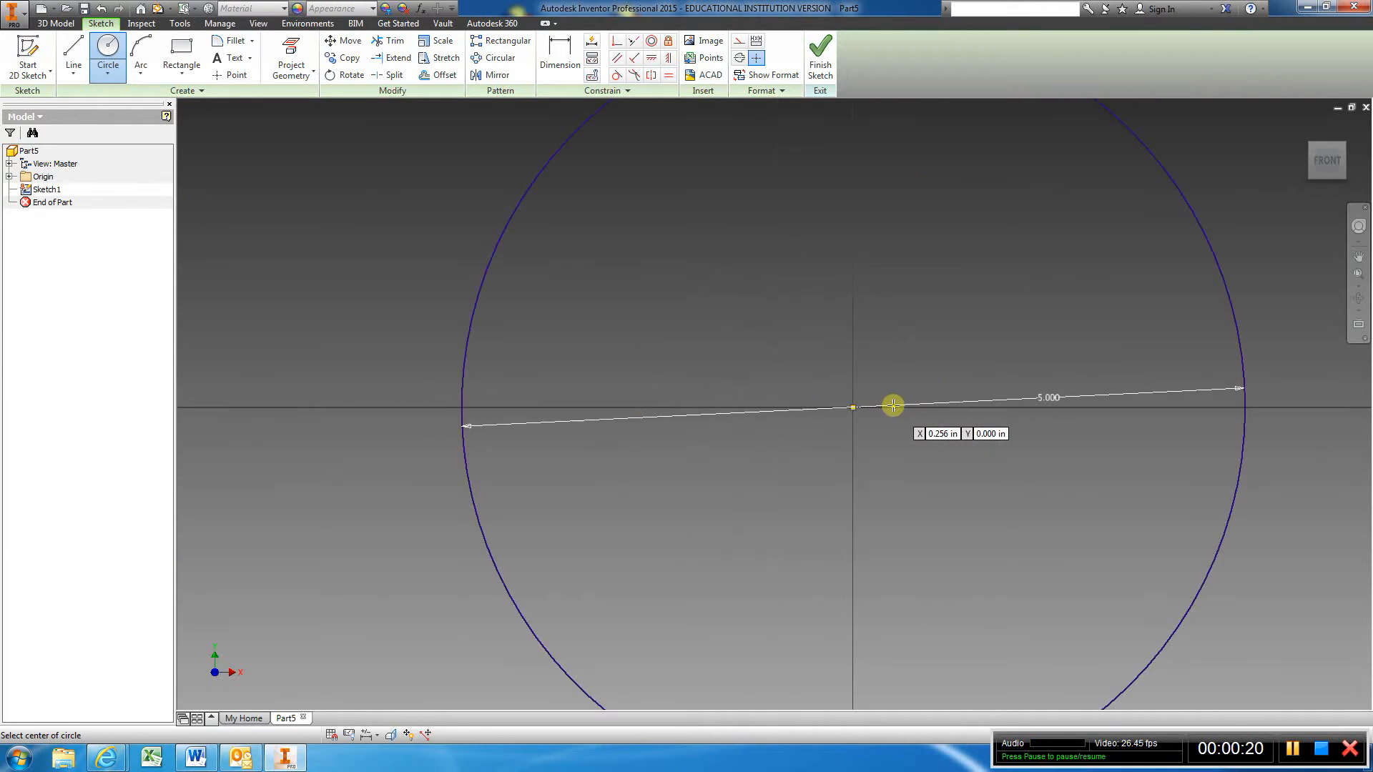
# Finish the sketch and extrude the circle .125 in into a thin disc
pyautogui.click(823, 63)
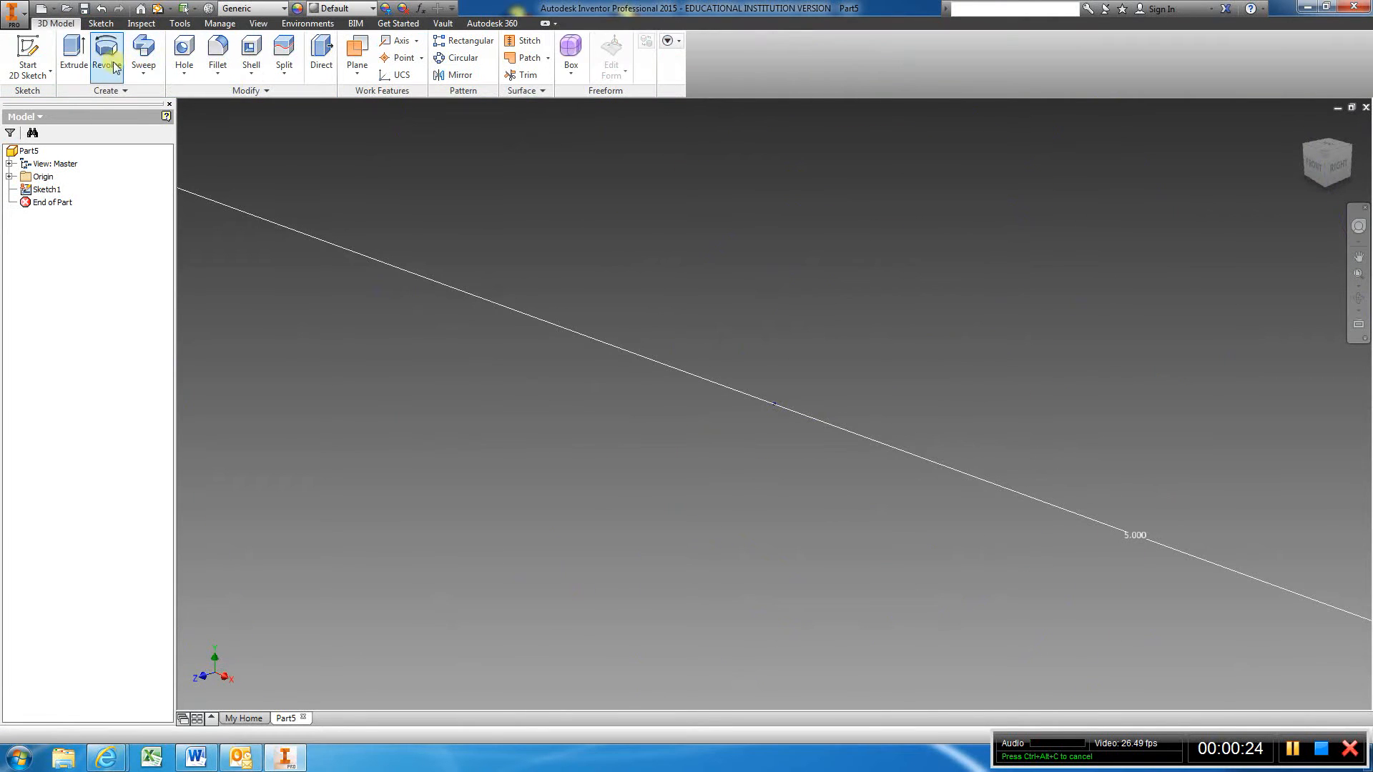
pyautogui.click(74, 54)
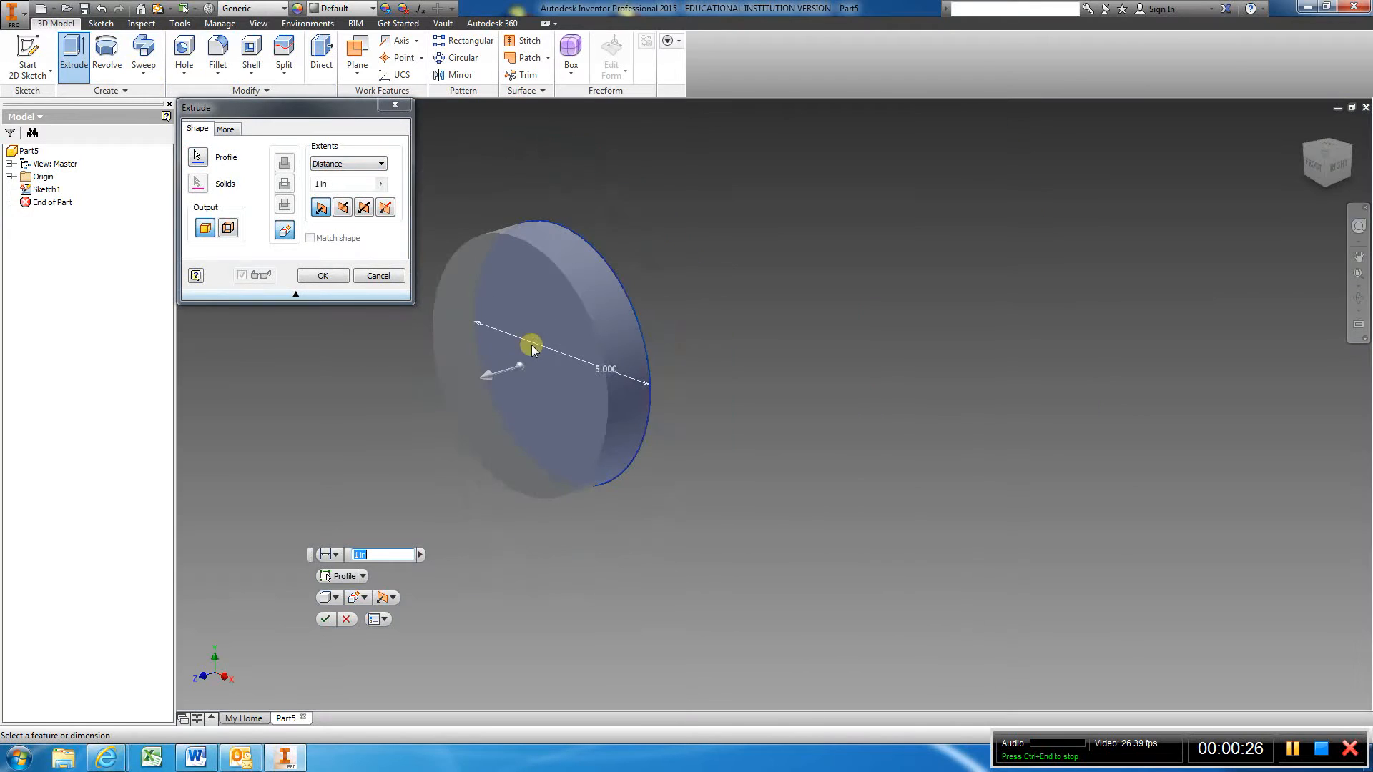
pyautogui.click(331, 179)
pyautogui.write('.125')
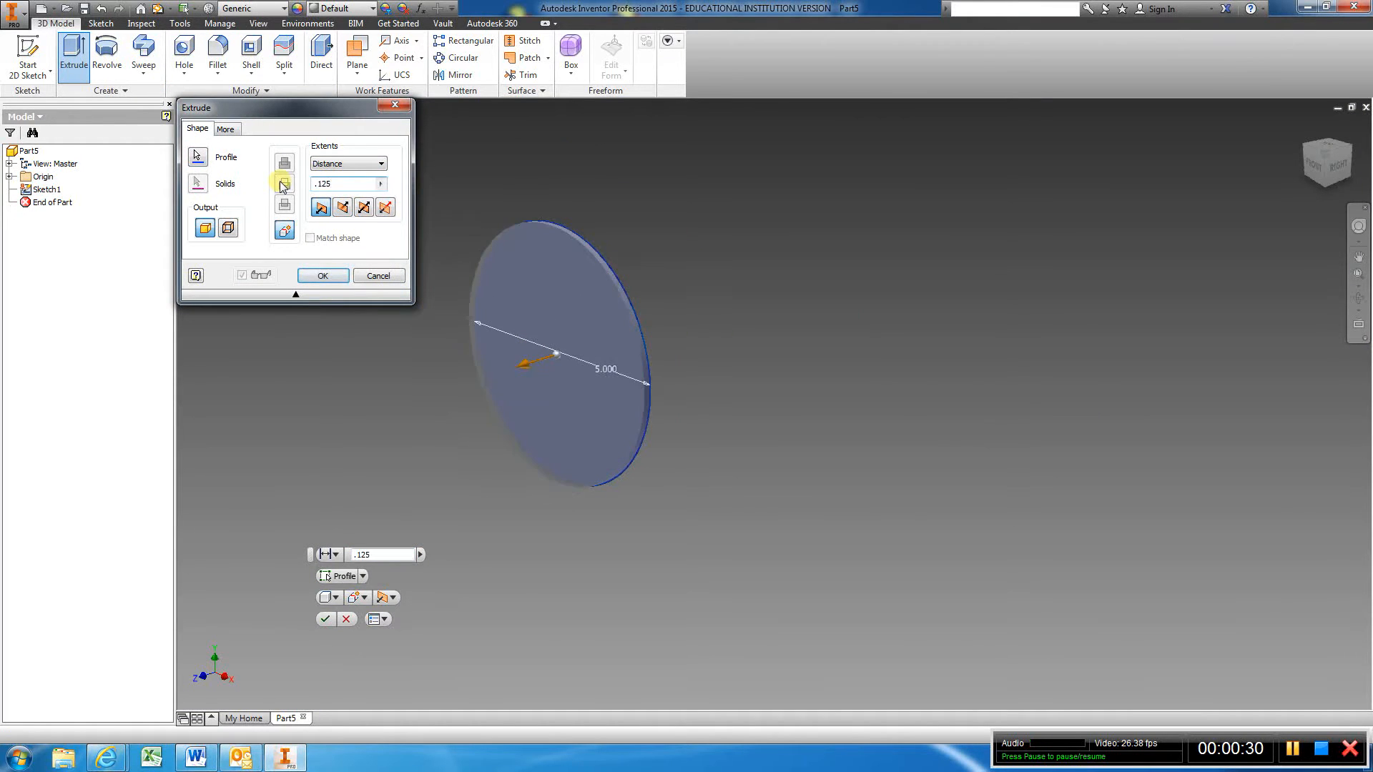
pyautogui.press('Return')
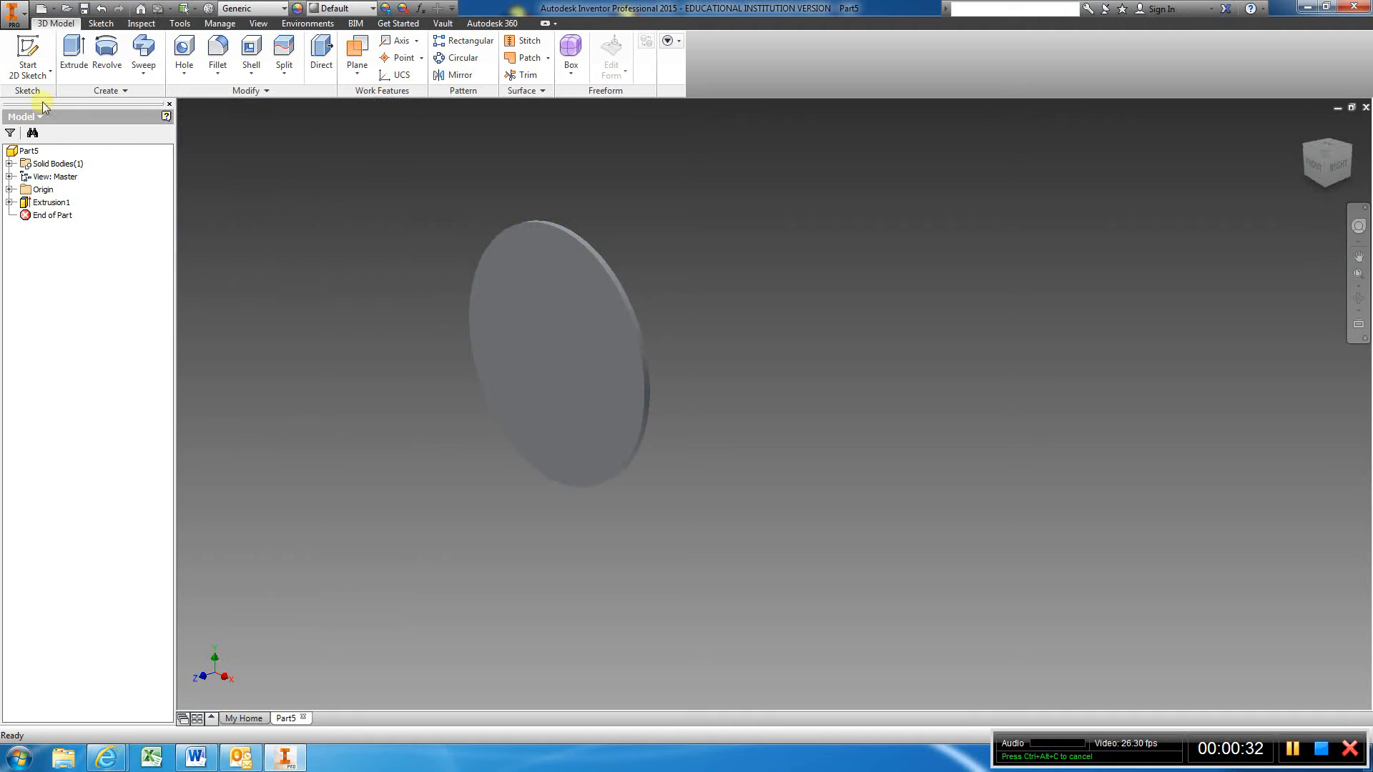
# Start a sketch on the disc's front face and draw a concentric 6 in diameter circle around it
pyautogui.click(27, 56)
pyautogui.click(562, 349)
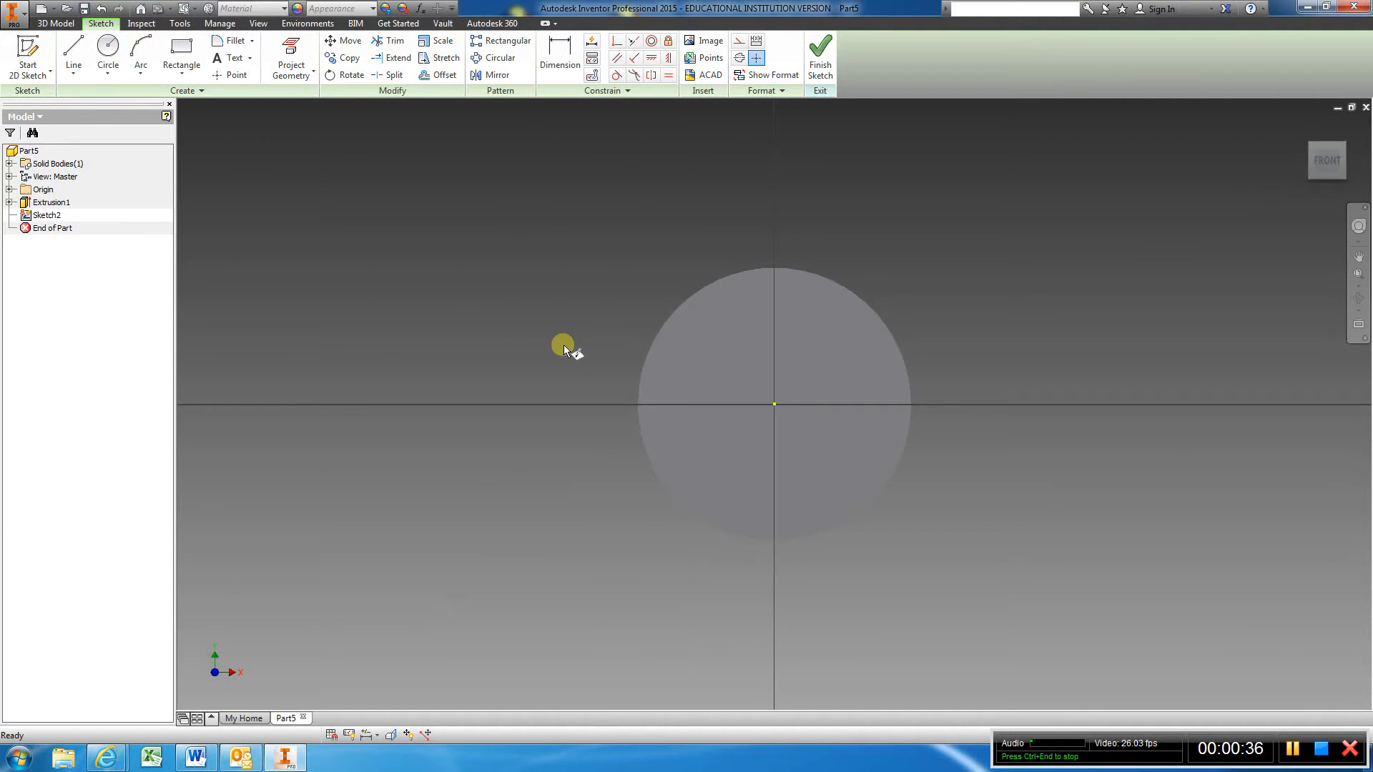
pyautogui.click(108, 47)
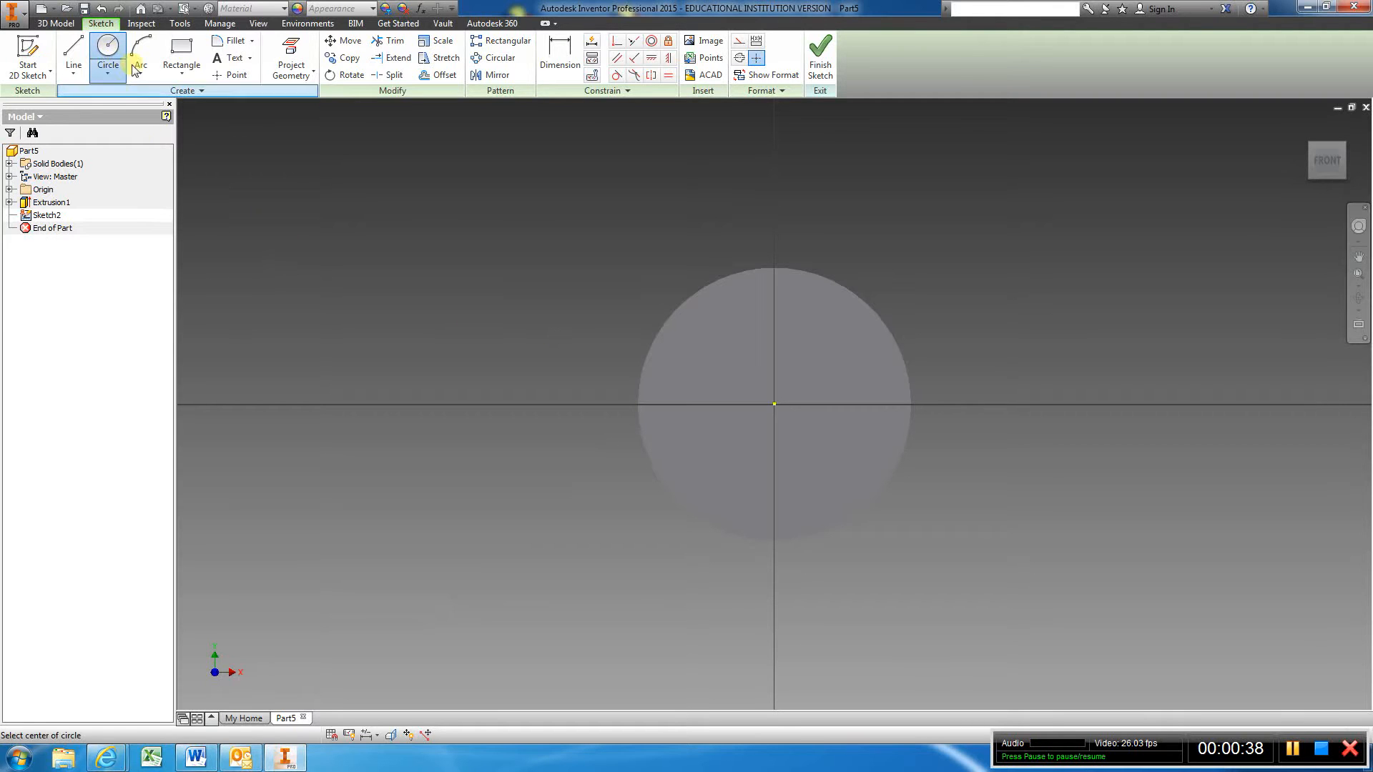
pyautogui.click(773, 404)
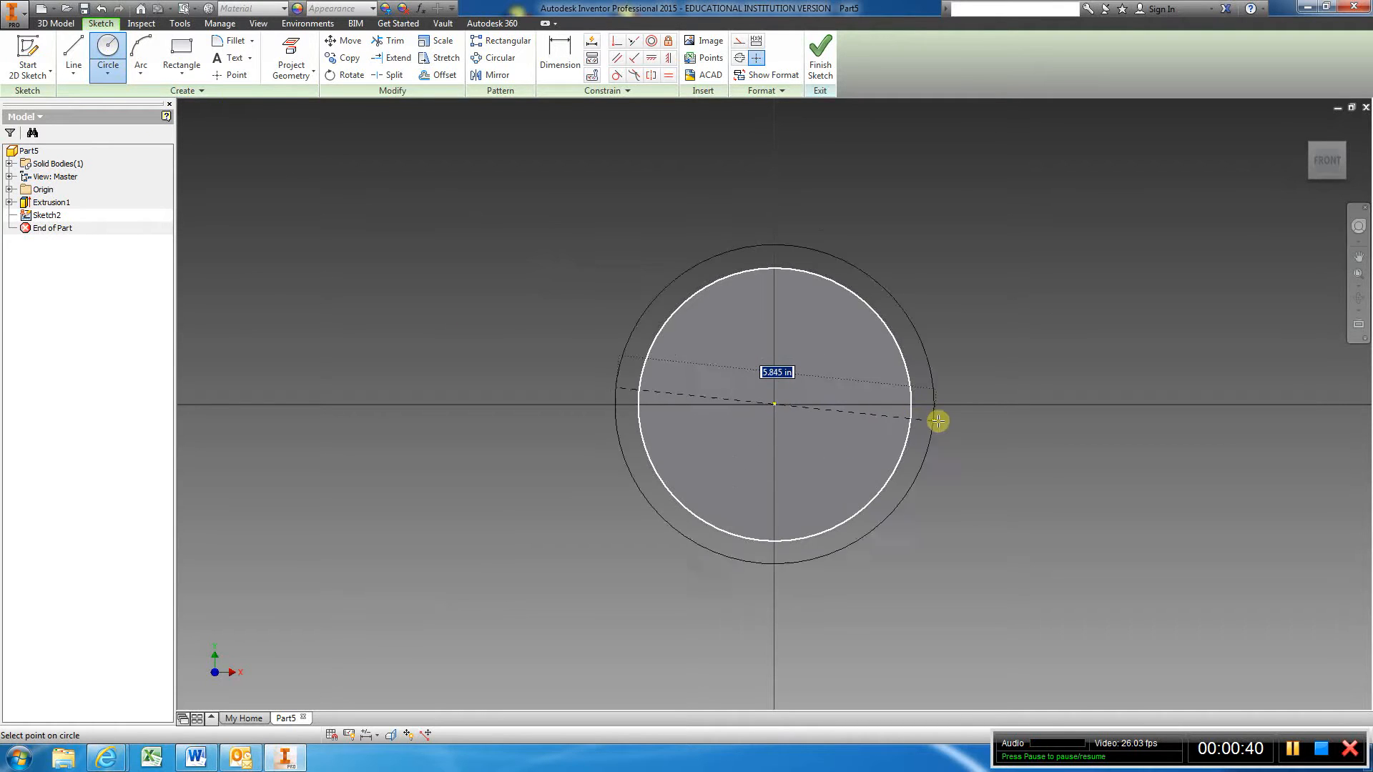
pyautogui.write('6')
pyautogui.press('Return')
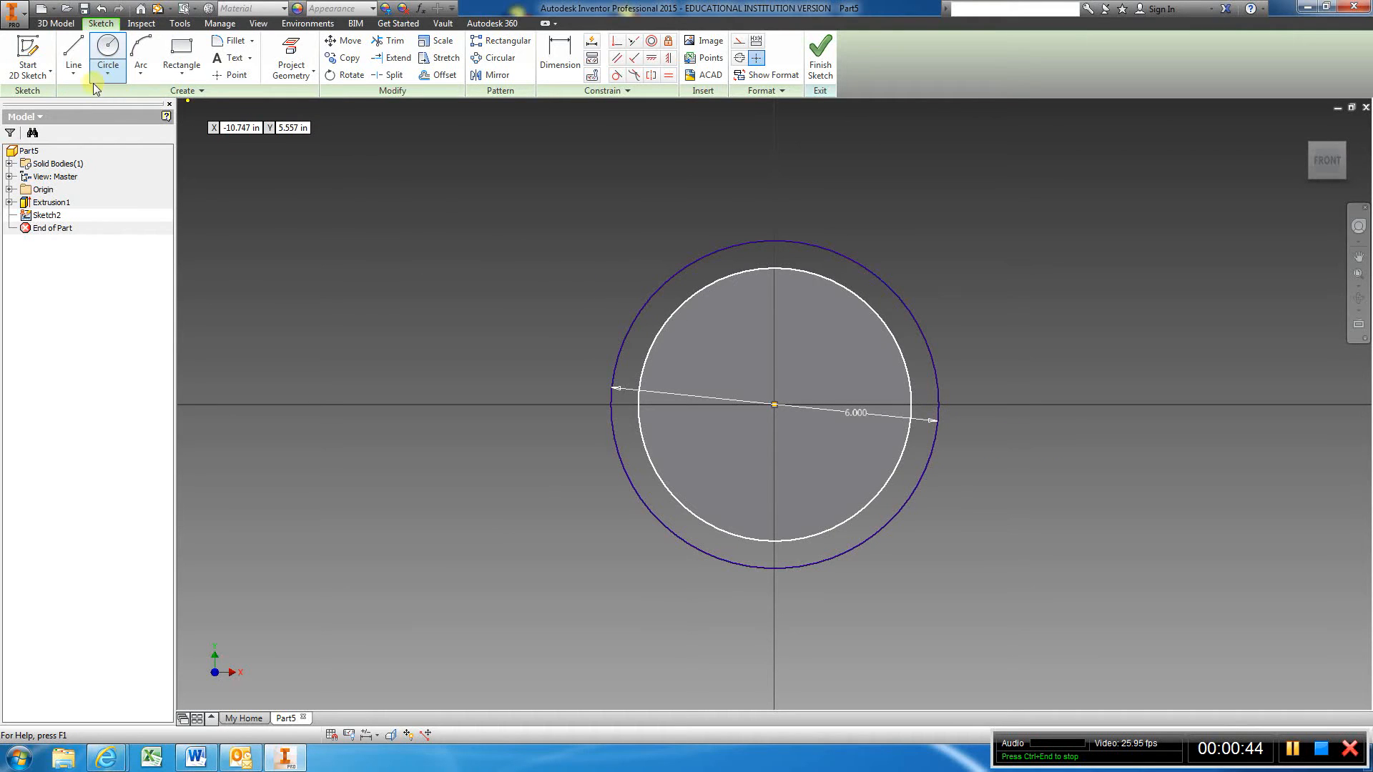
# Draw a line about 6.4 in long from the disc's centre at 20 degrees above horizontal, extending past the 6 in circle
pyautogui.press('l')
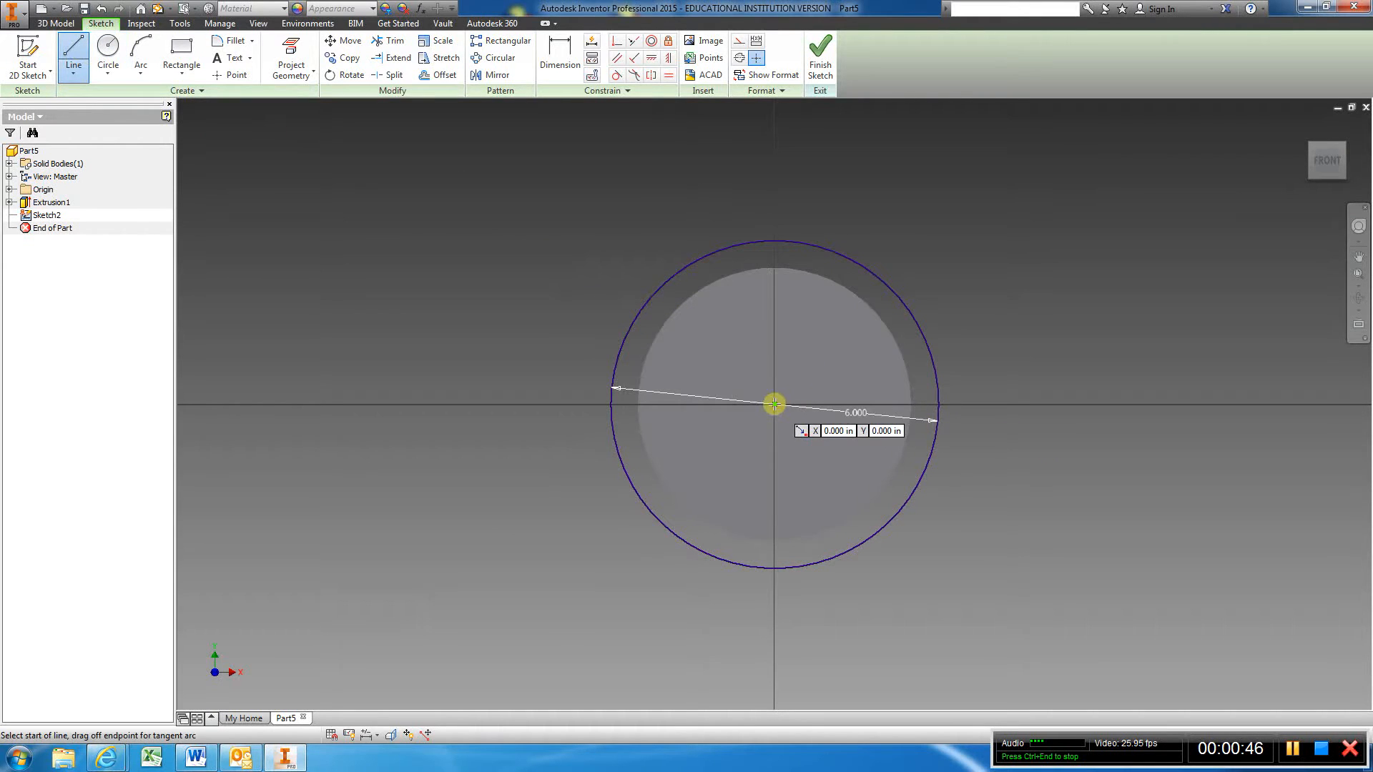
pyautogui.click(774, 404)
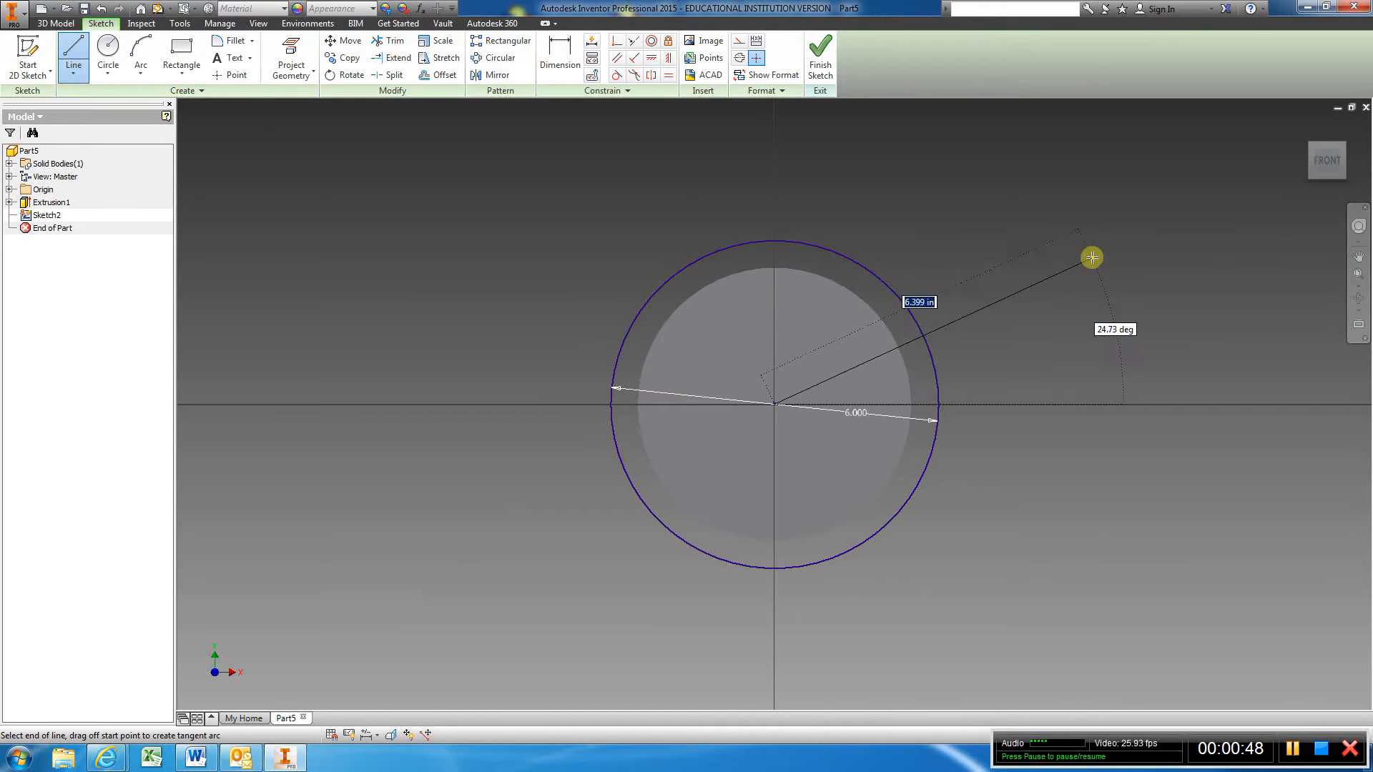
pyautogui.press('Tab')
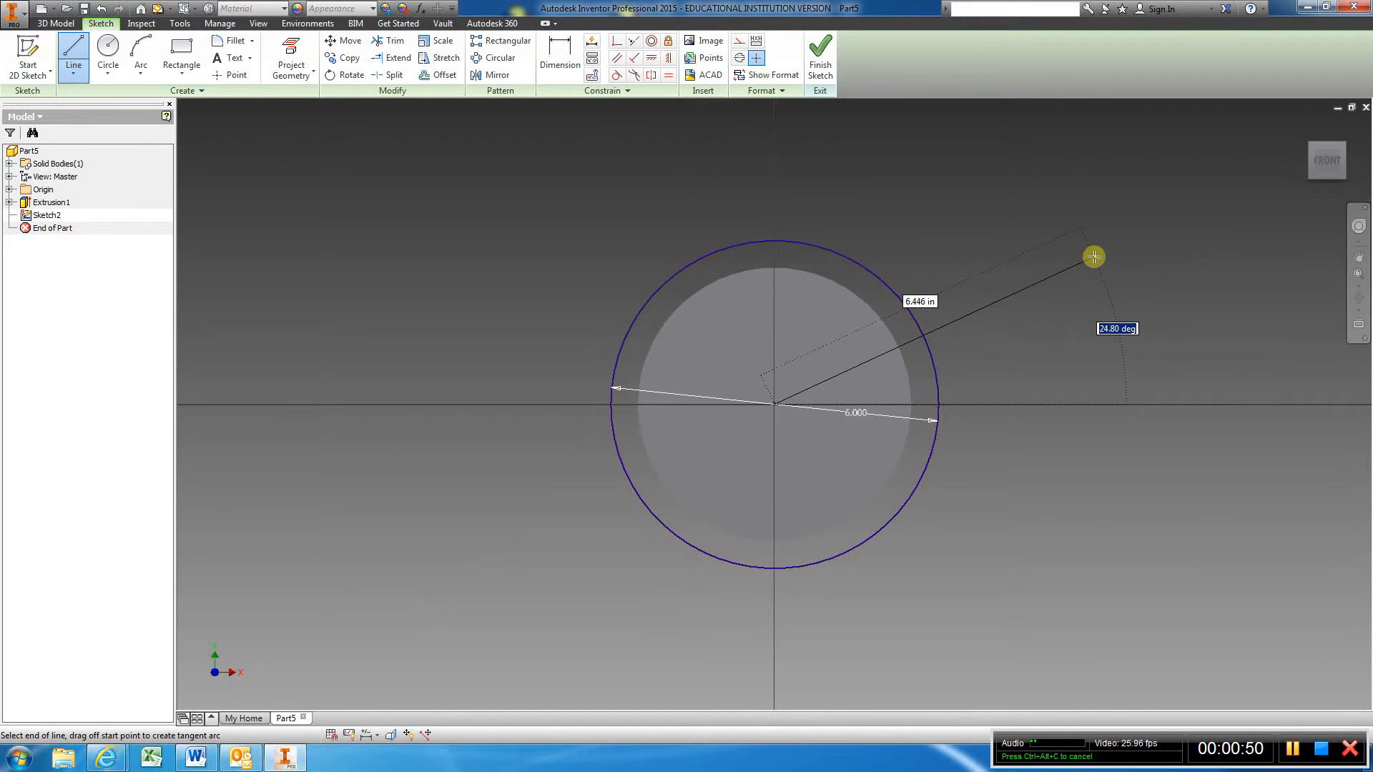
pyautogui.write('20')
pyautogui.press('Return')
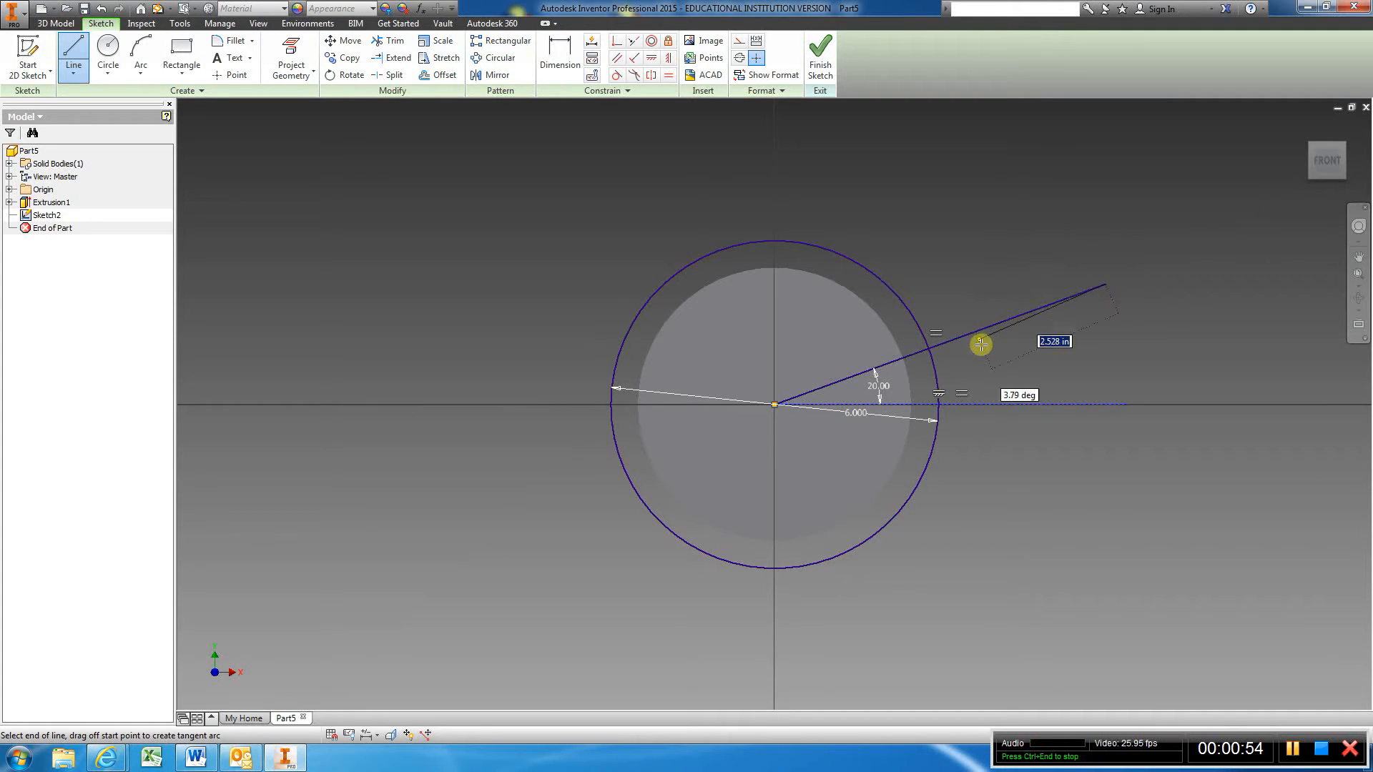
pyautogui.scroll(-3, 961, 376)
pyautogui.press('Escape')
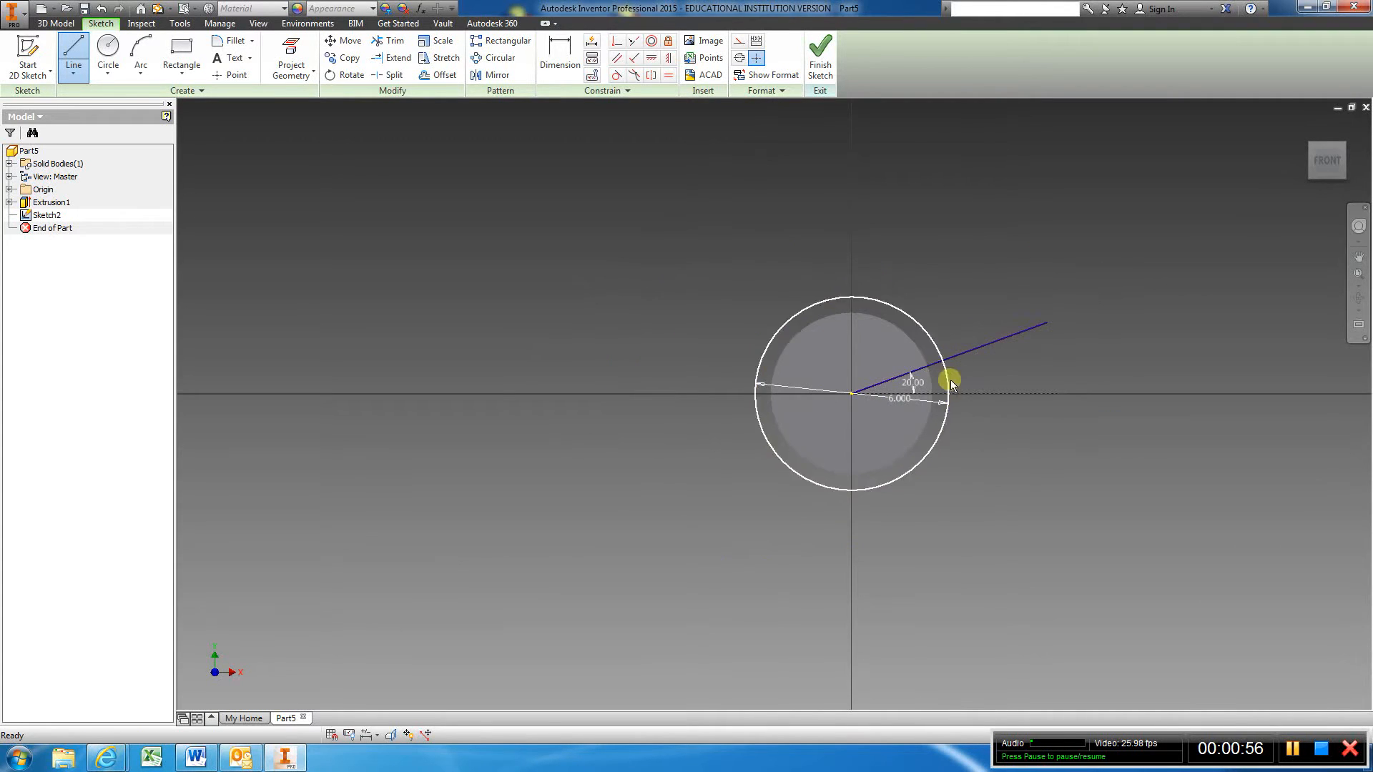
# Draw a line from the disc's edge on the horizontal axis to where the 20-degree line crosses the 6 in circle
pyautogui.scroll(-2, 950, 379)
pyautogui.scroll(8, 935, 374)
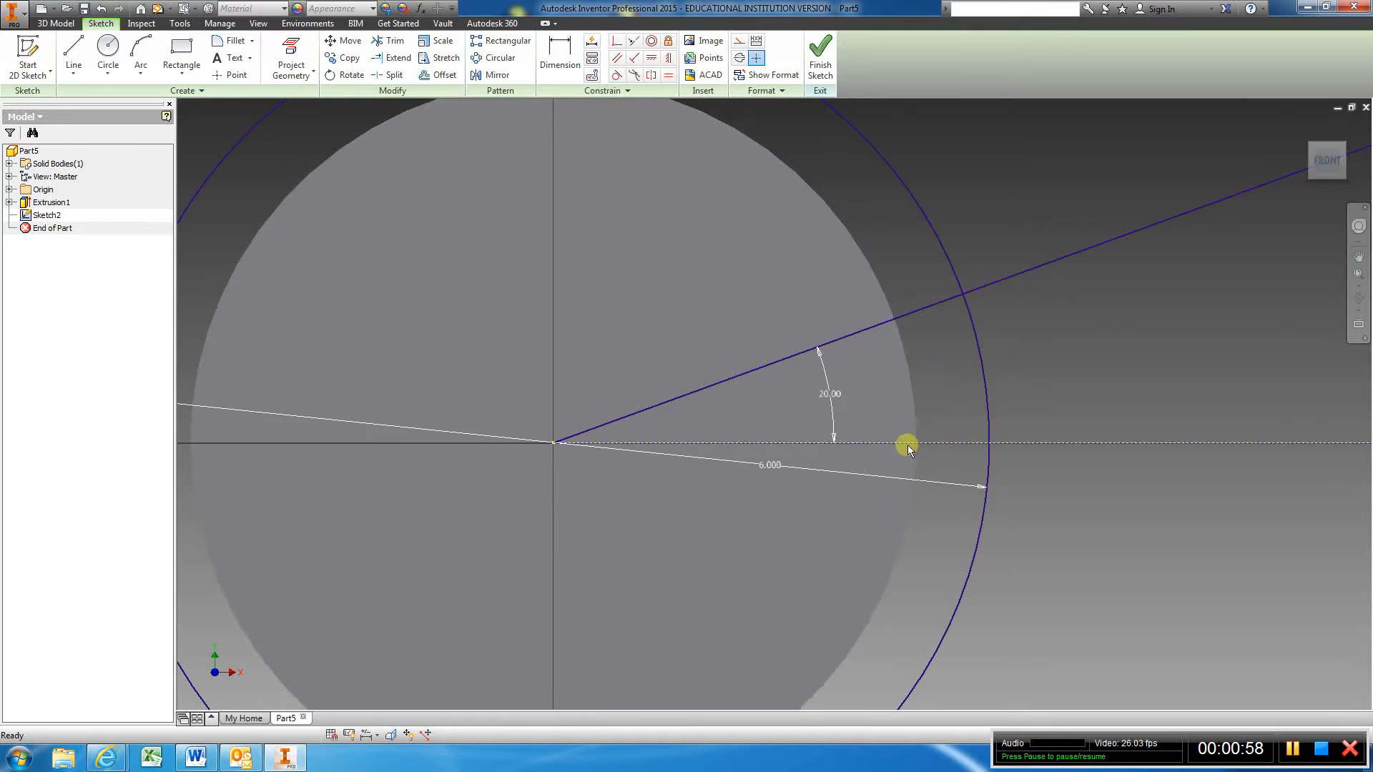
pyautogui.click(74, 54)
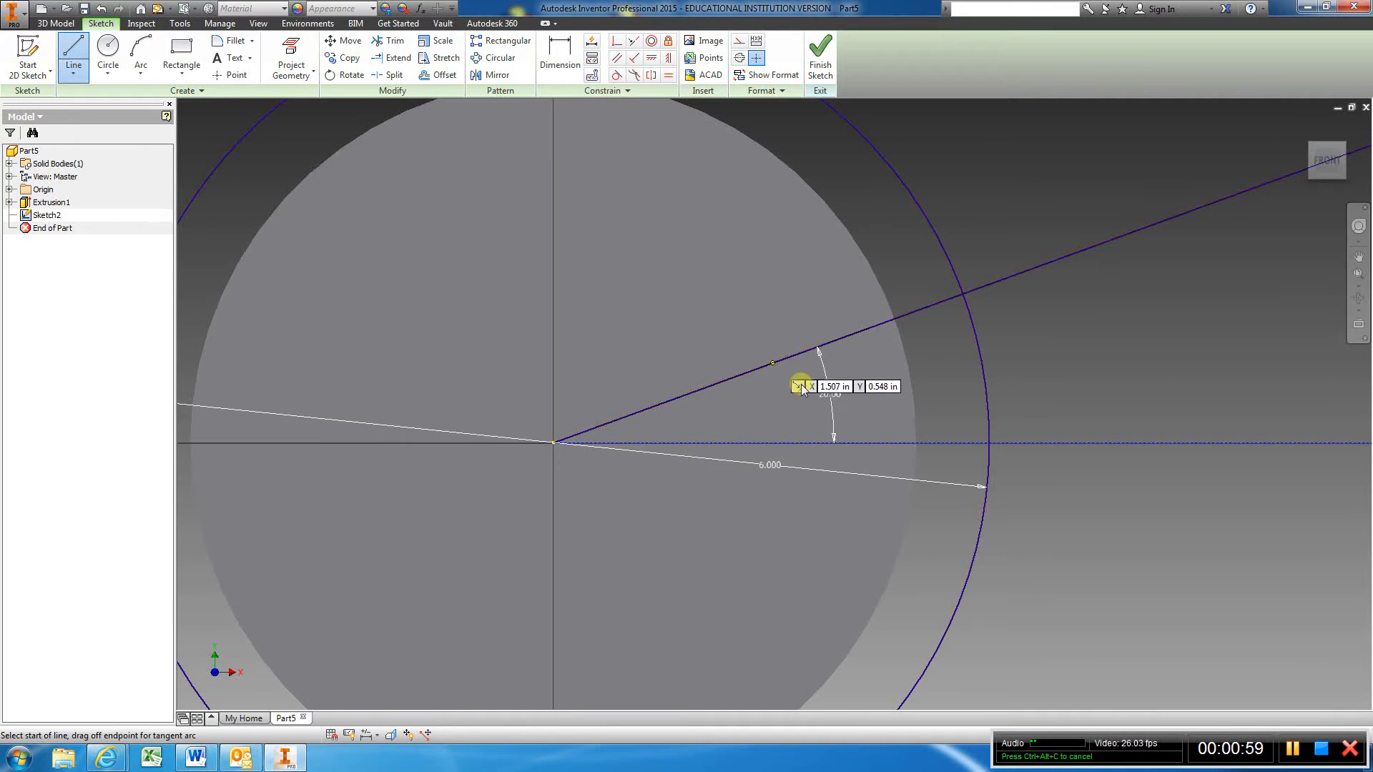
pyautogui.click(917, 443)
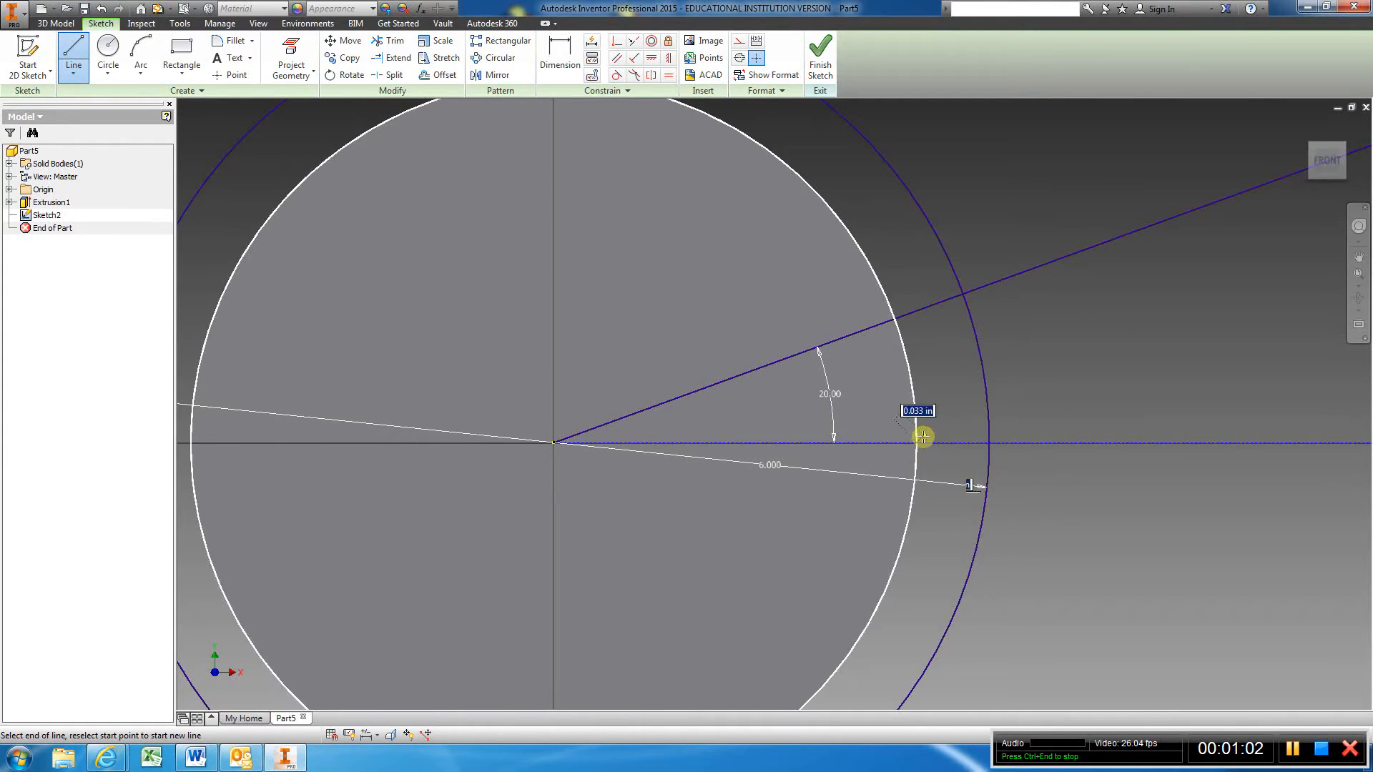
pyautogui.doubleClick(962, 295)
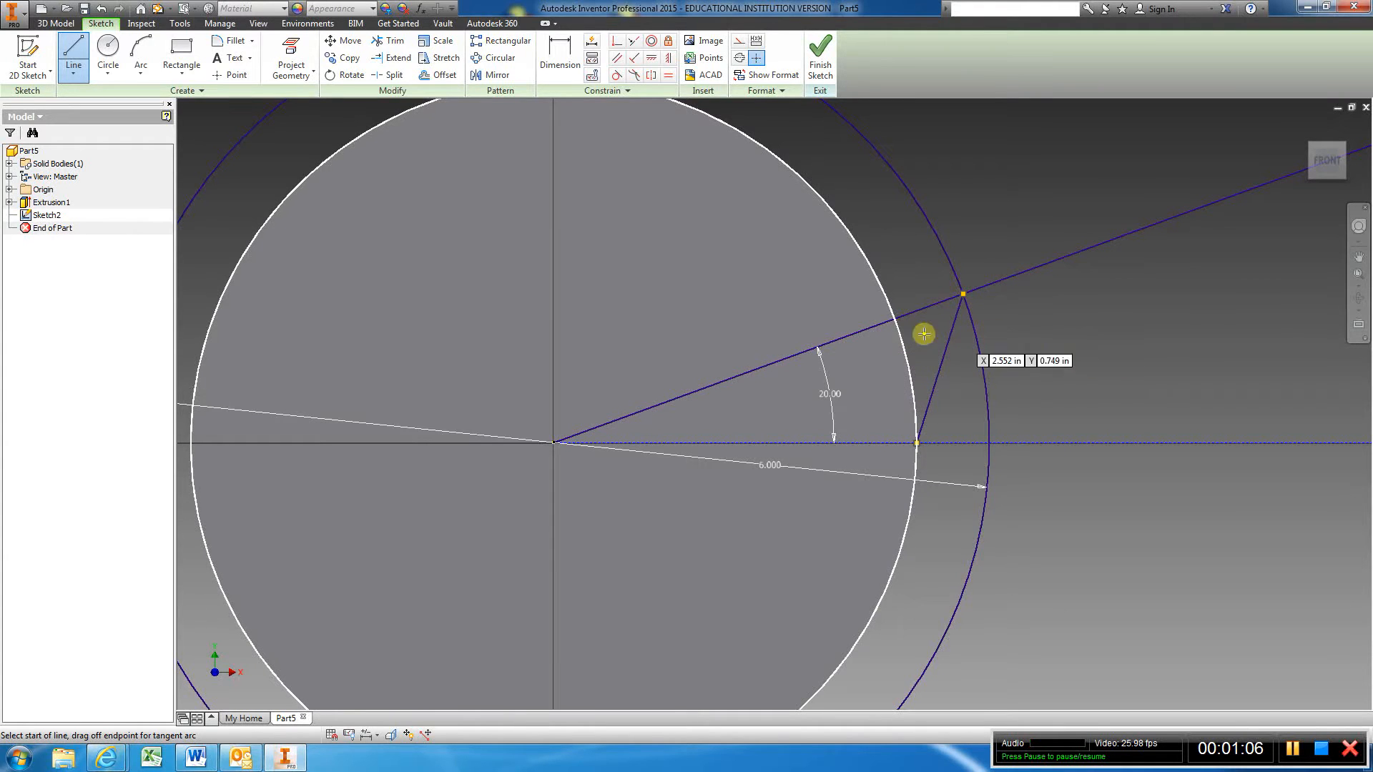
# Draw a 5 in diameter circle centred on the origin, over the disc's edge
pyautogui.click(108, 52)
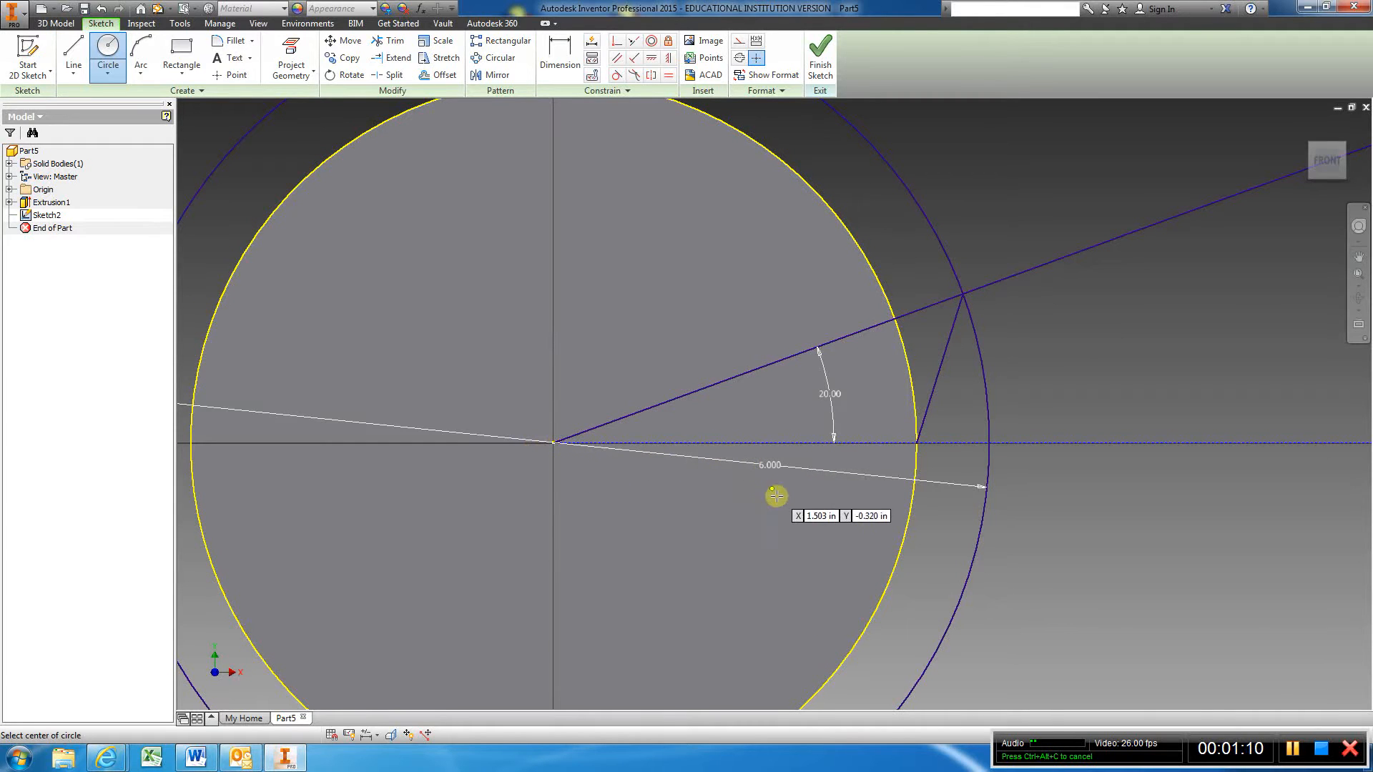
pyautogui.click(554, 444)
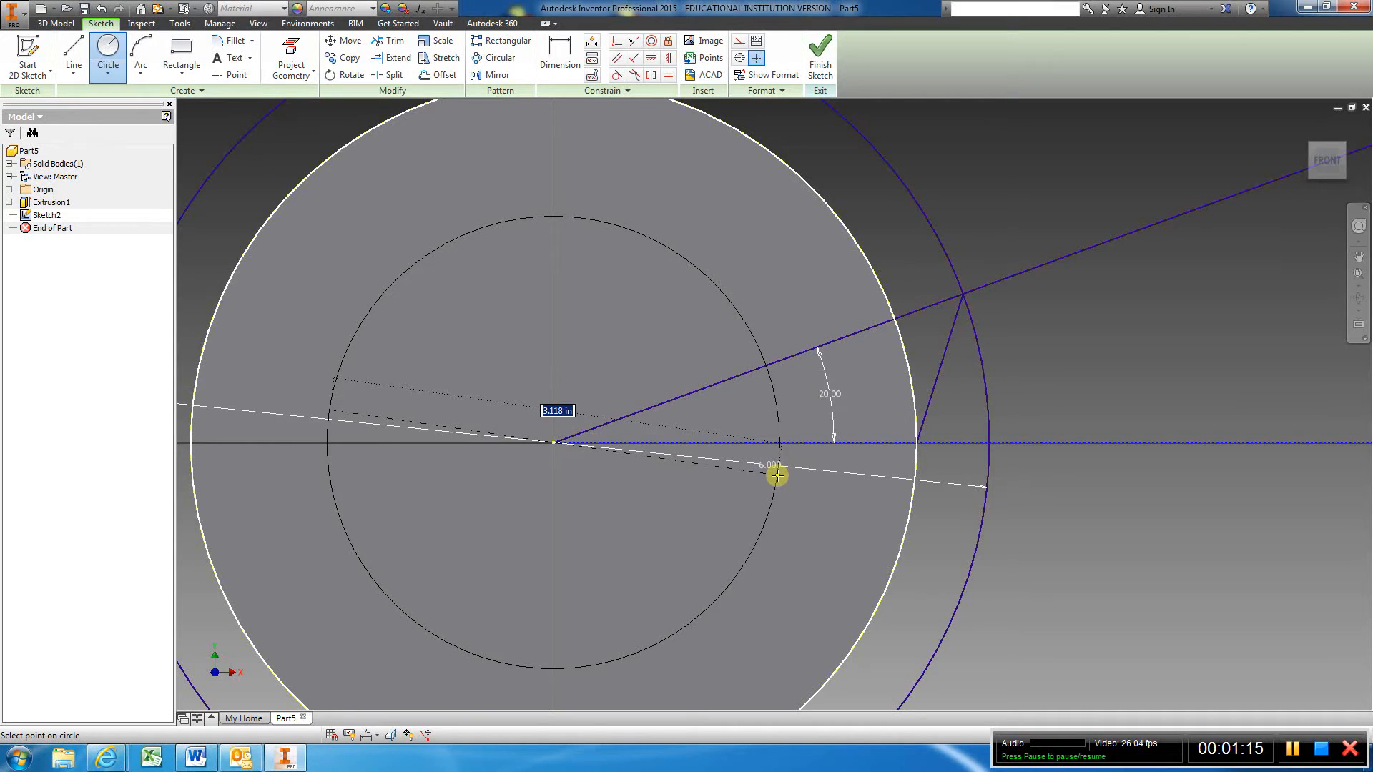
pyautogui.write('5')
pyautogui.press('Return')
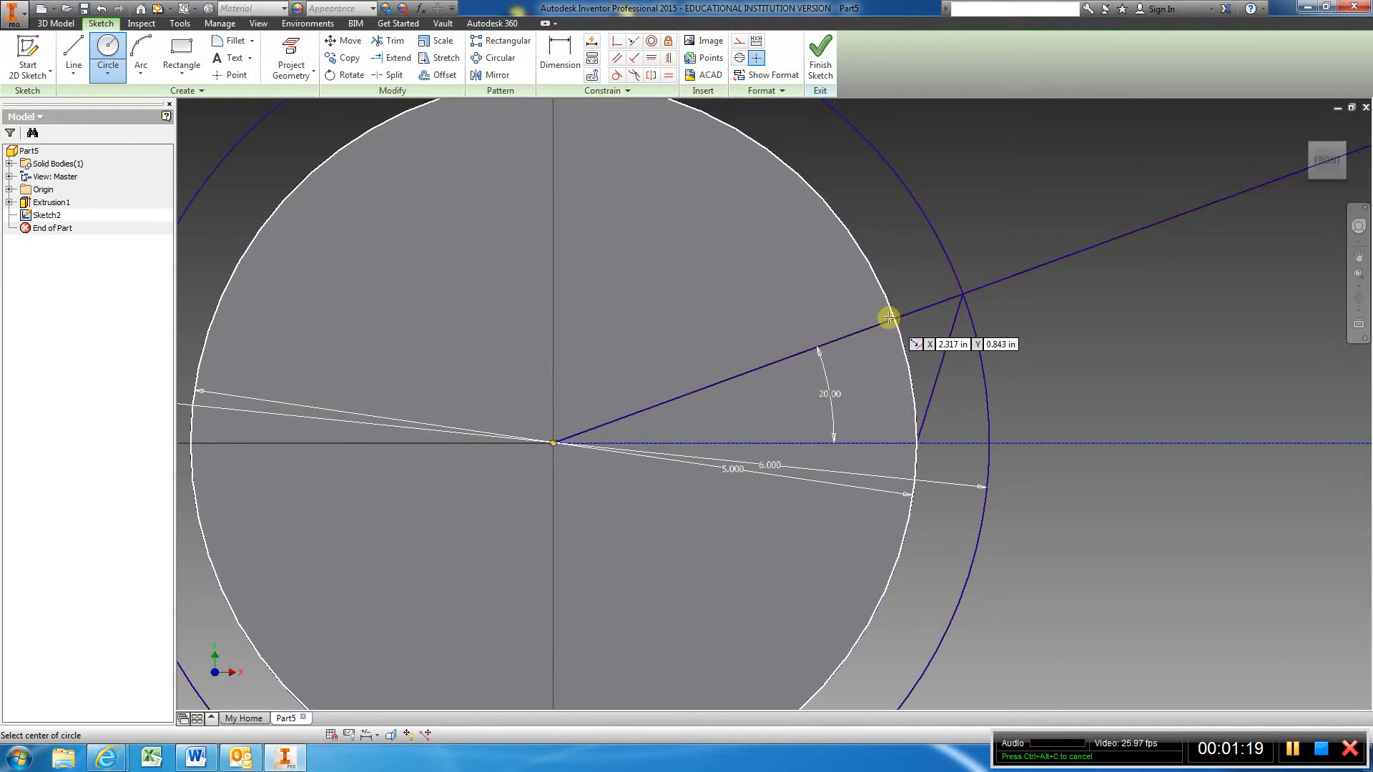
# Try to trim the 5 in circle outside the tooth profile
pyautogui.click(390, 42)
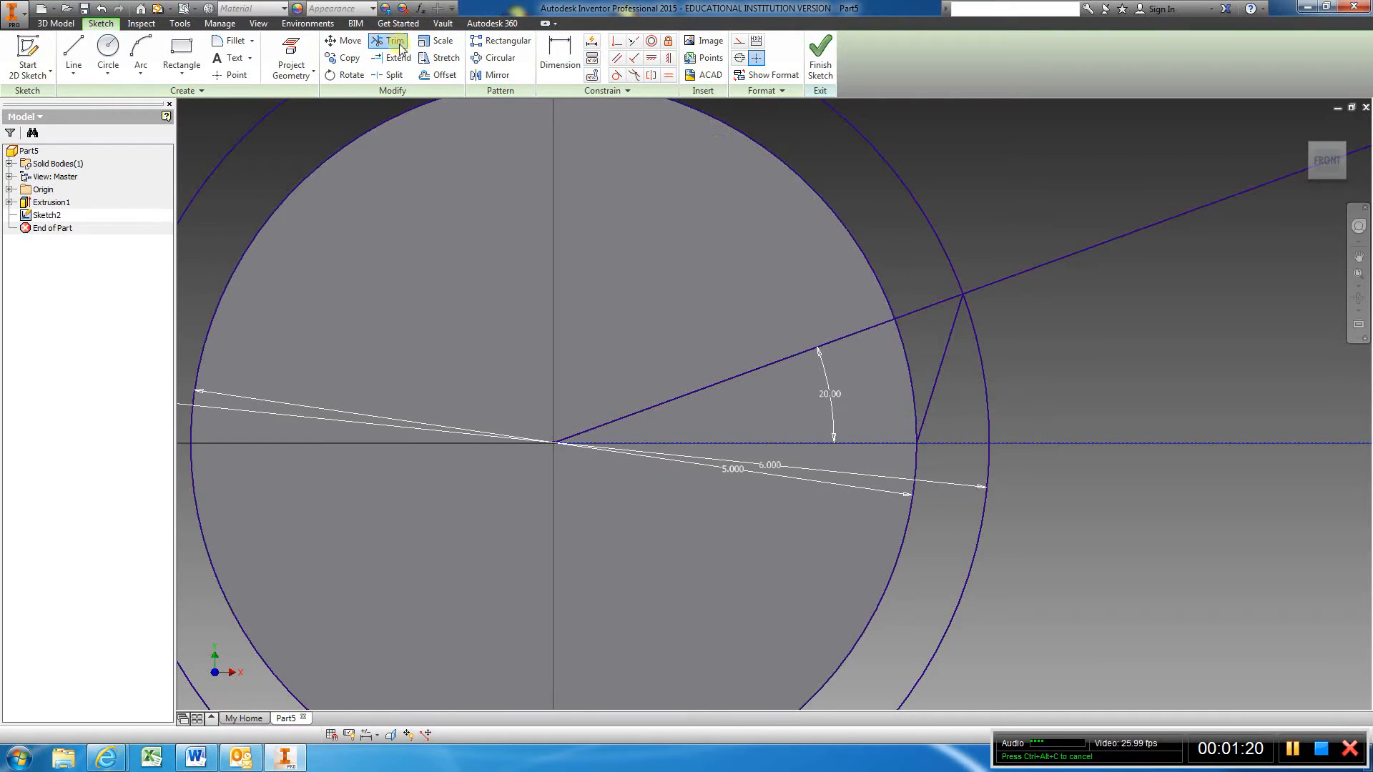
pyautogui.click(799, 177)
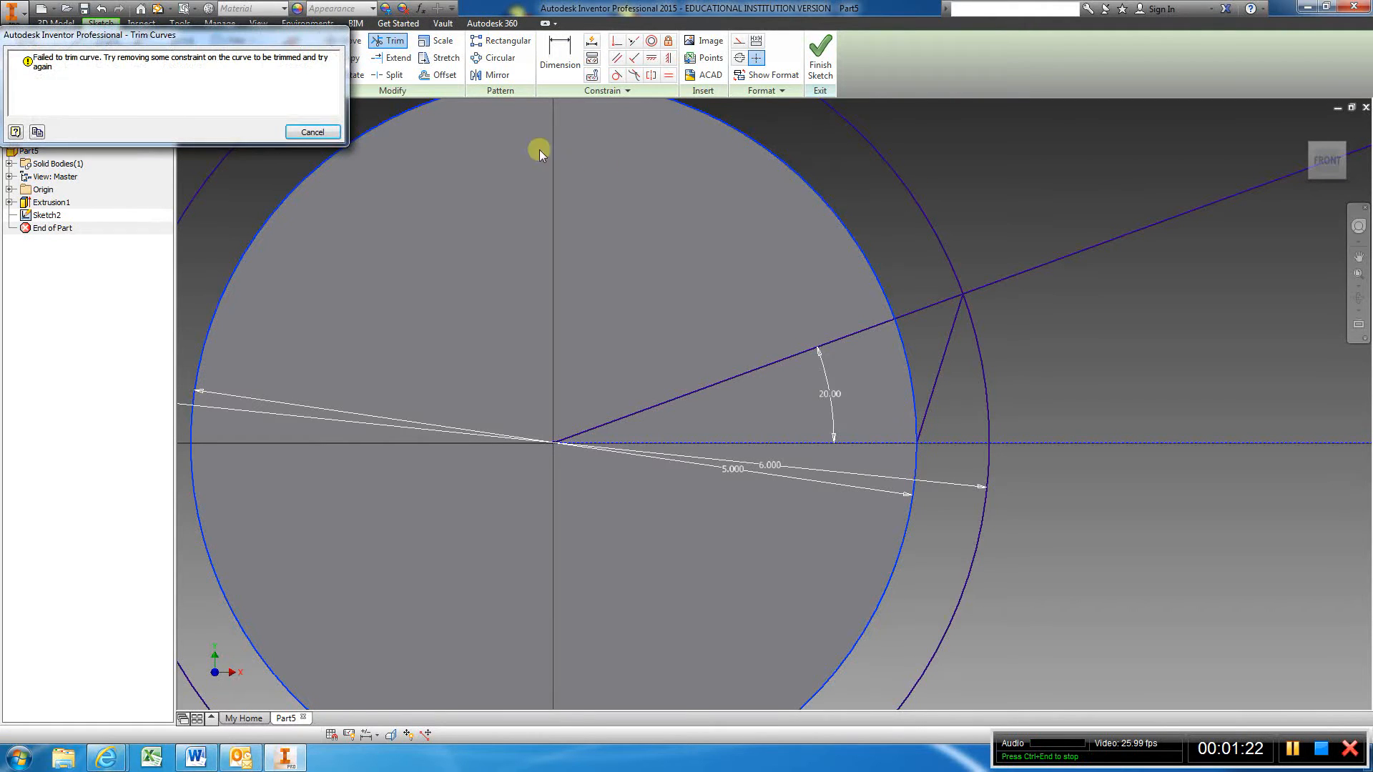
pyautogui.click(313, 133)
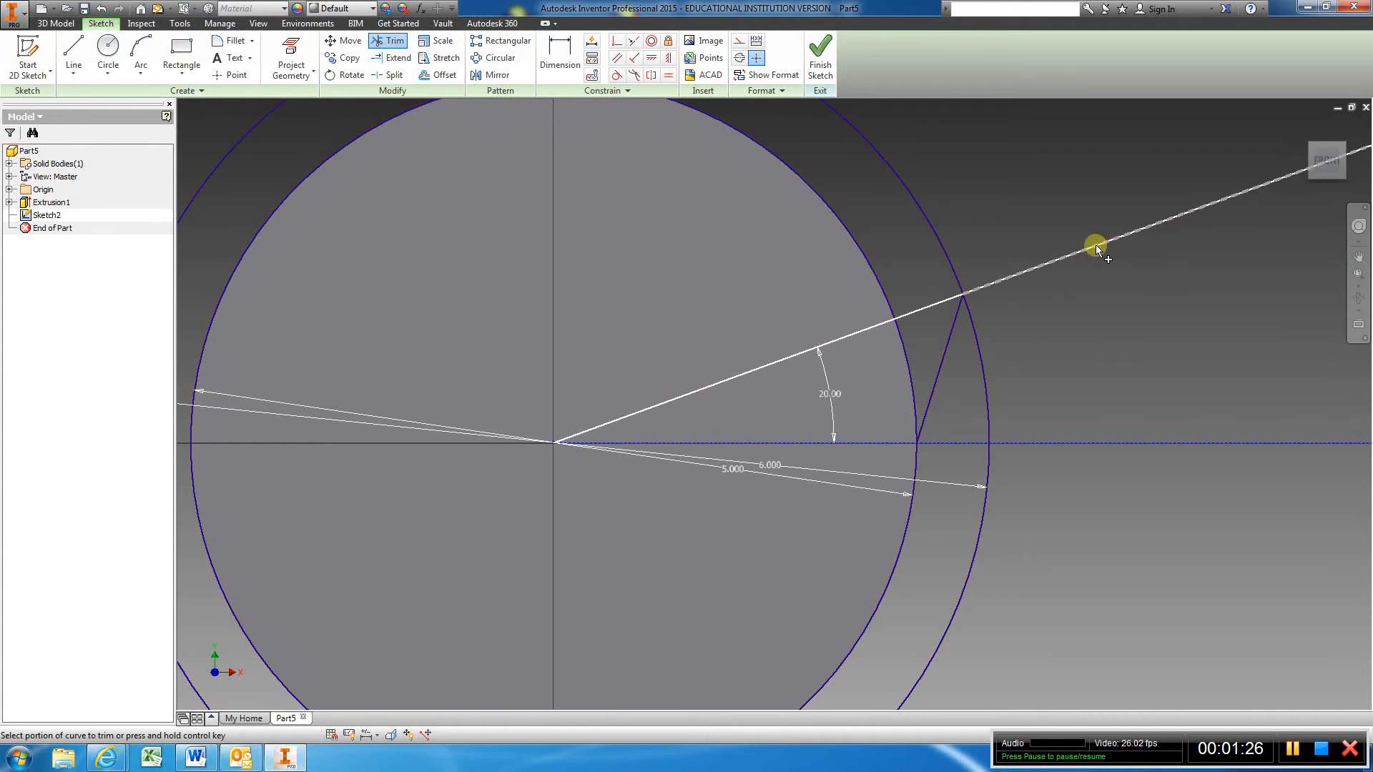
# Trim the 20-degree line beyond the 6 in circle and inside the disc, and trim the 6 in circle's large arc
pyautogui.scroll(-5, 1053, 253)
pyautogui.scroll(5, 1053, 253)
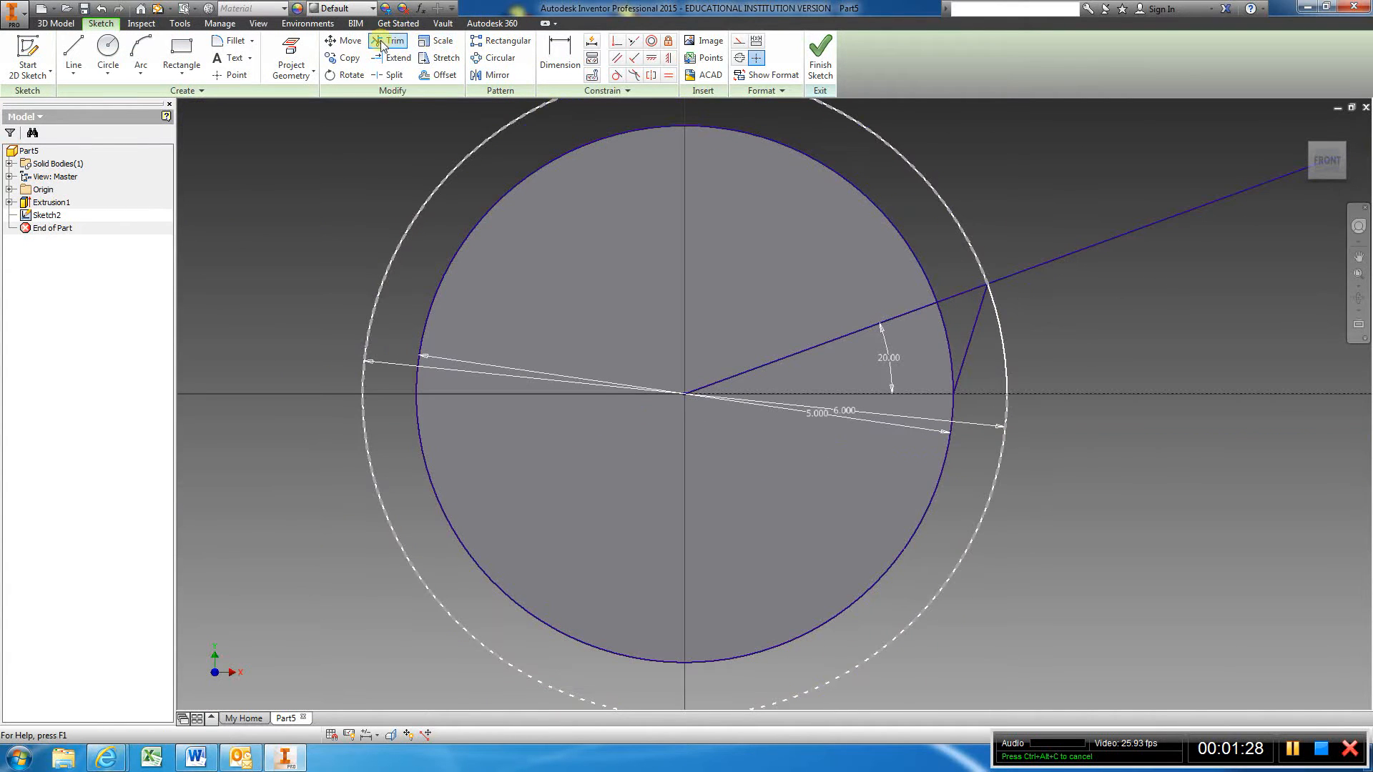
pyautogui.click(1074, 252)
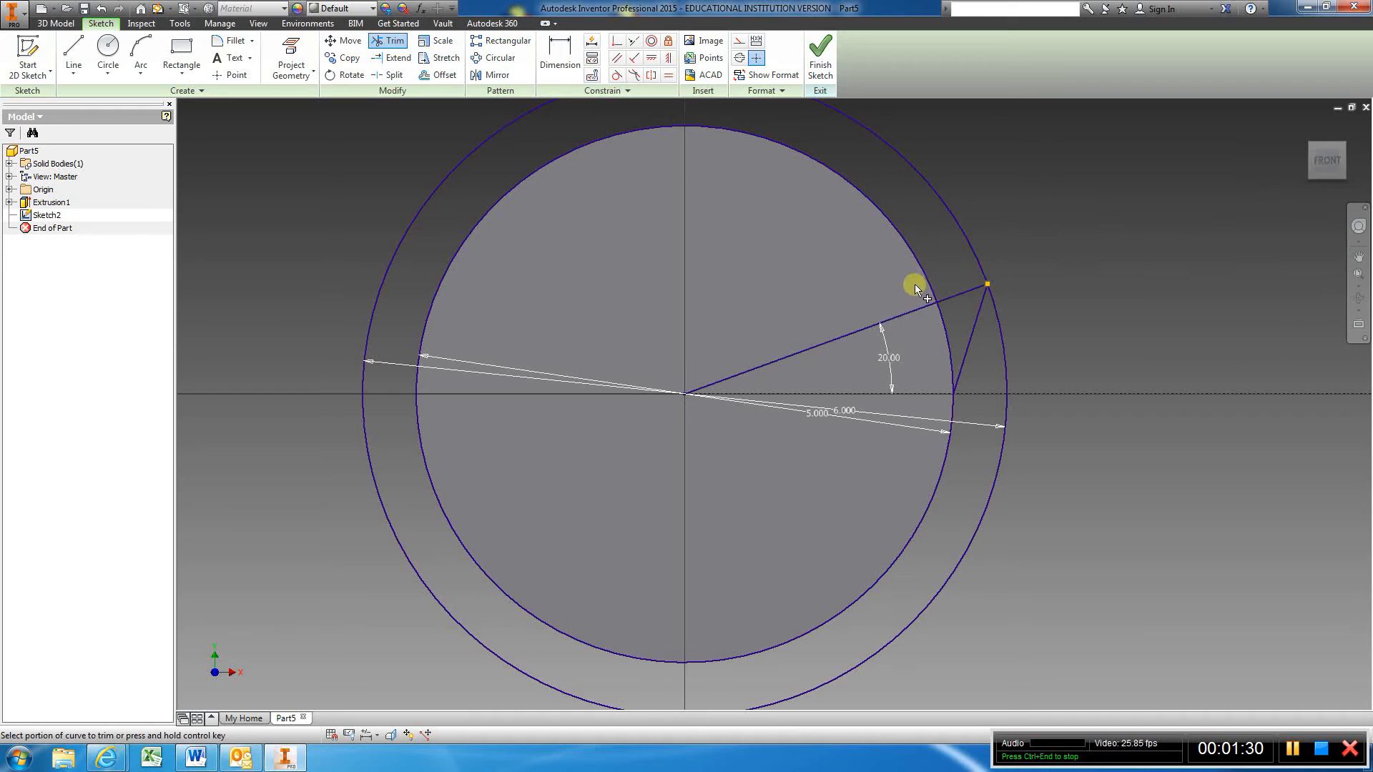
pyautogui.click(874, 325)
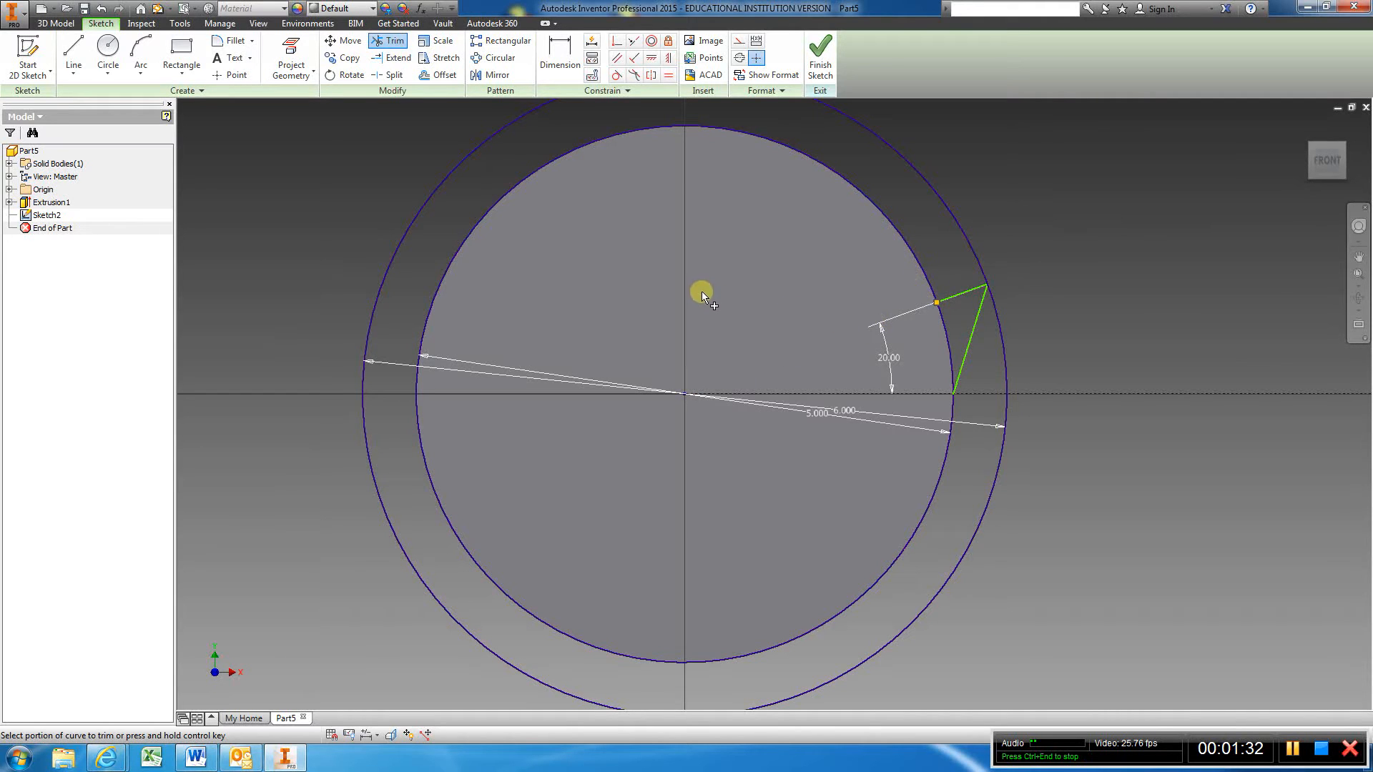
pyautogui.click(942, 193)
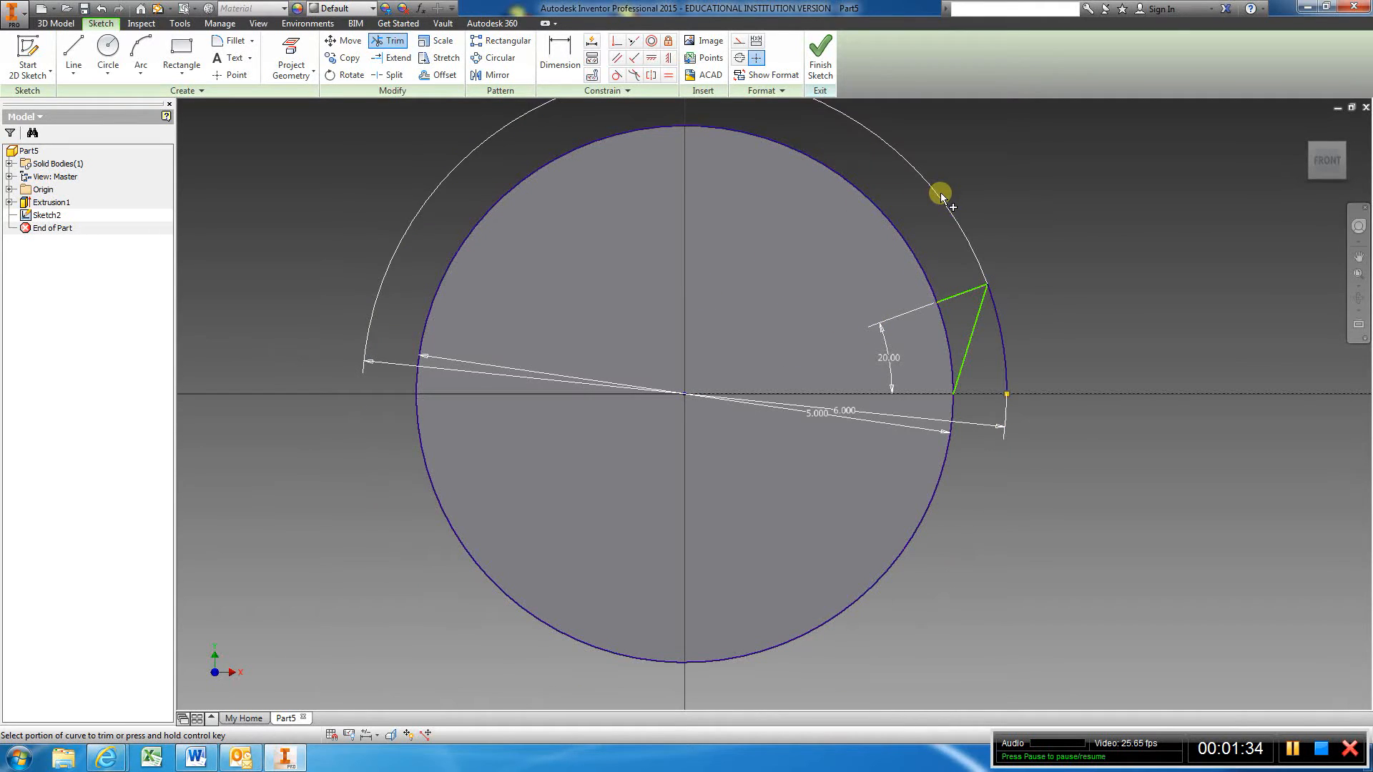
# Delete the 20-degree angle and 6 in diameter dimensions, and trim away the remaining 6 in arc beside the tooth
pyautogui.click(999, 320)
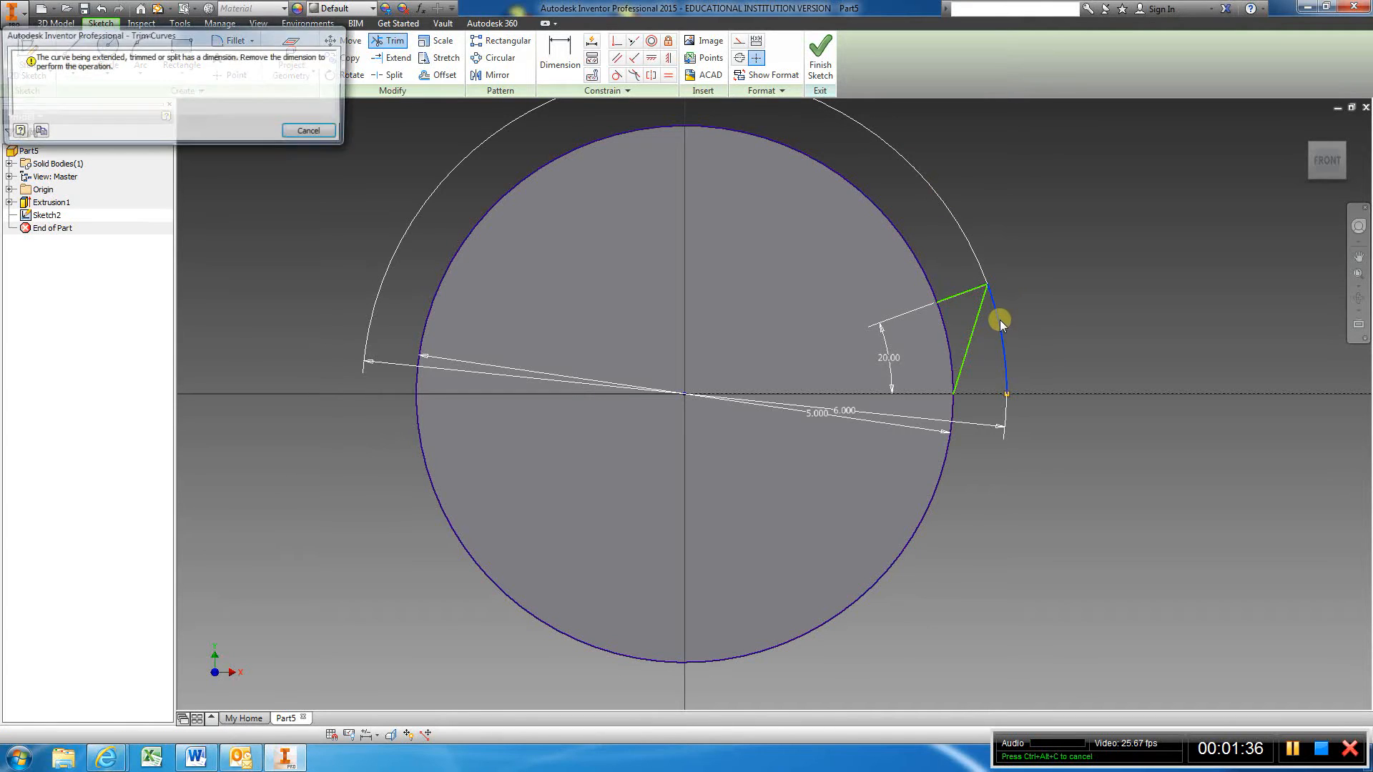
pyautogui.click(312, 132)
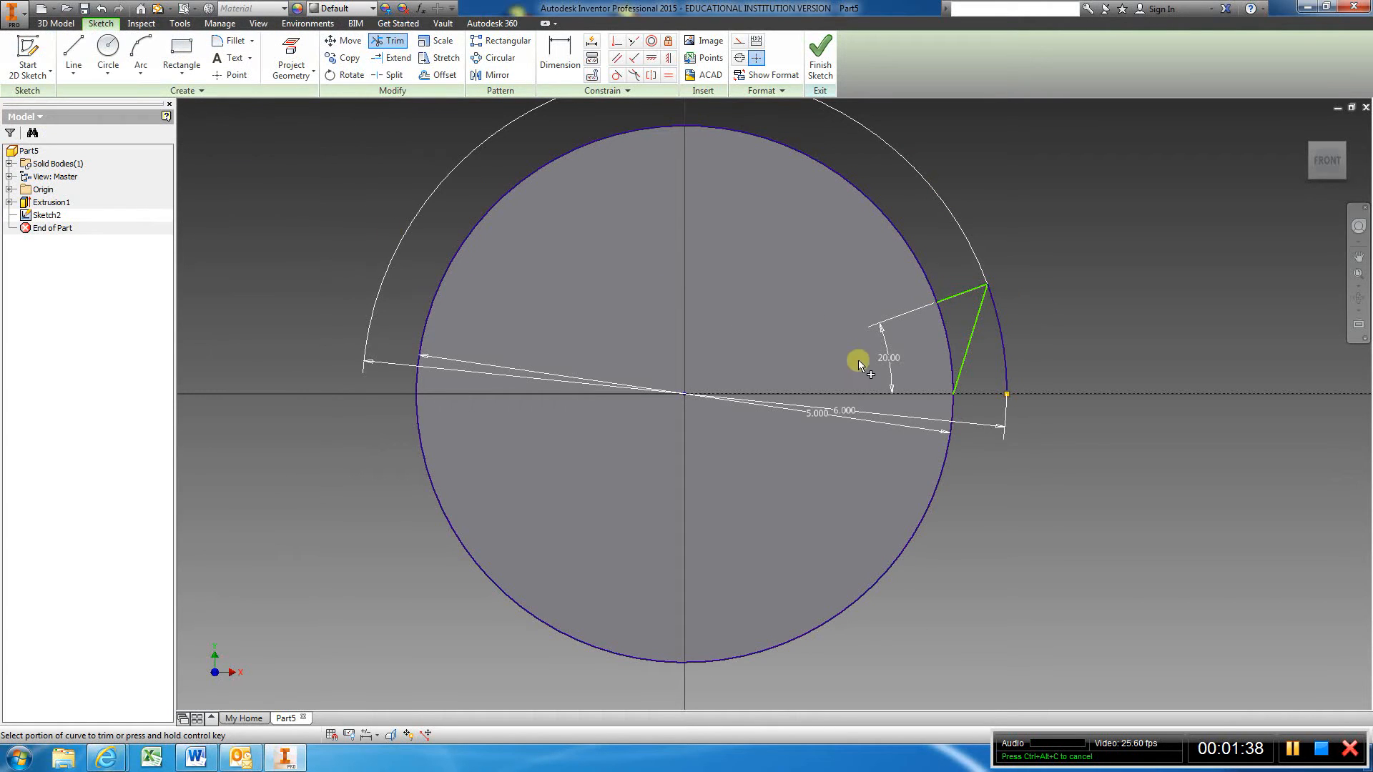
pyautogui.rightClick(891, 356)
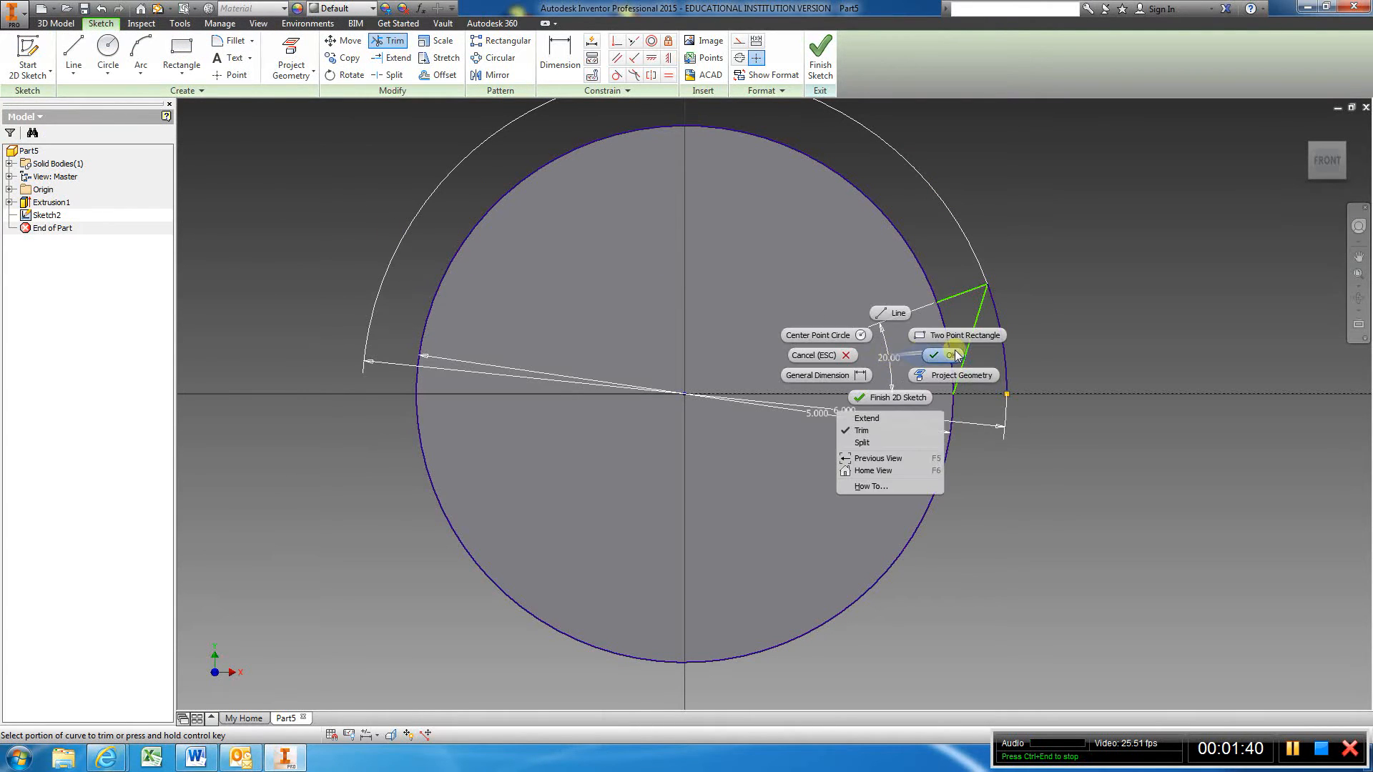
pyautogui.click(955, 352)
pyautogui.rightClick(887, 360)
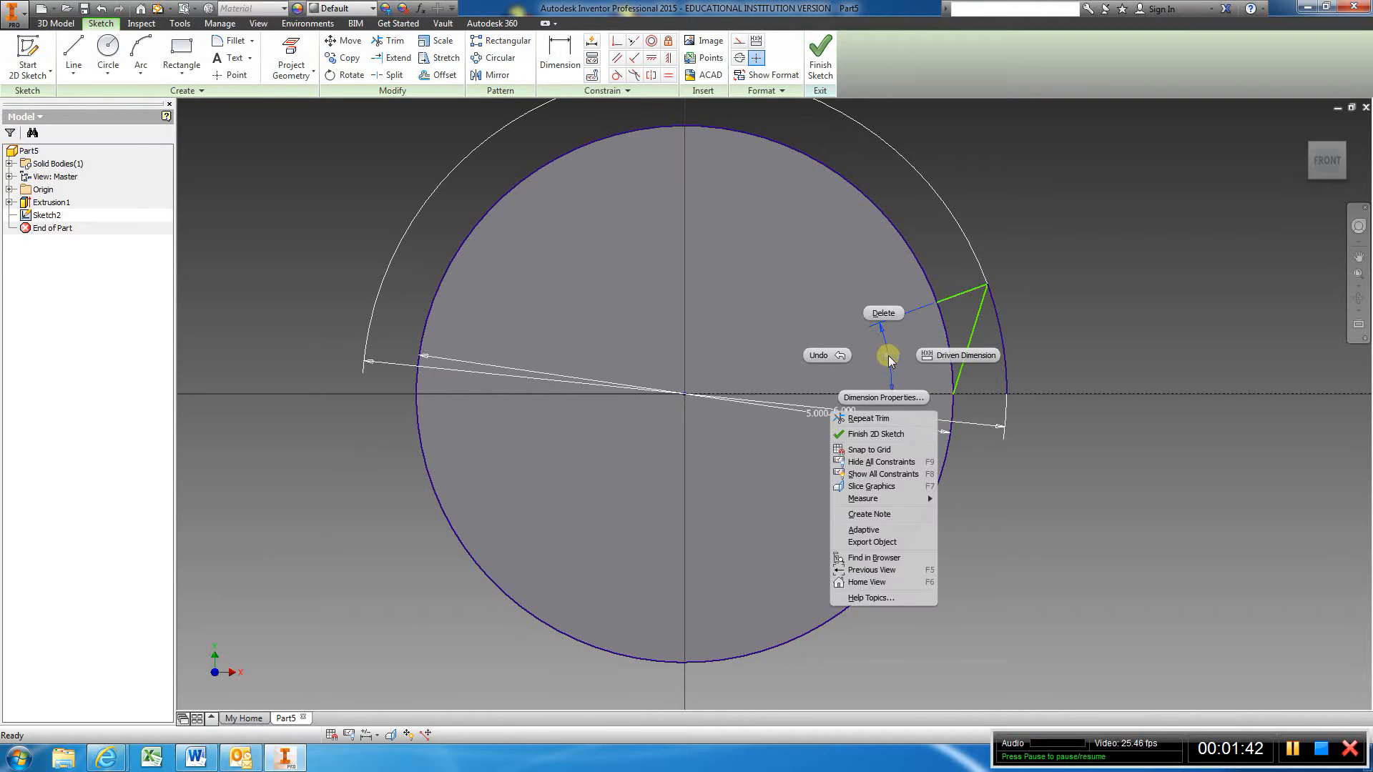
pyautogui.click(886, 312)
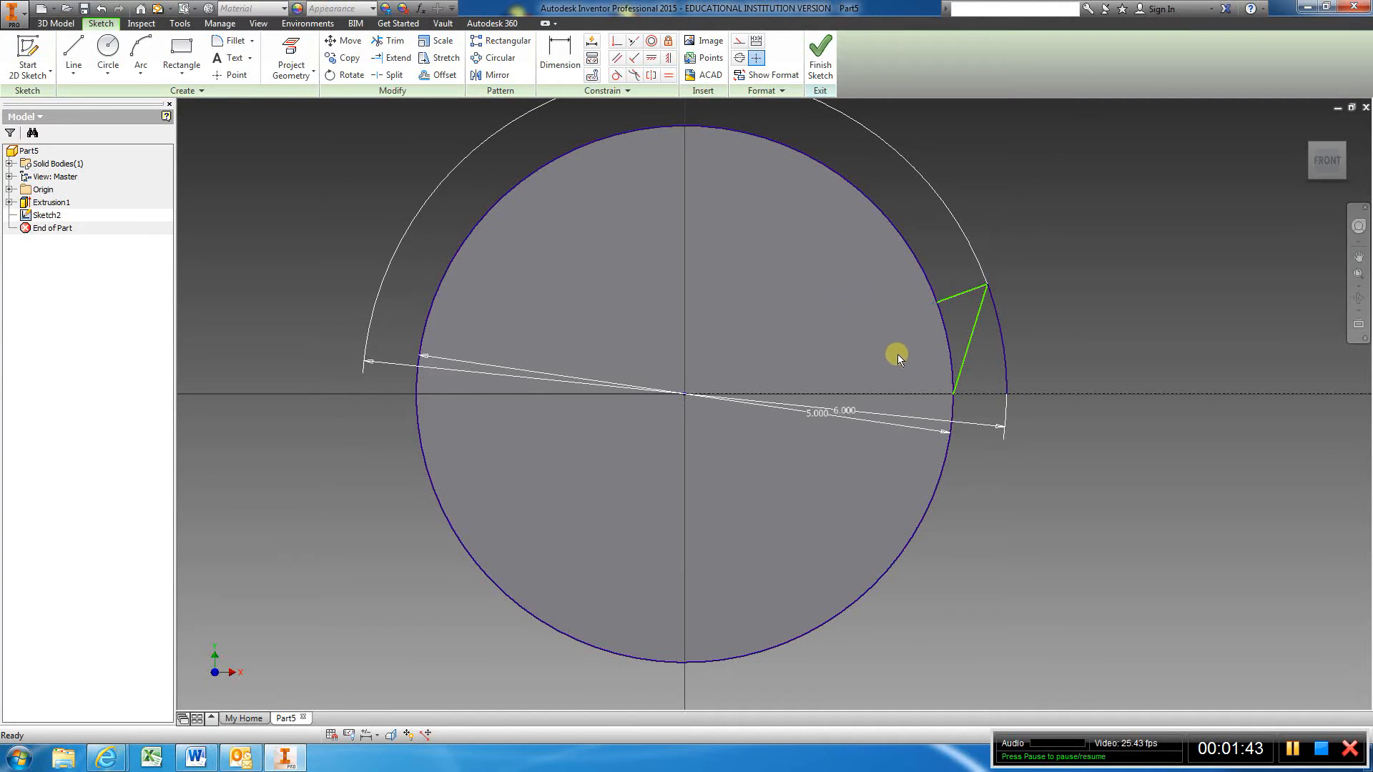
pyautogui.rightClick(843, 412)
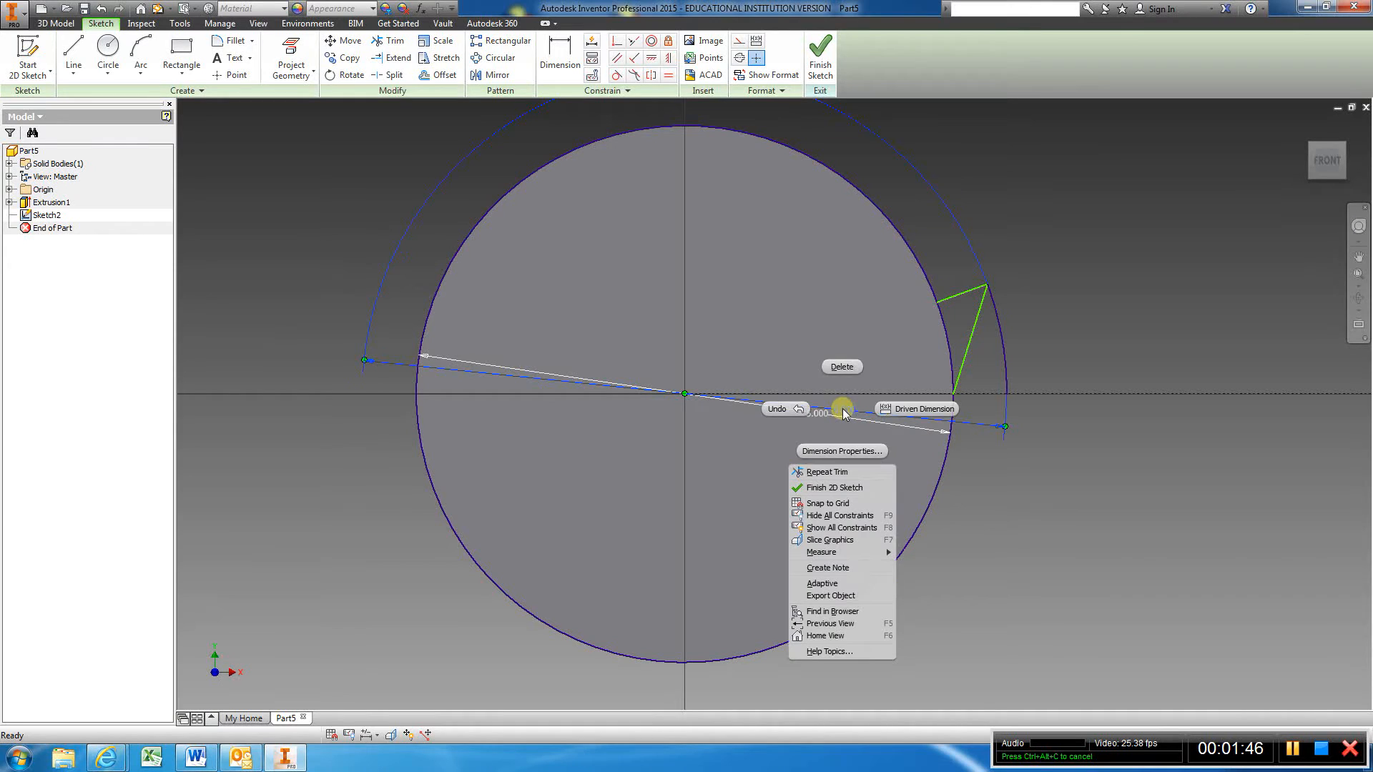
pyautogui.click(841, 366)
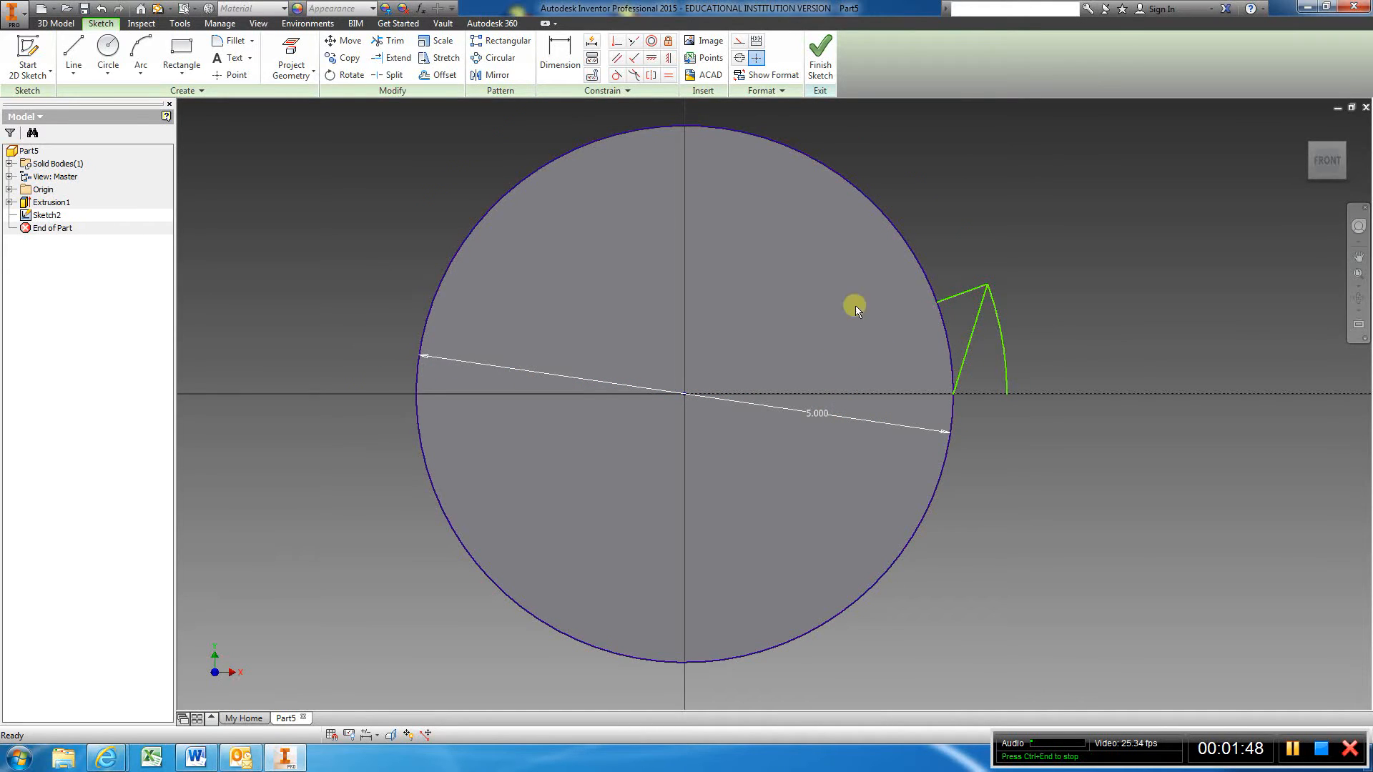
pyautogui.press('x')
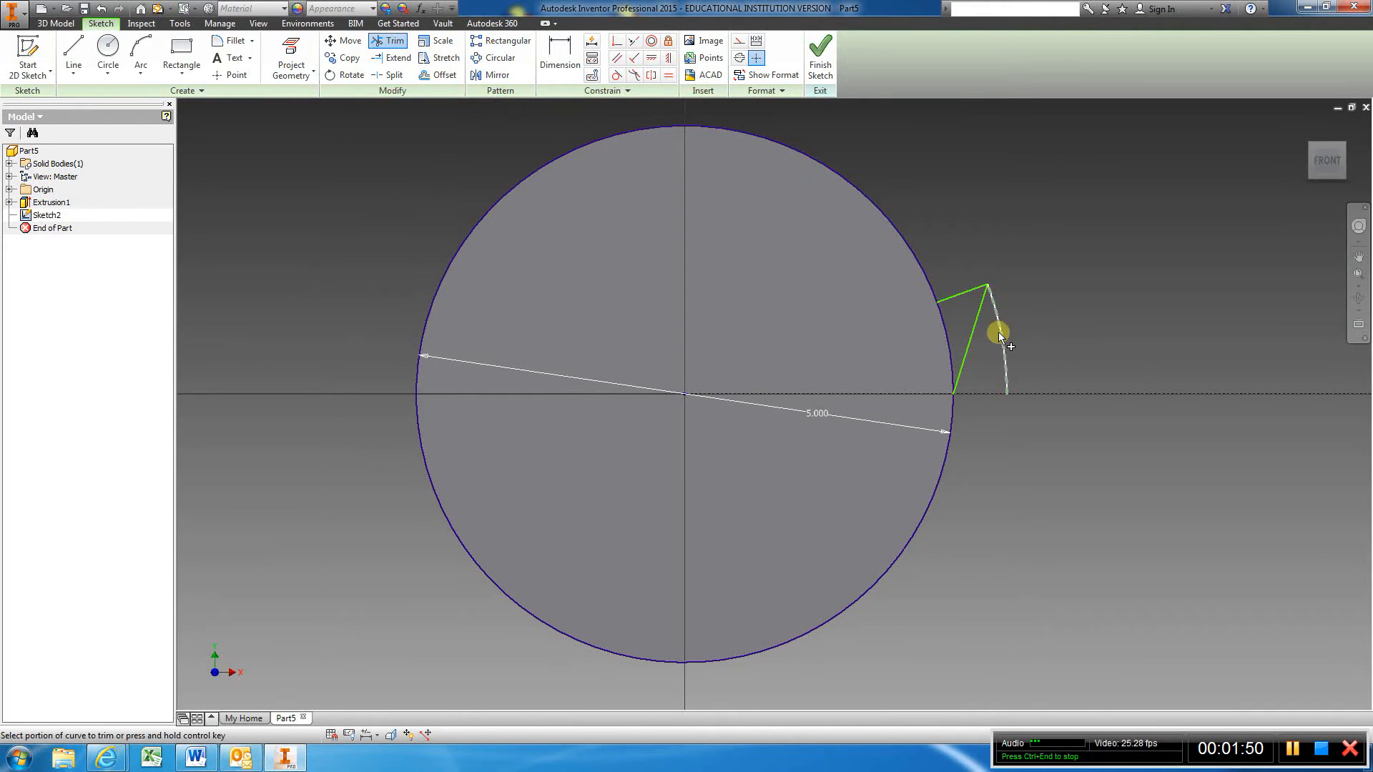
pyautogui.click(1000, 334)
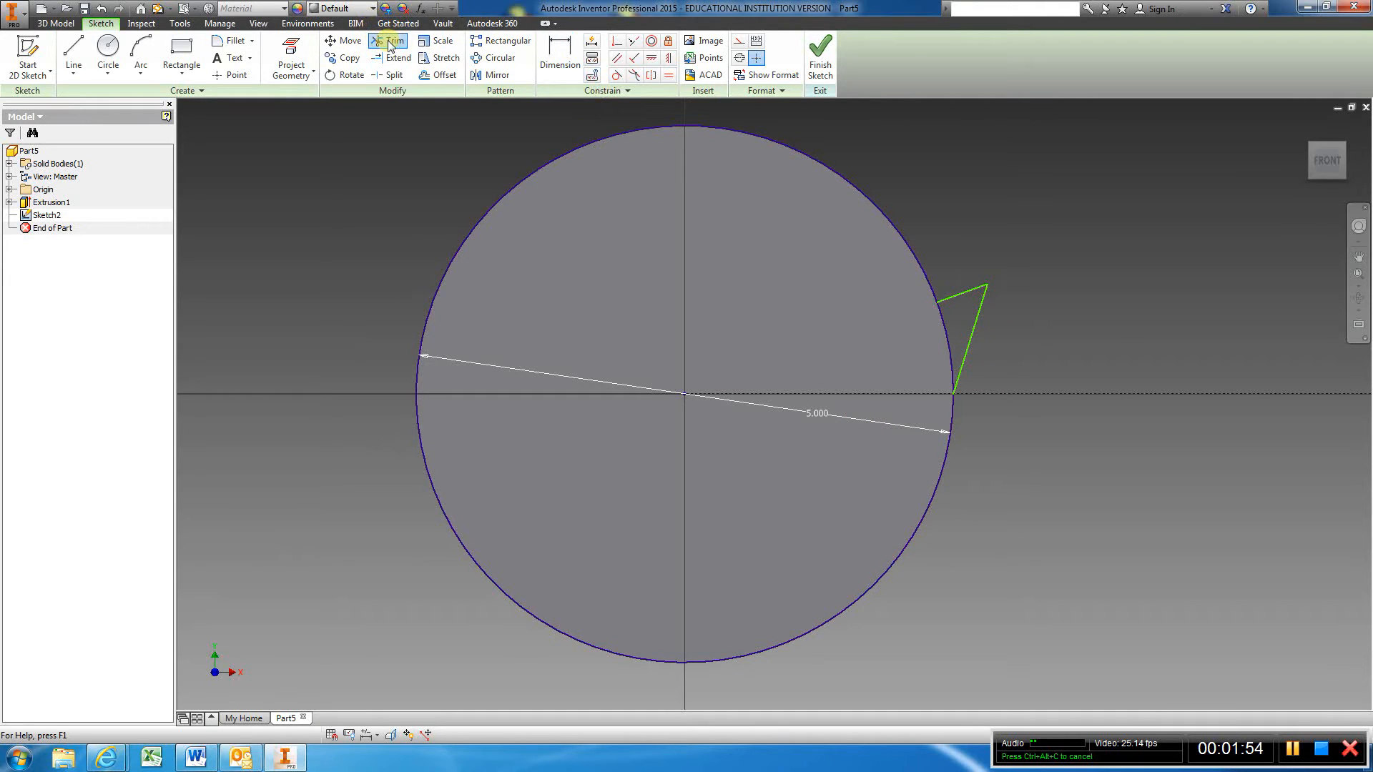
# Delete the projected disc-edge circle and trim the 5 in circle outside the tooth, keeping the arc that closes the profile
pyautogui.click(930, 500)
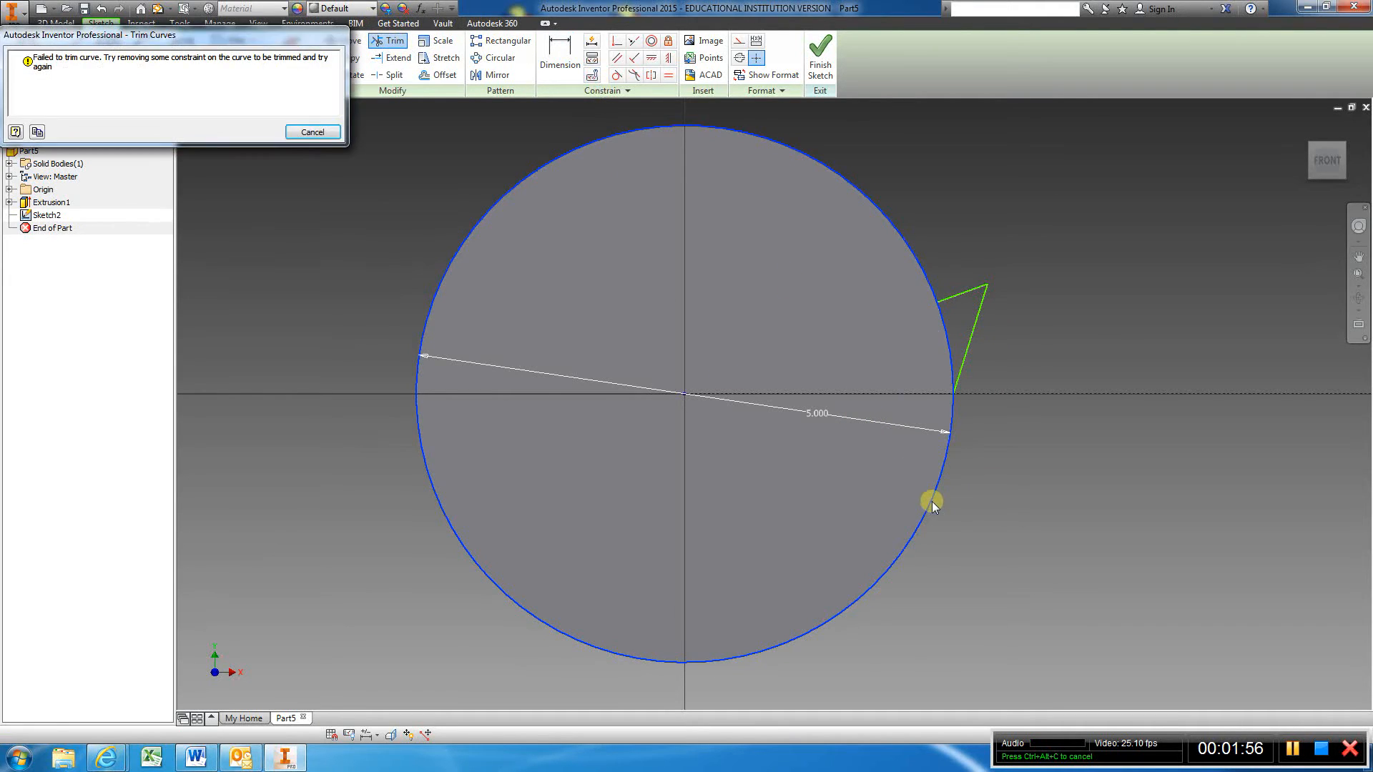
pyautogui.click(331, 133)
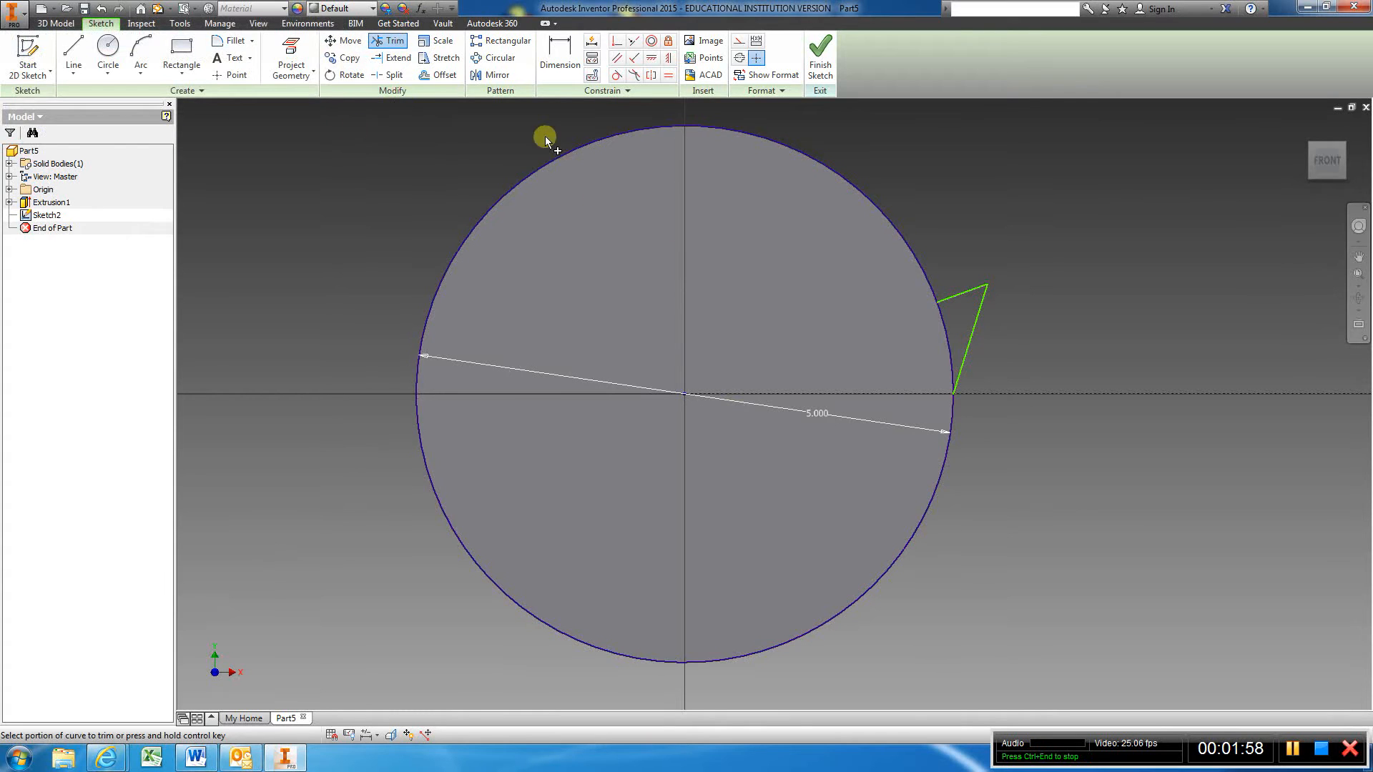
pyautogui.rightClick(552, 154)
pyautogui.click(612, 160)
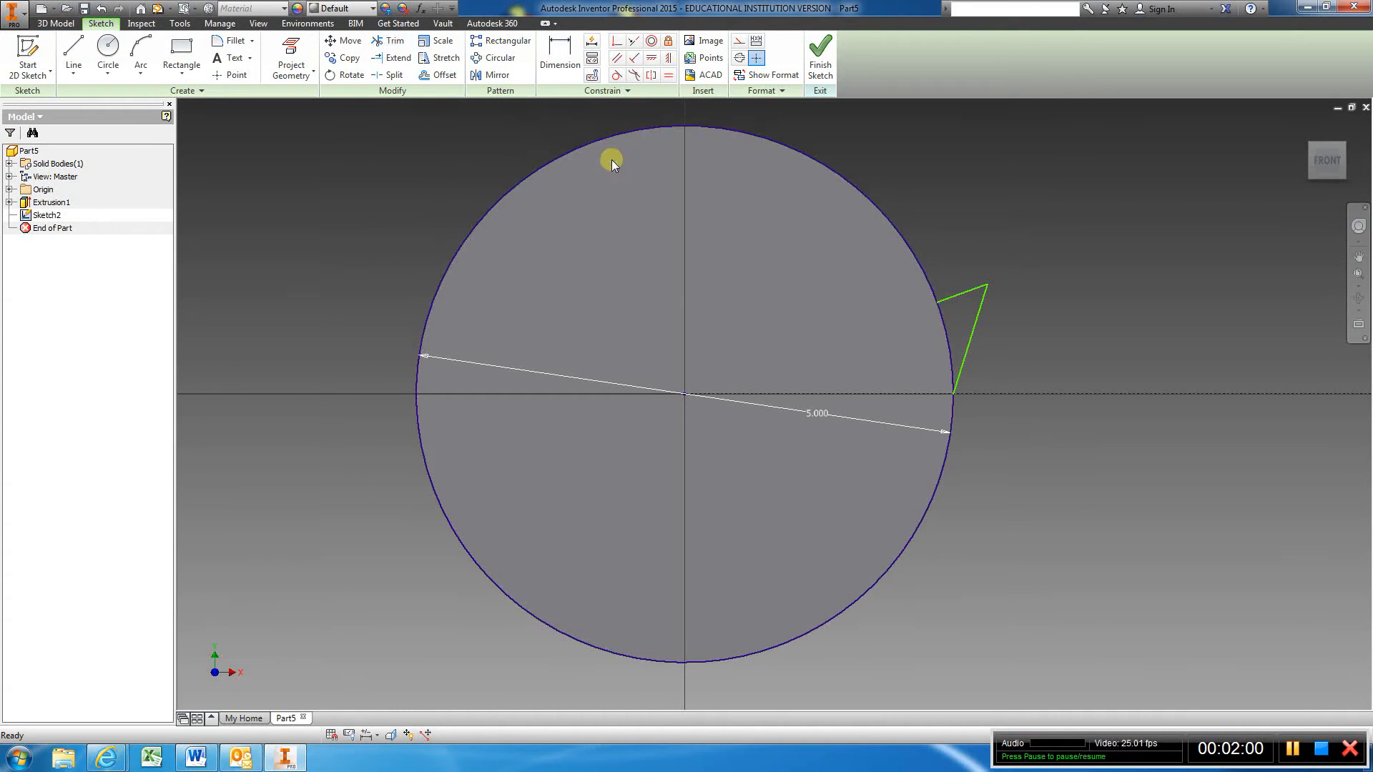
pyautogui.rightClick(589, 142)
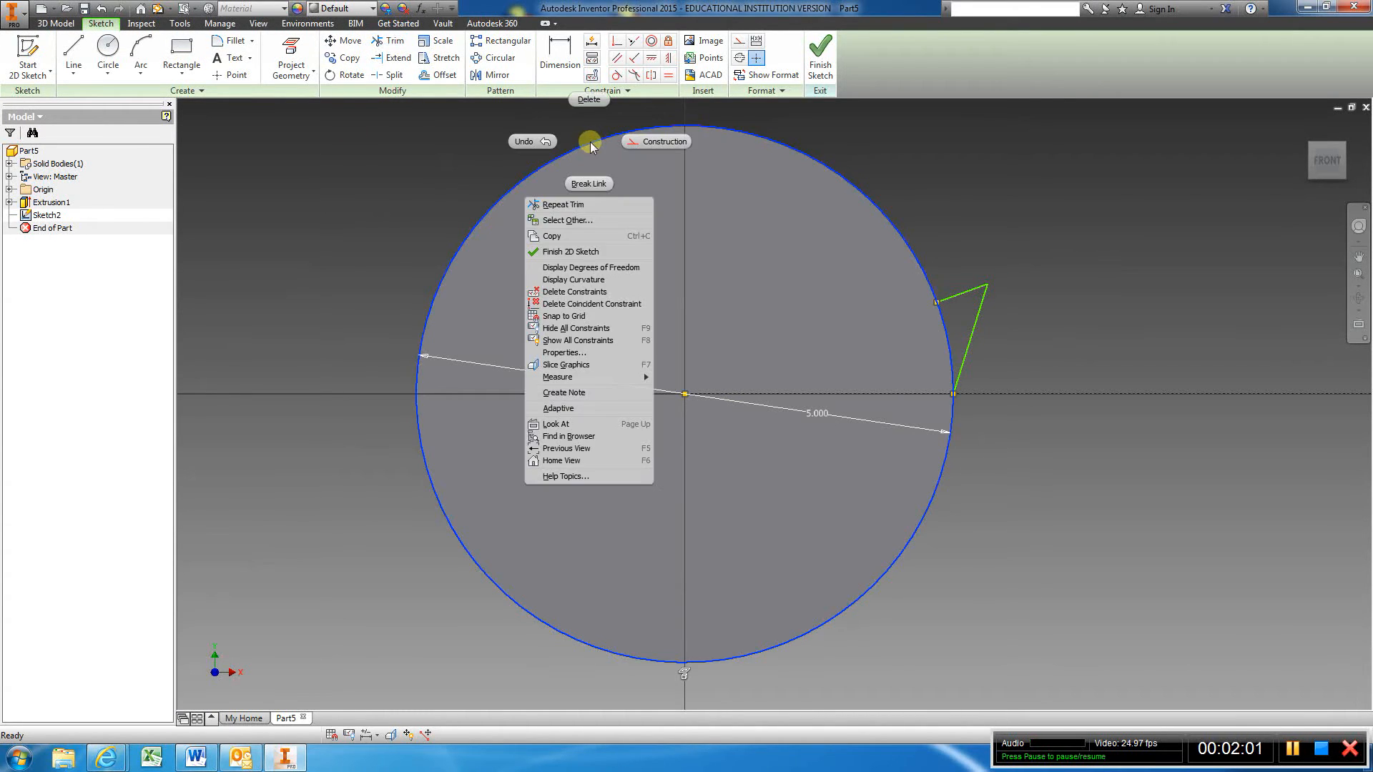
pyautogui.click(585, 98)
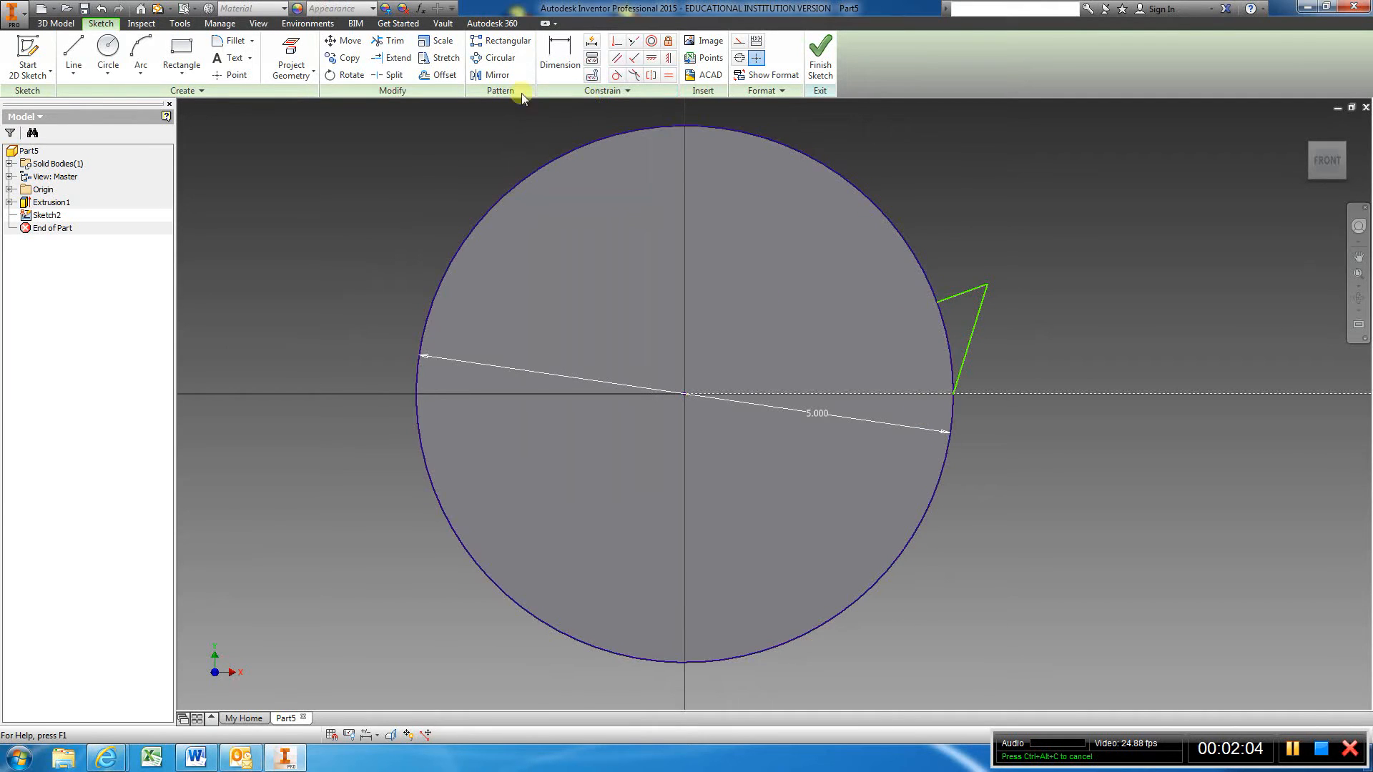
pyautogui.press('x')
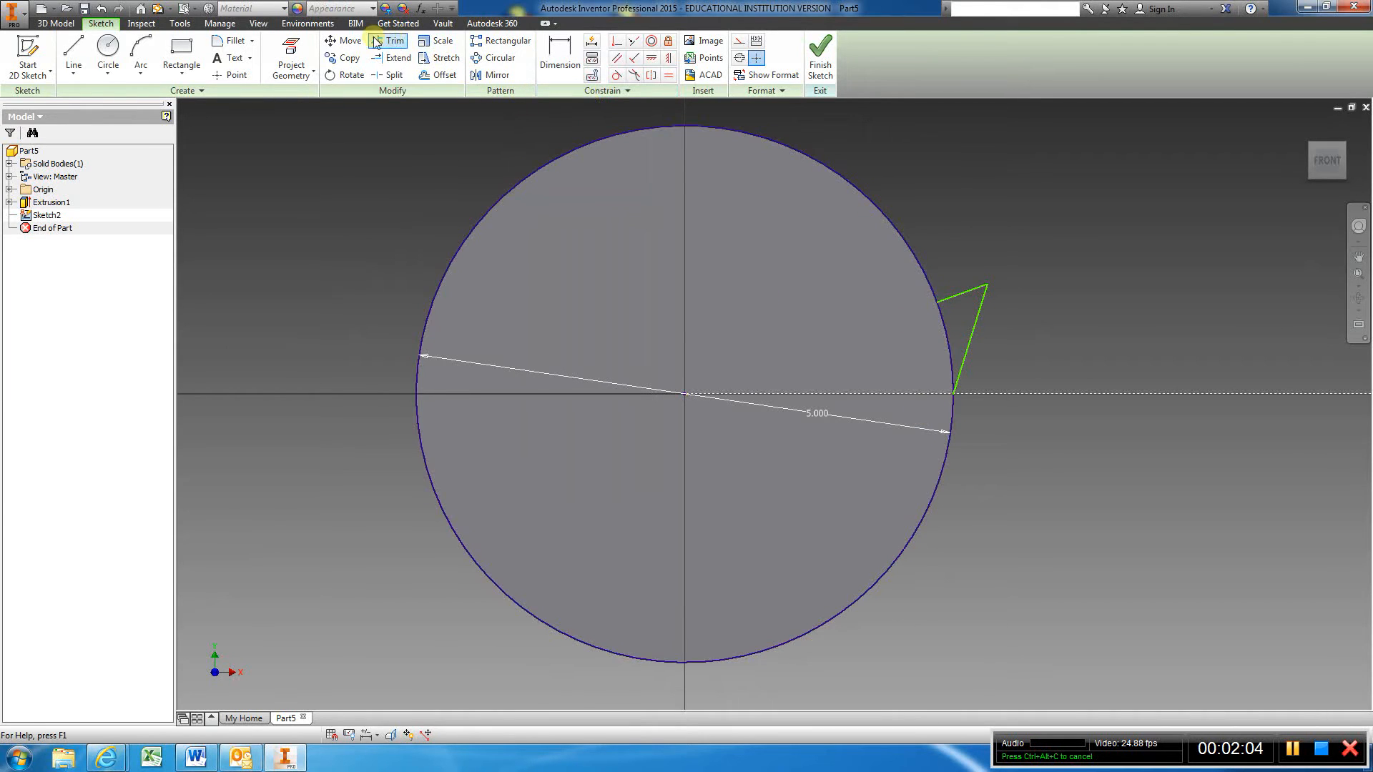
pyautogui.click(592, 142)
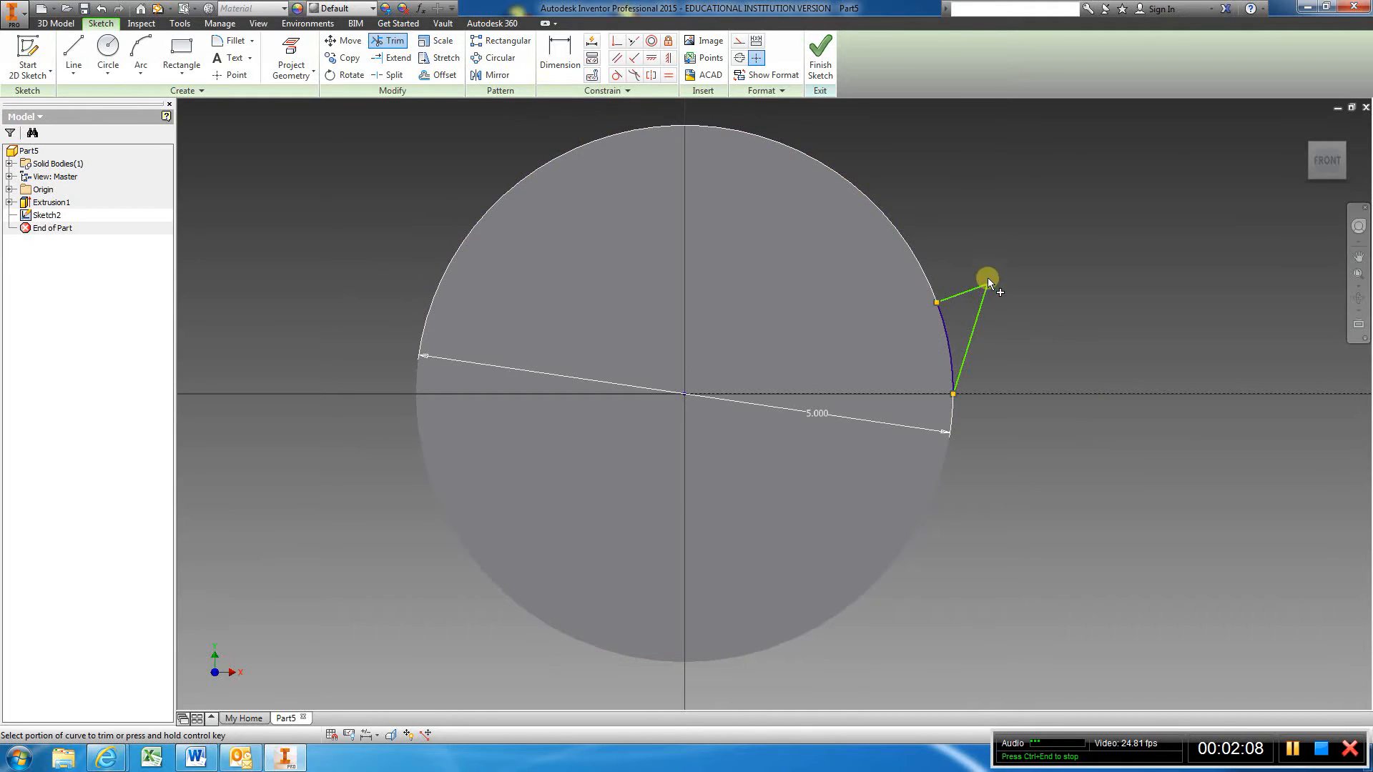
# Finish the sketch and extrude the tooth profile .125 in in the reverse direction, back along the disc's thickness
pyautogui.scroll(5, 998, 311)
pyautogui.scroll(-4, 998, 312)
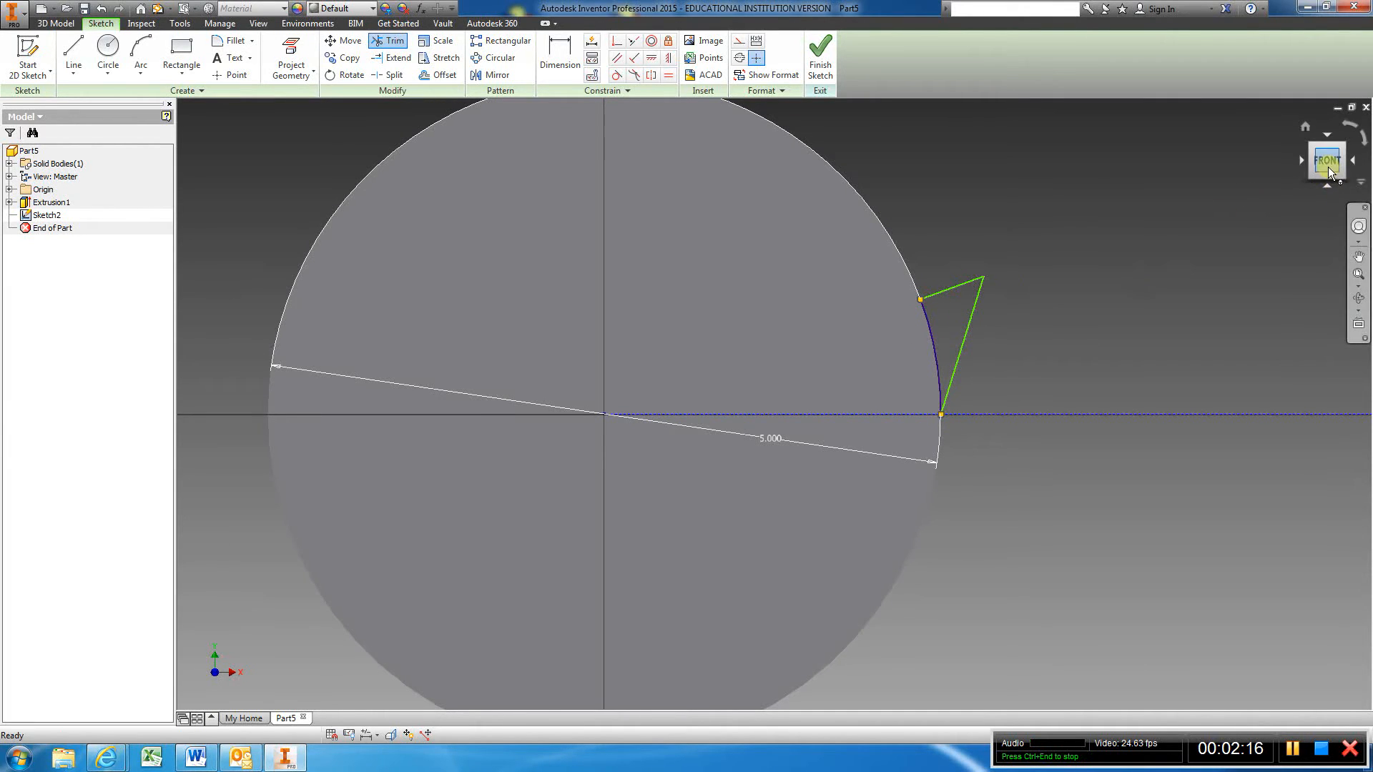
pyautogui.moveTo(1328, 172)
pyautogui.mouseDown()
pyautogui.moveTo(1227, 218)
pyautogui.moveTo(1268, 175)
pyautogui.mouseUp()
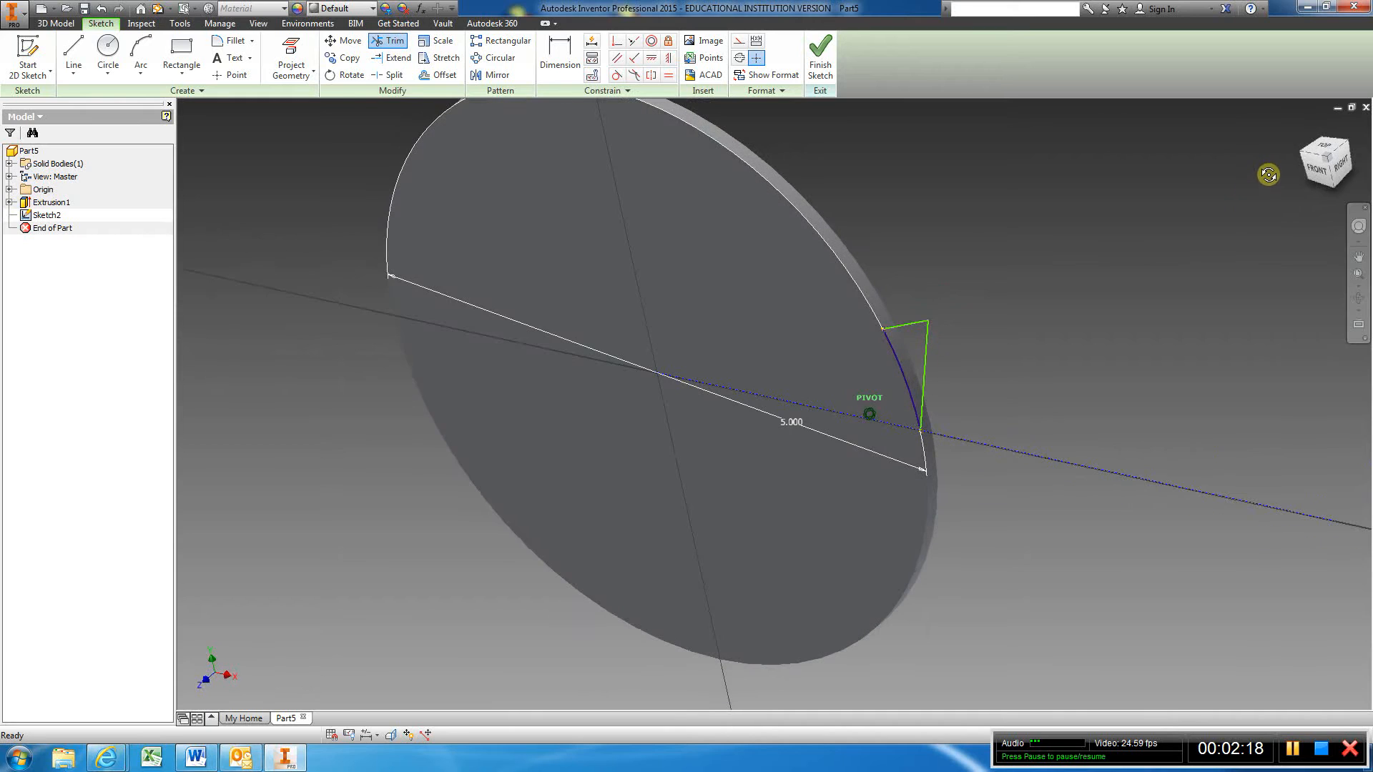
pyautogui.click(822, 56)
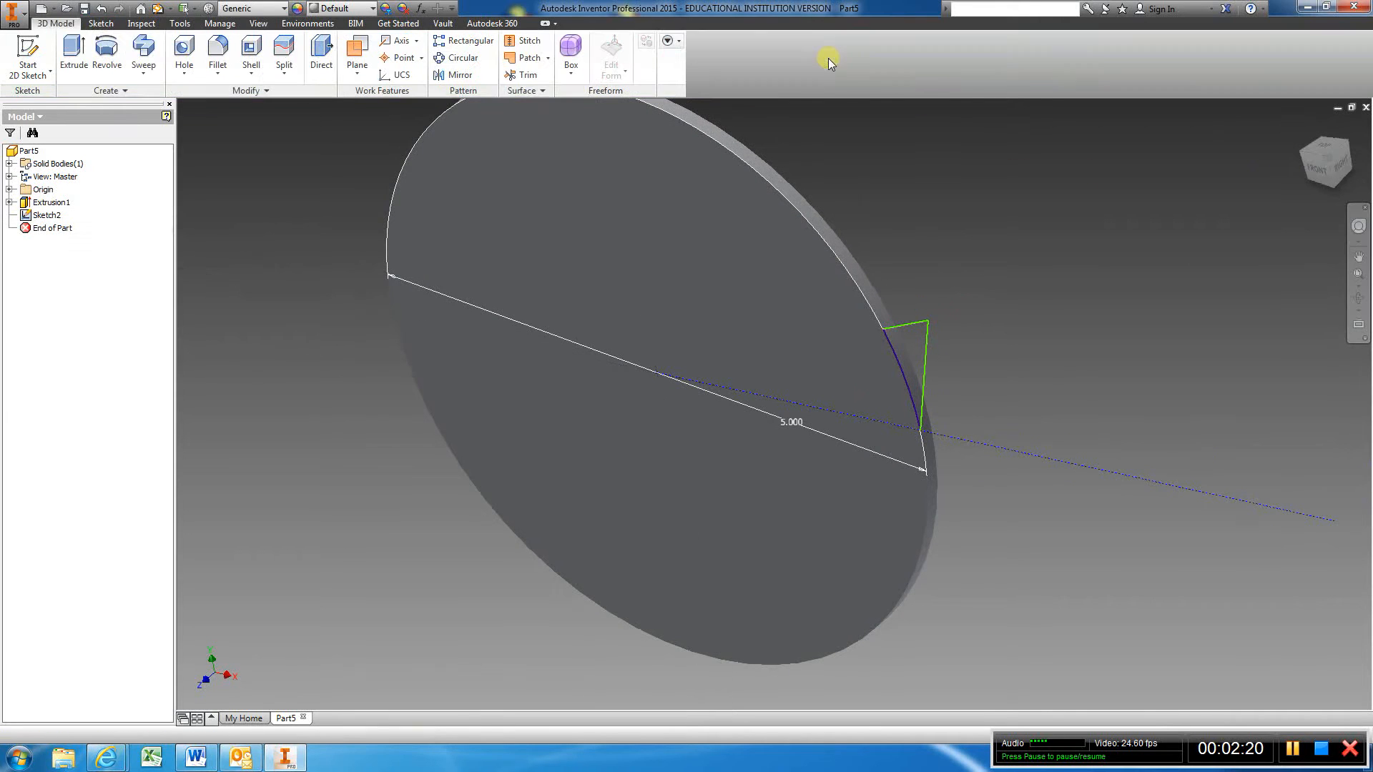
pyautogui.click(73, 53)
pyautogui.click(342, 207)
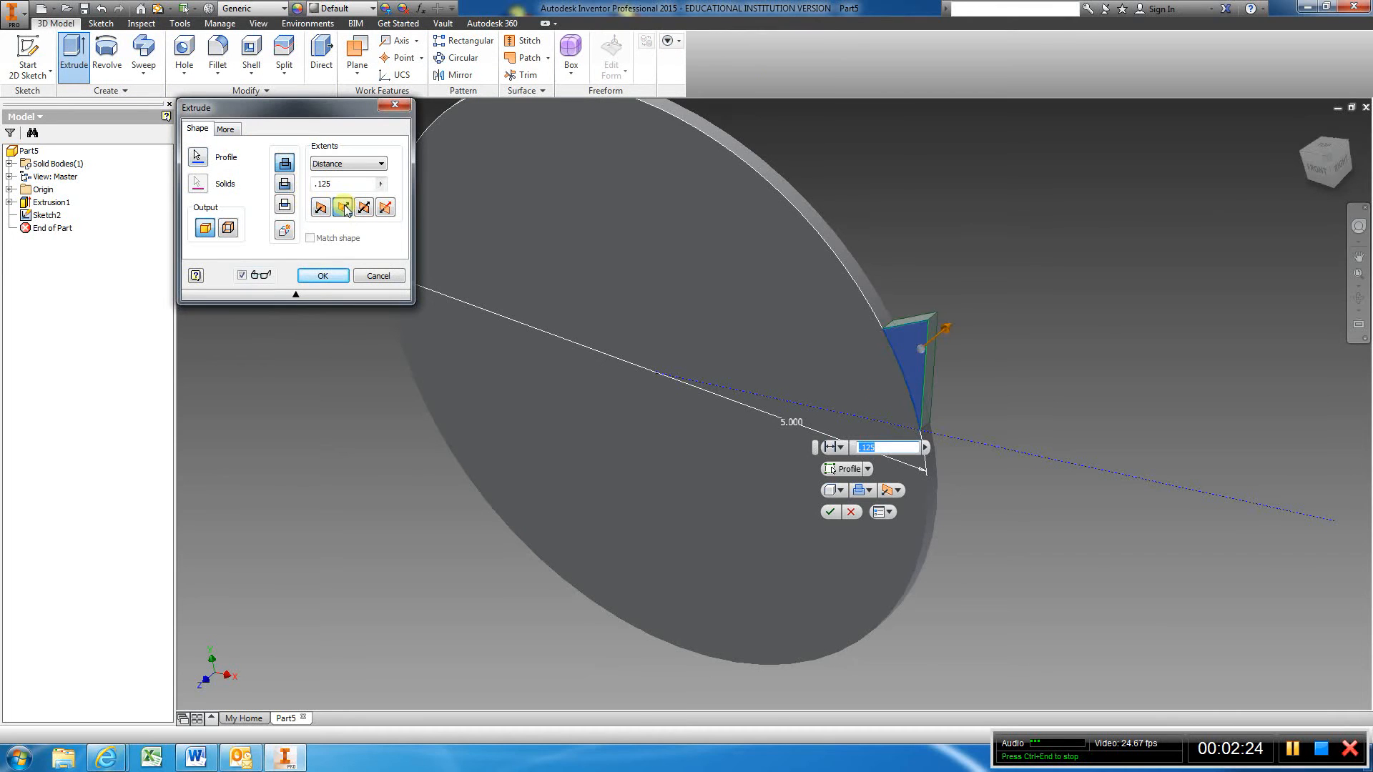
pyautogui.click(308, 276)
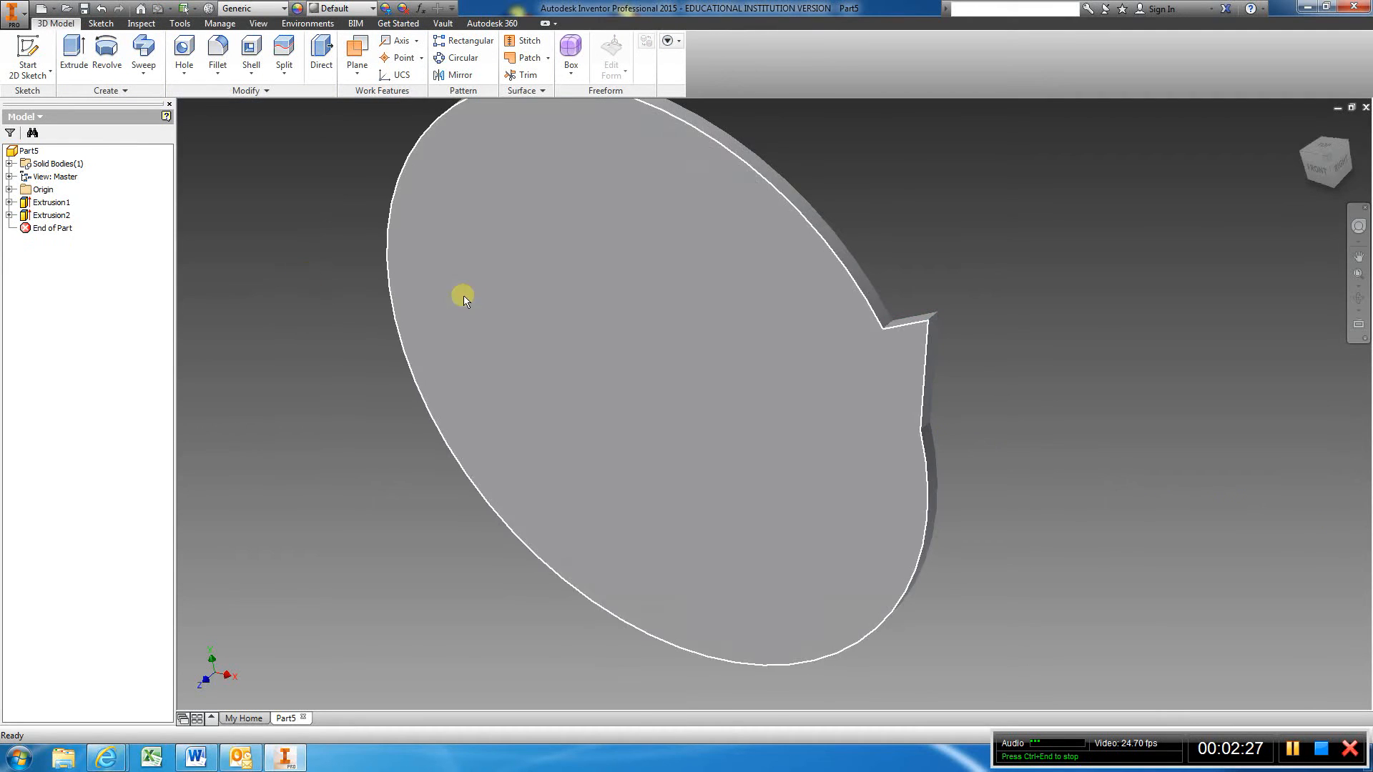
# Create a circular pattern of the tooth around the disc's axis with 18 occurrences over 360 degrees
pyautogui.click(1314, 173)
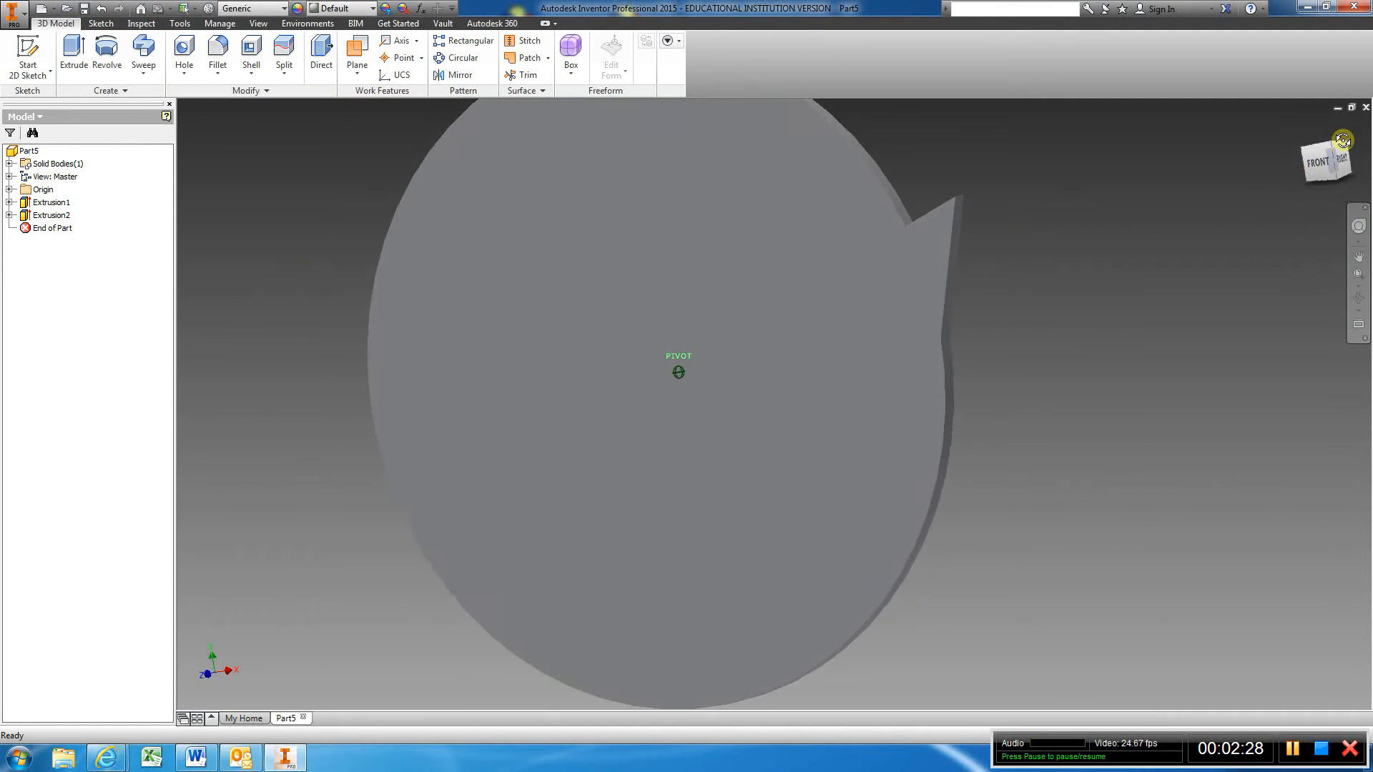
pyautogui.scroll(5, 800, 358)
pyautogui.scroll(-5, 799, 357)
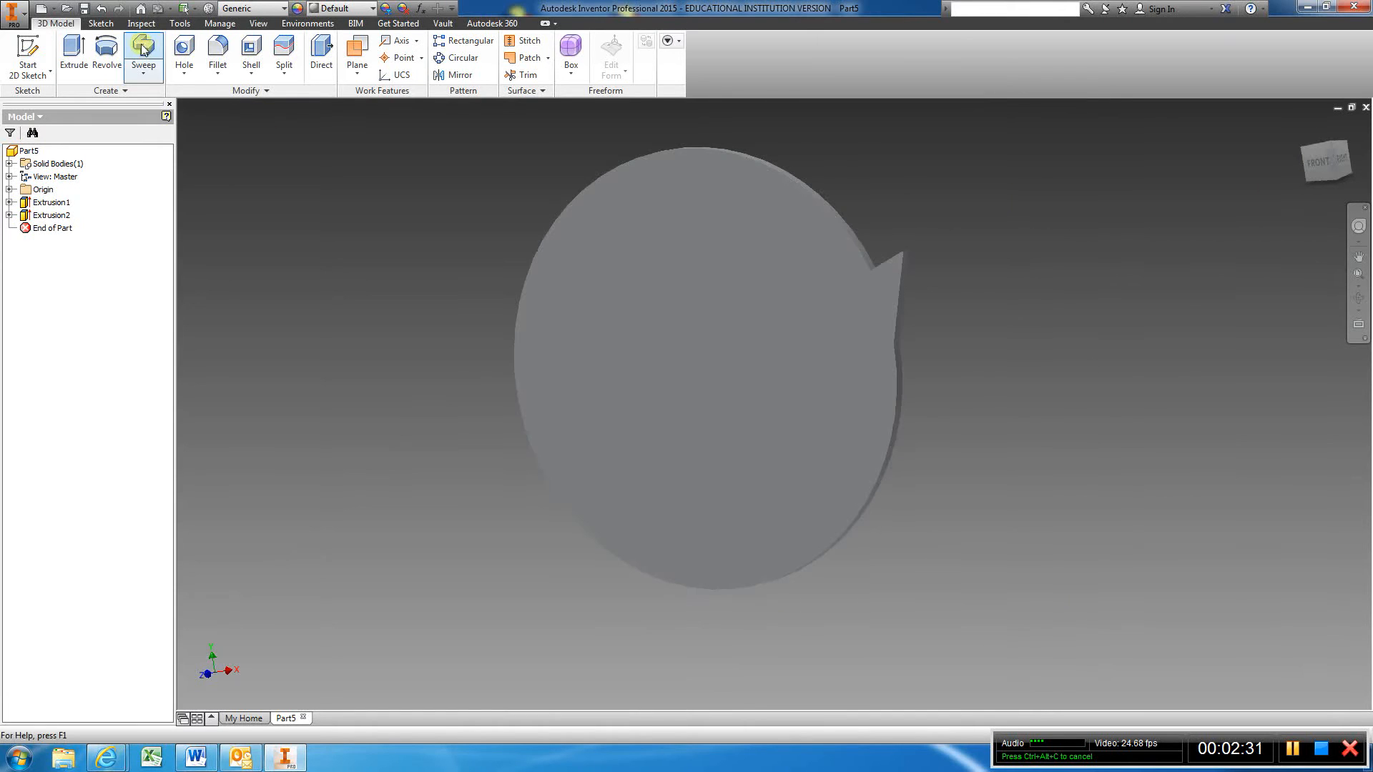
pyautogui.click(462, 58)
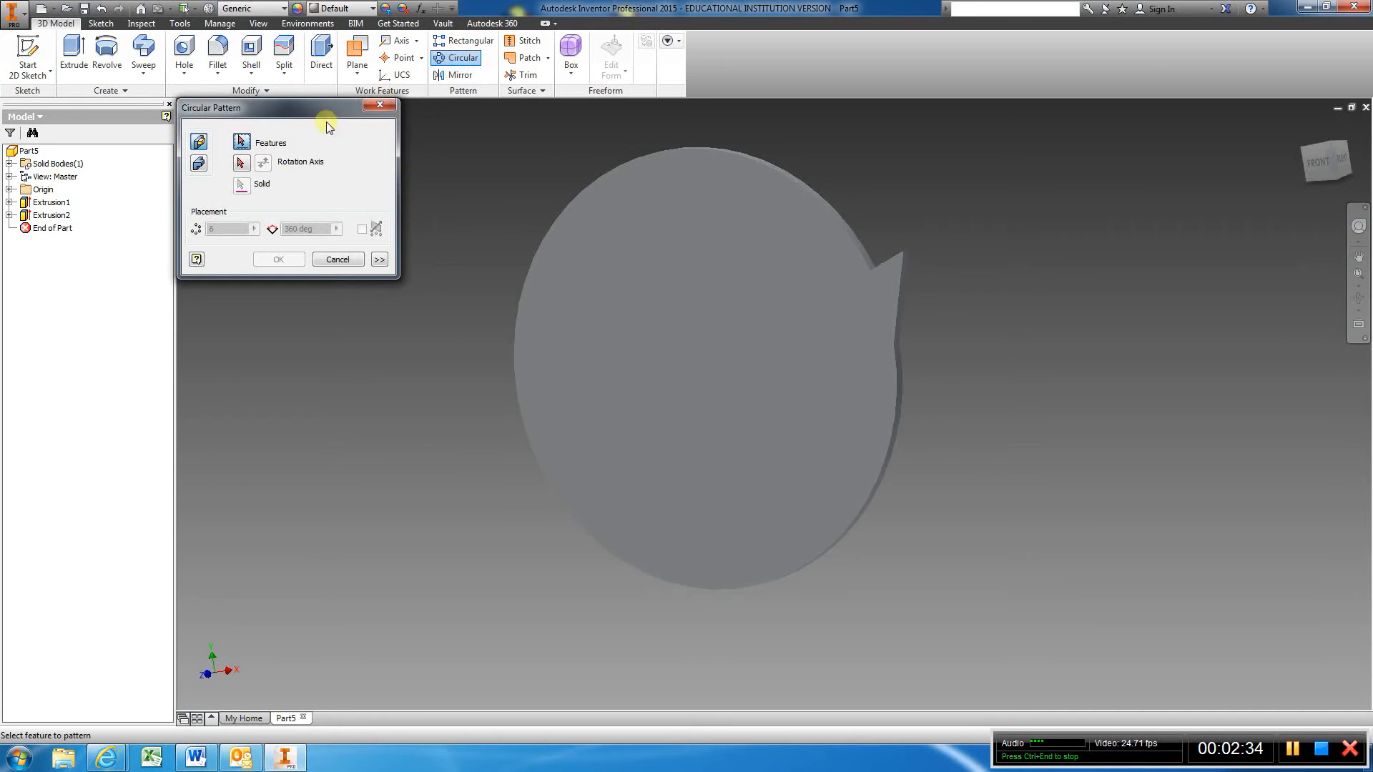
pyautogui.click(905, 277)
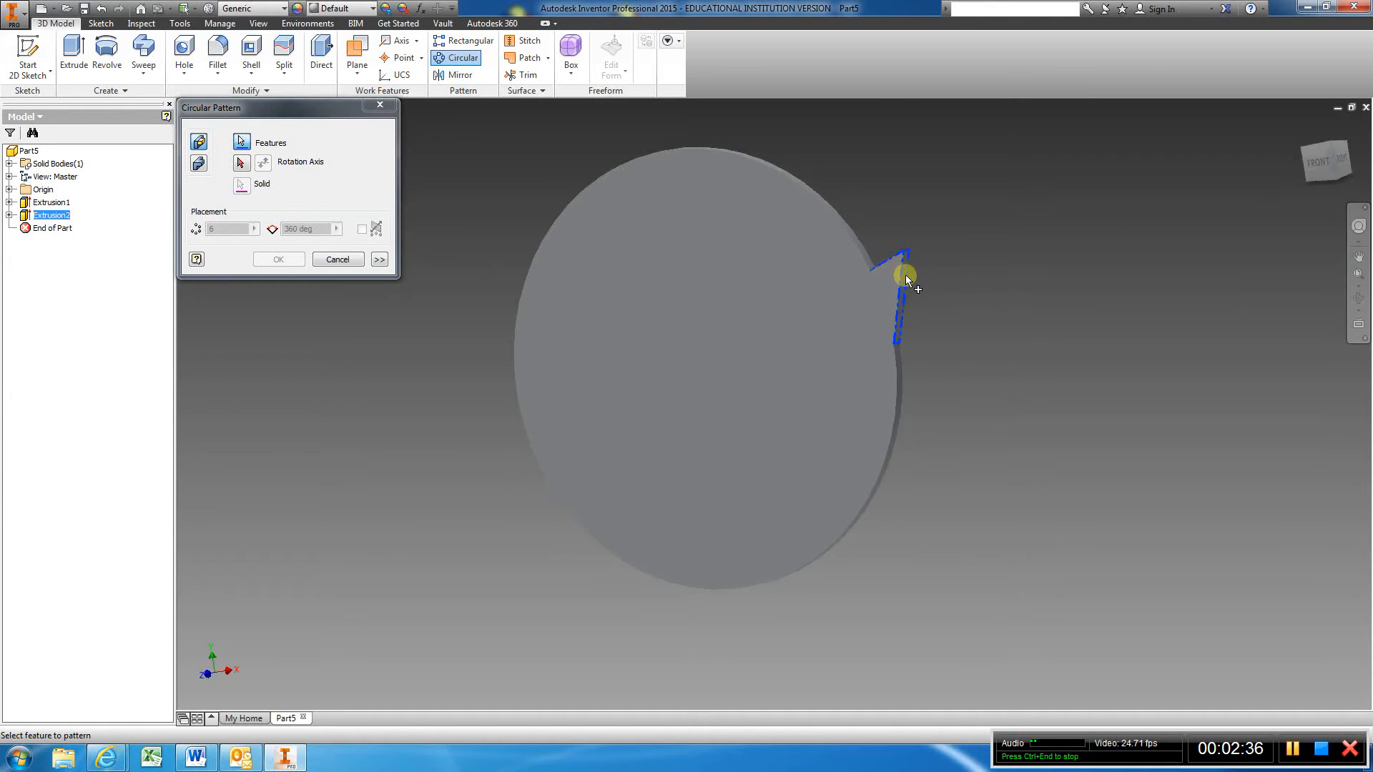
pyautogui.click(241, 164)
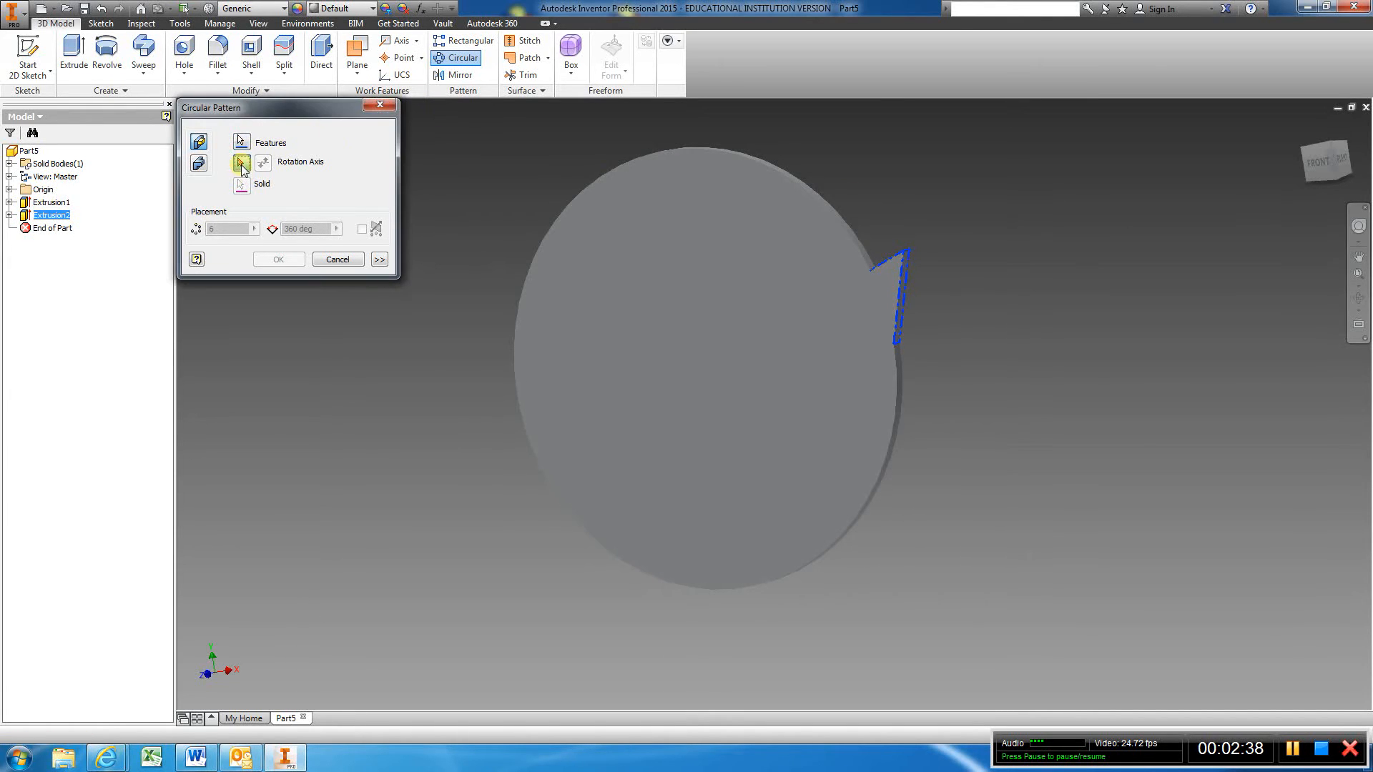
pyautogui.click(796, 179)
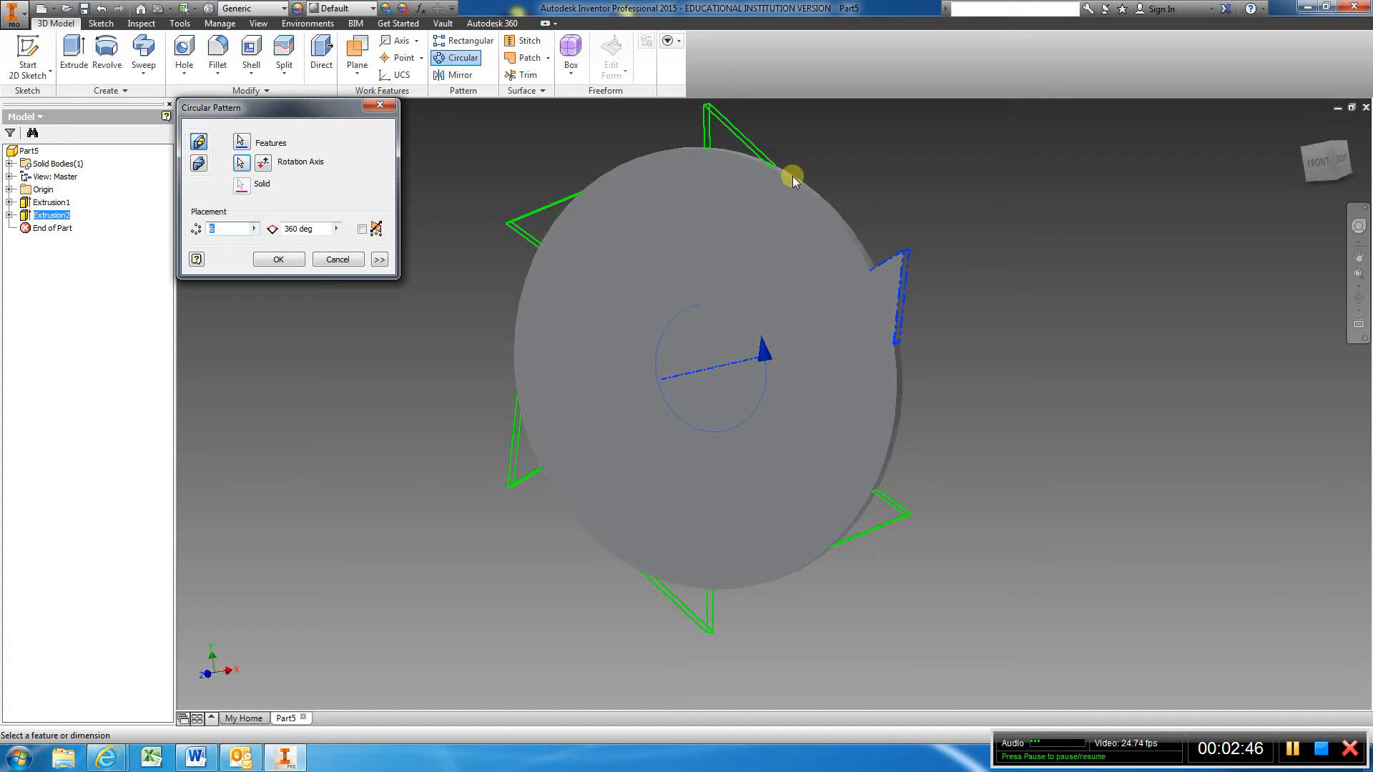
pyautogui.write('18')
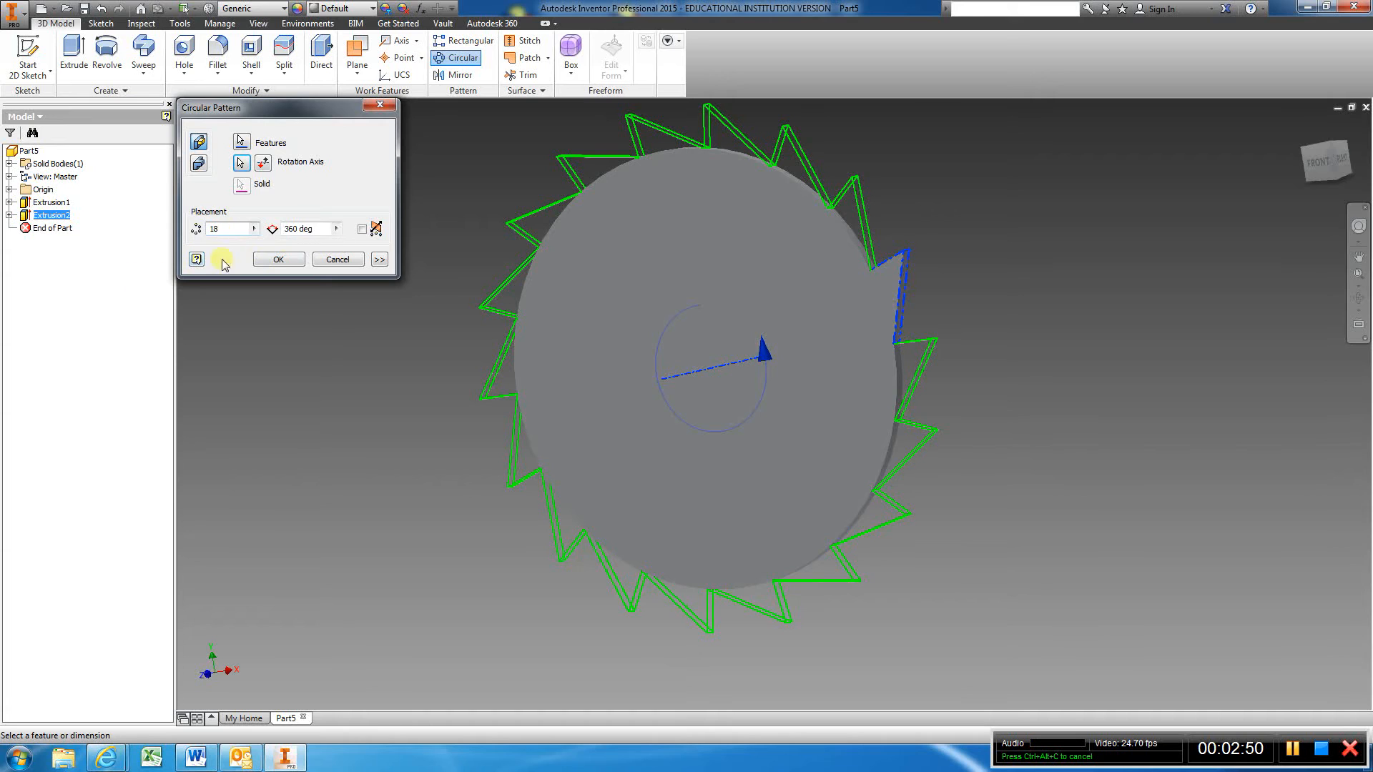
pyautogui.click(285, 263)
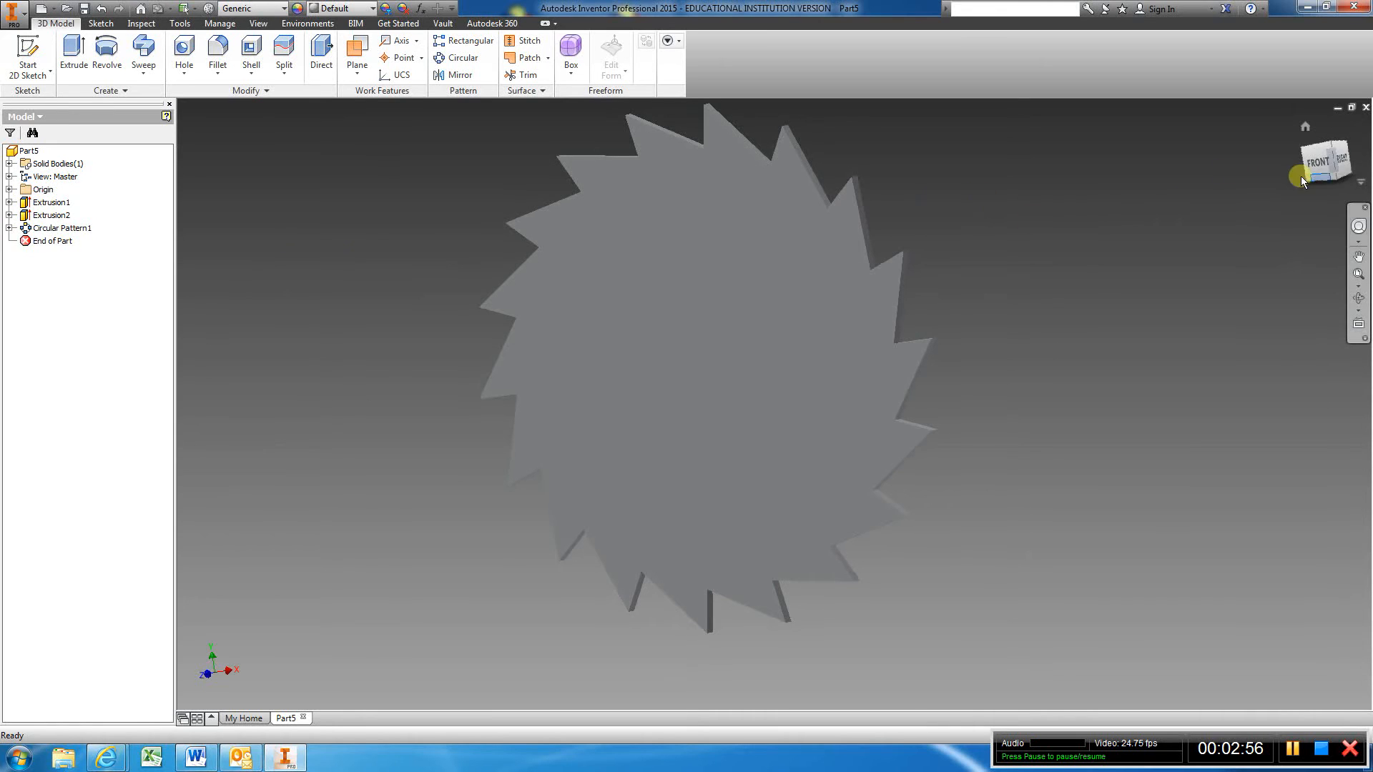
# Start a sketch on the blade's front face and draw a 1.25 in diameter circle centred on the origin
pyautogui.click(1317, 160)
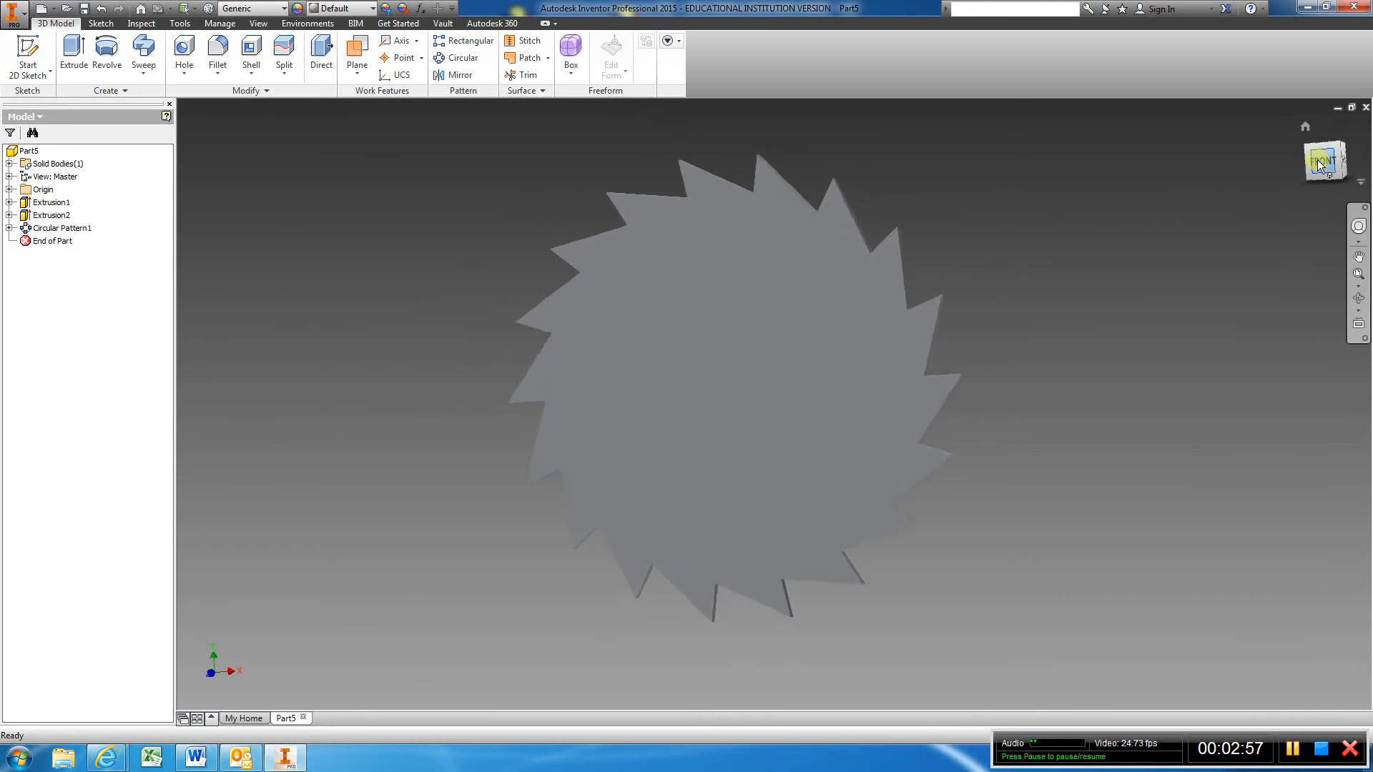
pyautogui.click(29, 54)
pyautogui.click(884, 404)
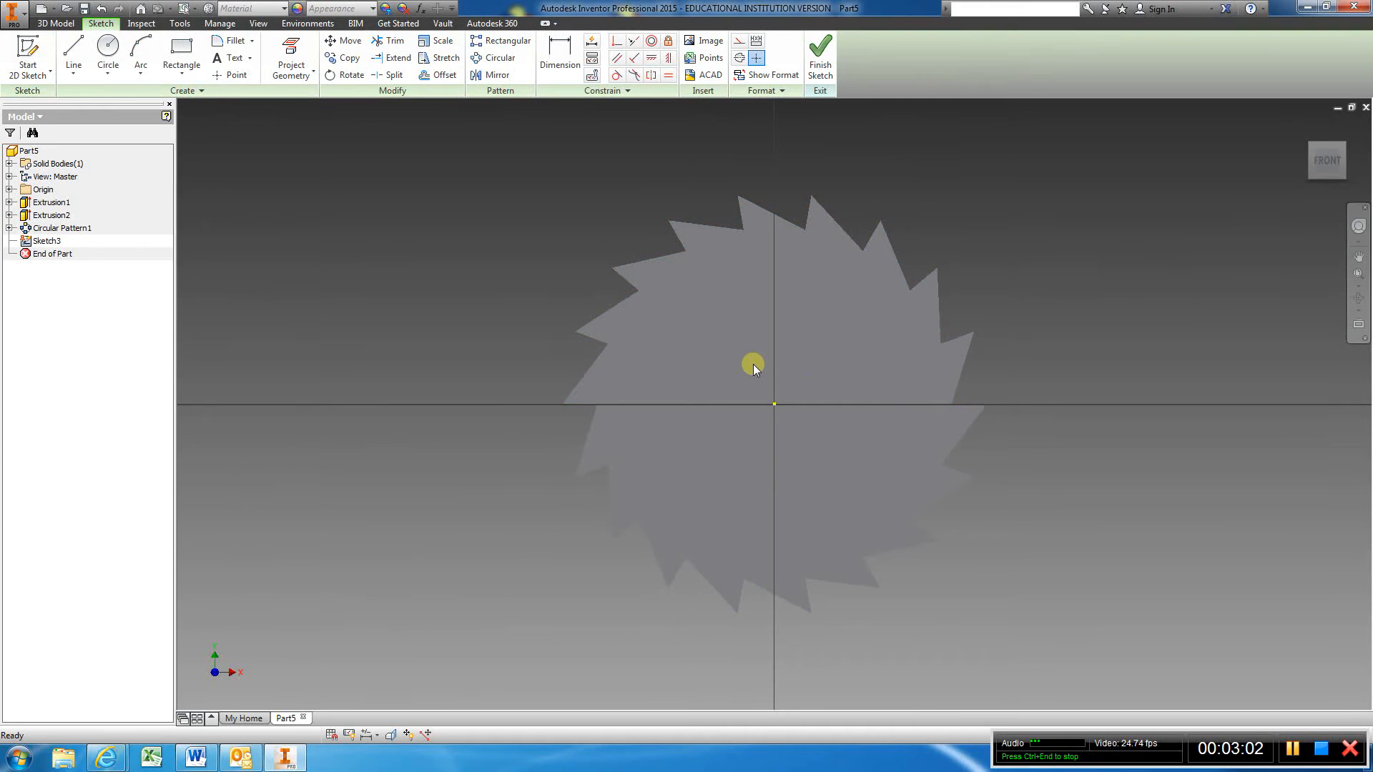
pyautogui.click(108, 48)
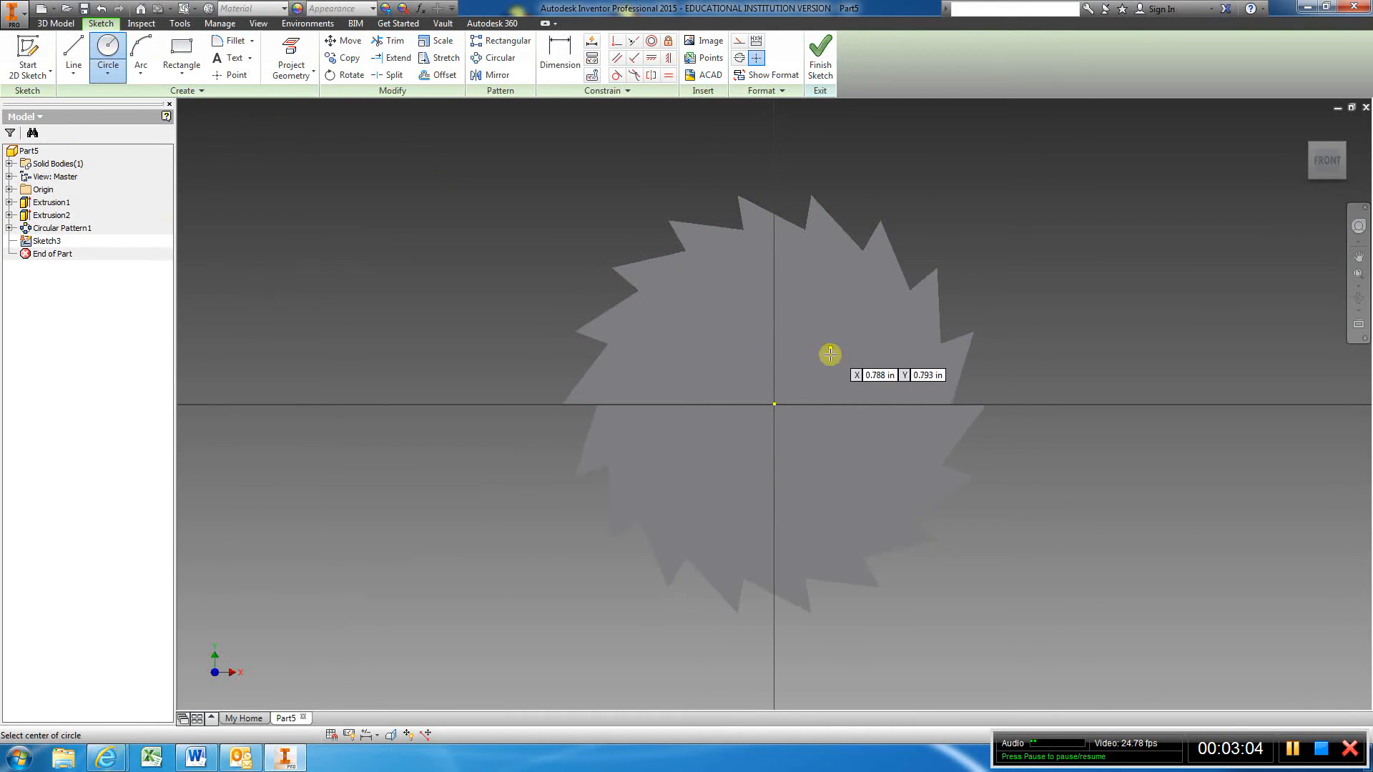
pyautogui.click(775, 402)
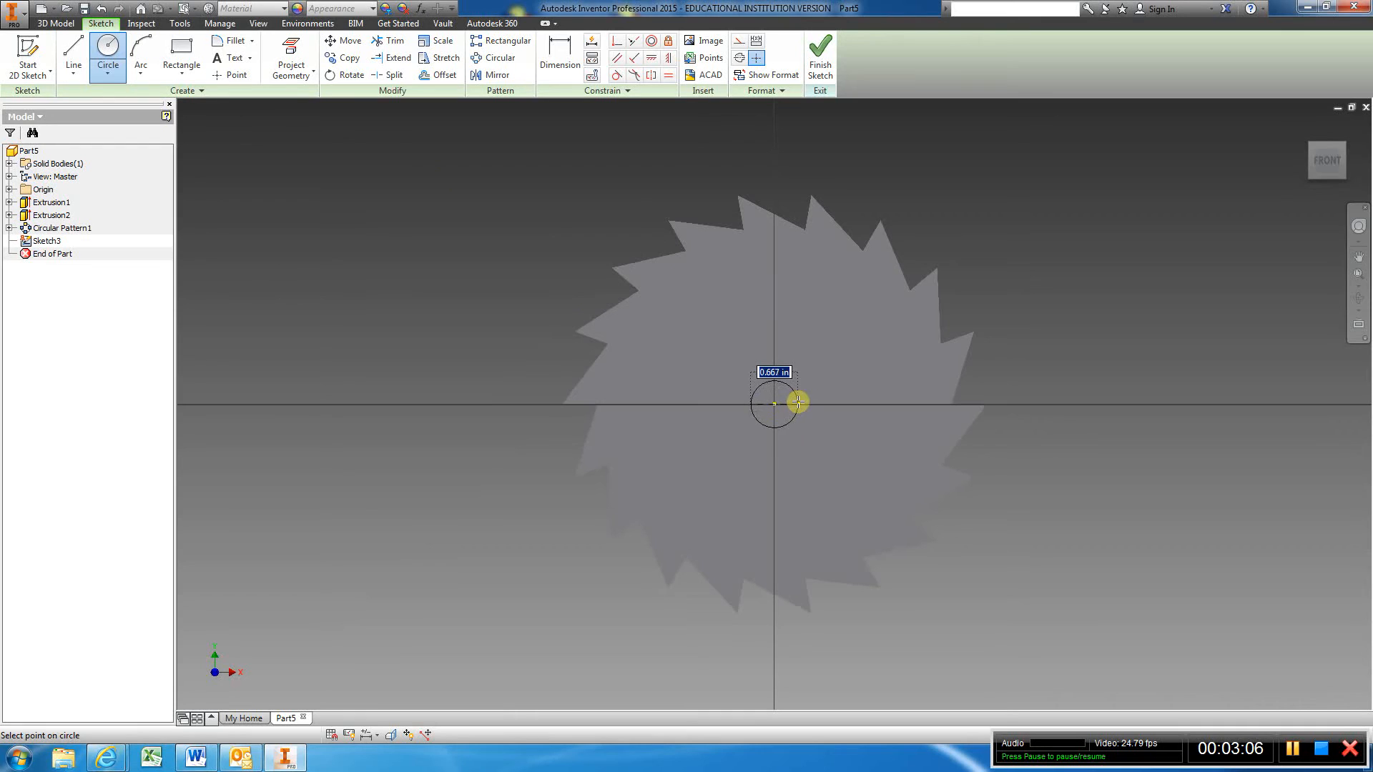
pyautogui.write('1.25')
pyautogui.press('Return')
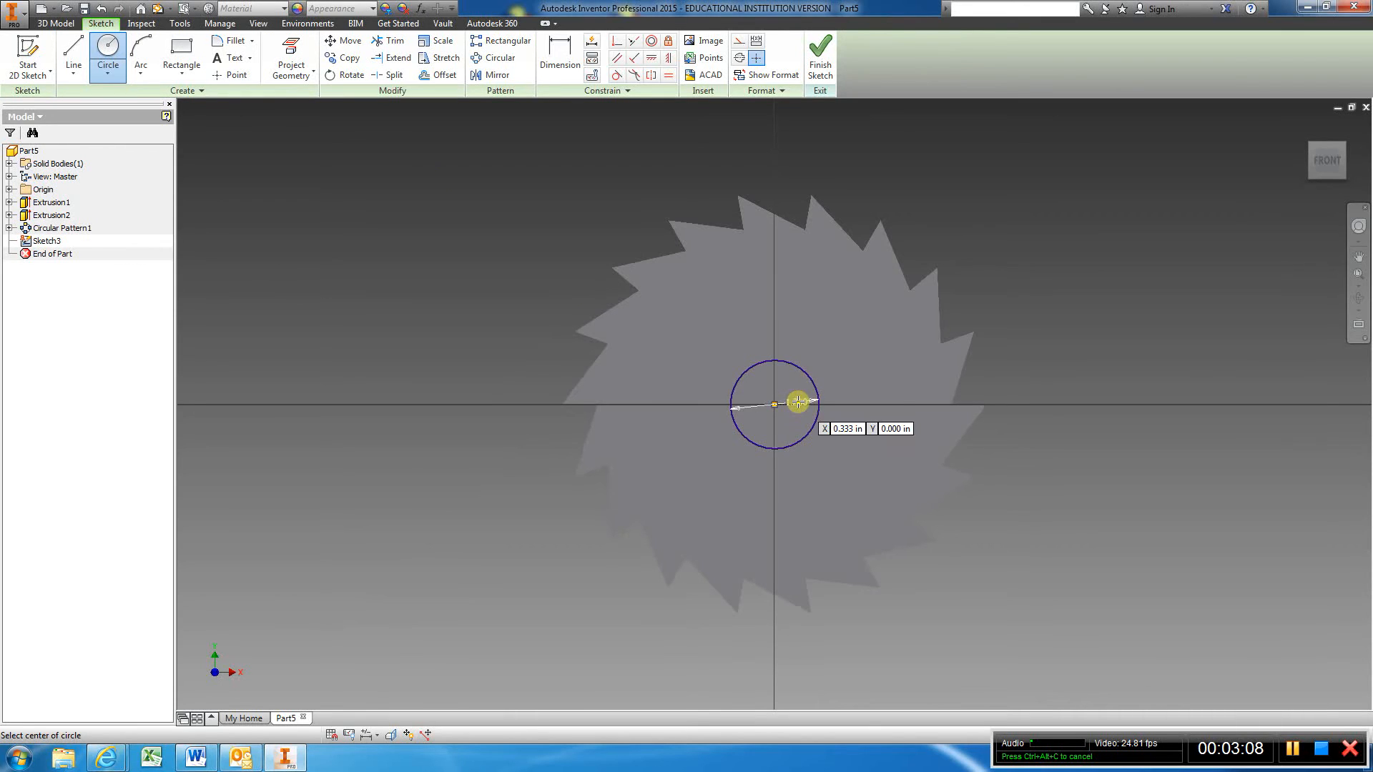
pyautogui.scroll(4, 787, 344)
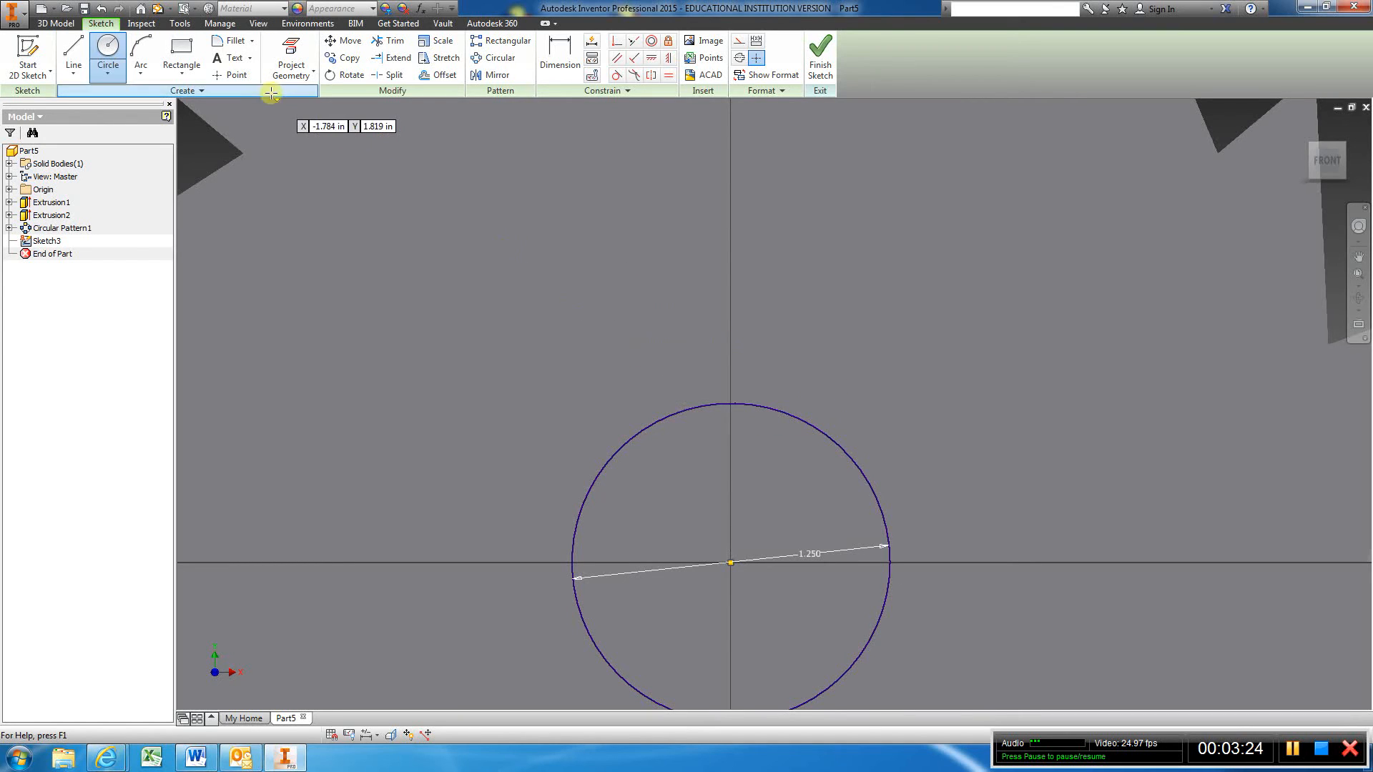
# Sketch an open three-sided keyway outline about 0.19 in wide across the top of the 1.25 in circle, with both vertical sides ending inside it
pyautogui.click(73, 51)
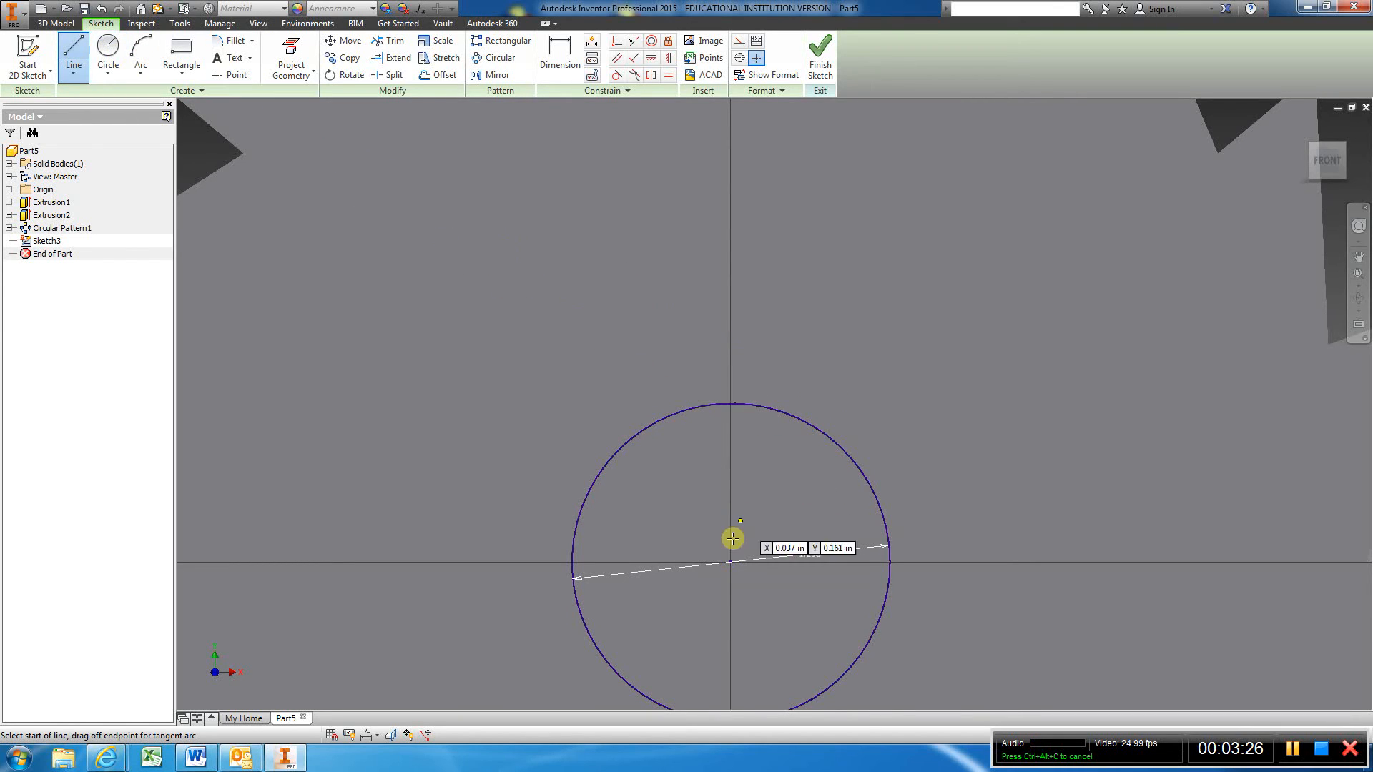
pyautogui.click(710, 423)
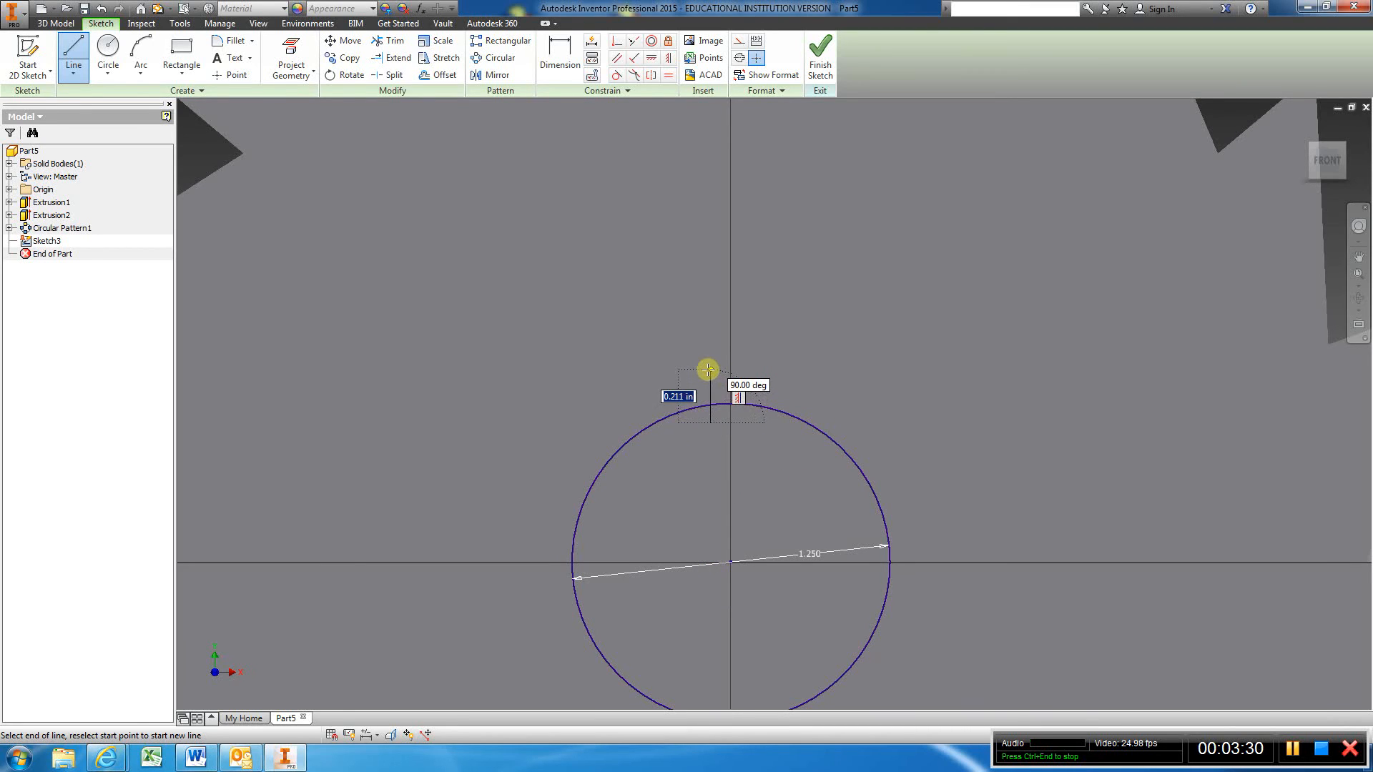
pyautogui.click(710, 370)
pyautogui.click(758, 370)
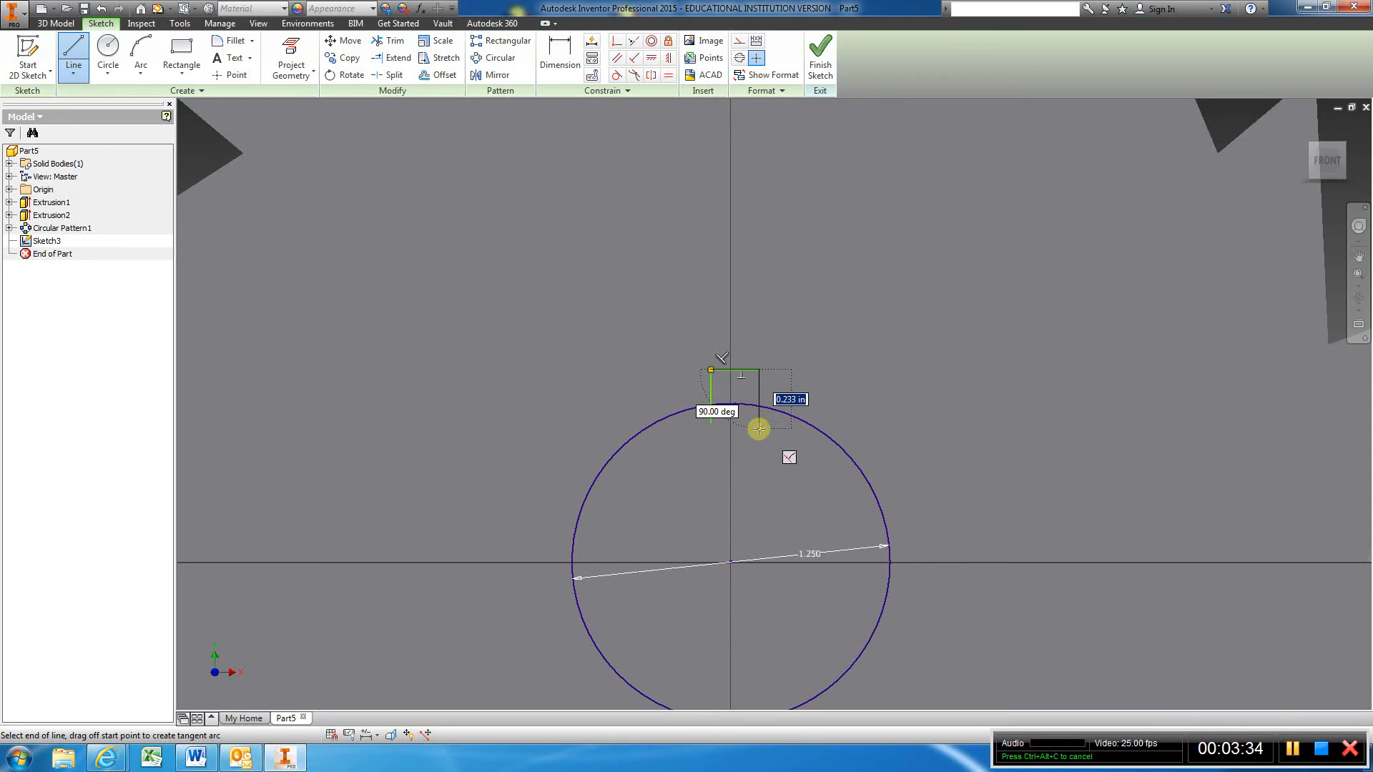
pyautogui.click(759, 428)
pyautogui.rightClick(759, 429)
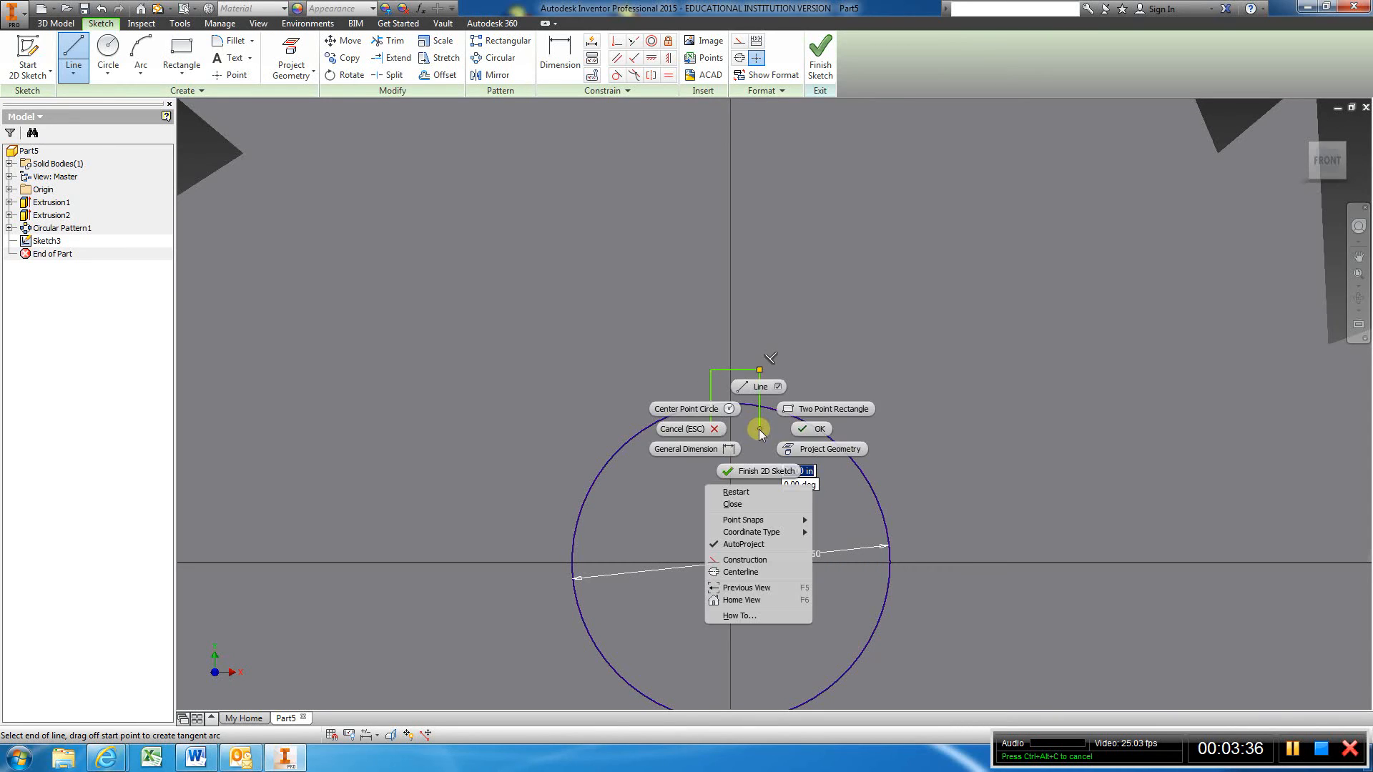
pyautogui.click(815, 422)
# Dimension the keyway's width to .25 in and its side line to .125 in from the circle's centre
pyautogui.click(560, 53)
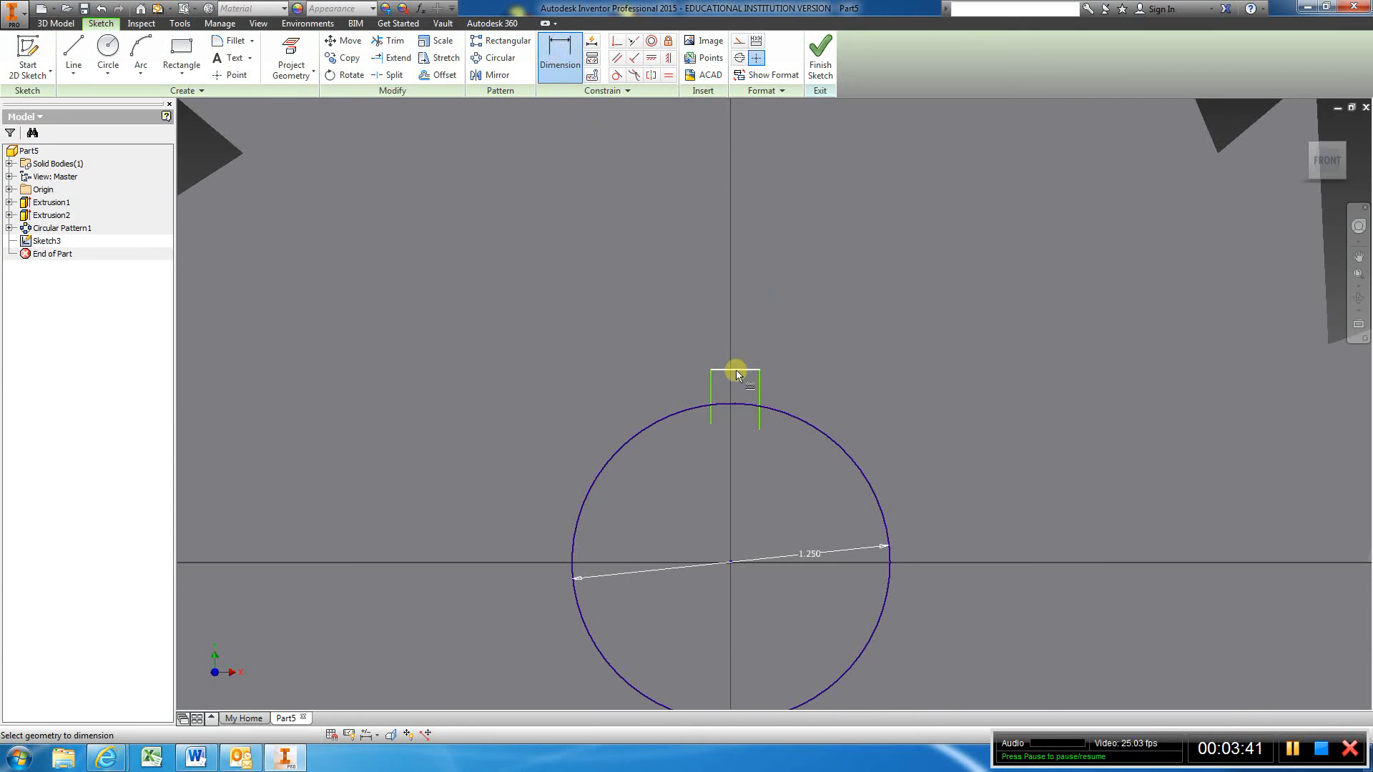
pyautogui.click(746, 333)
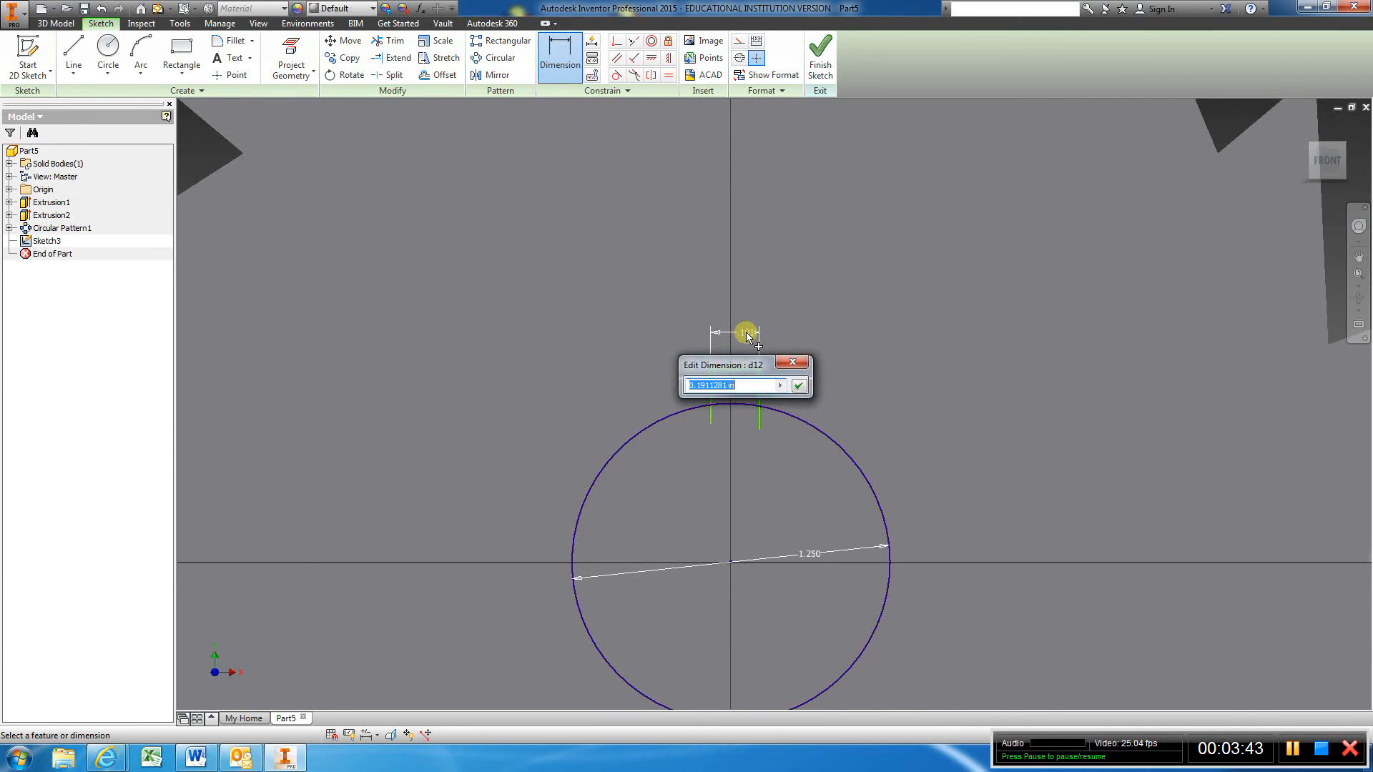
pyautogui.write('.25')
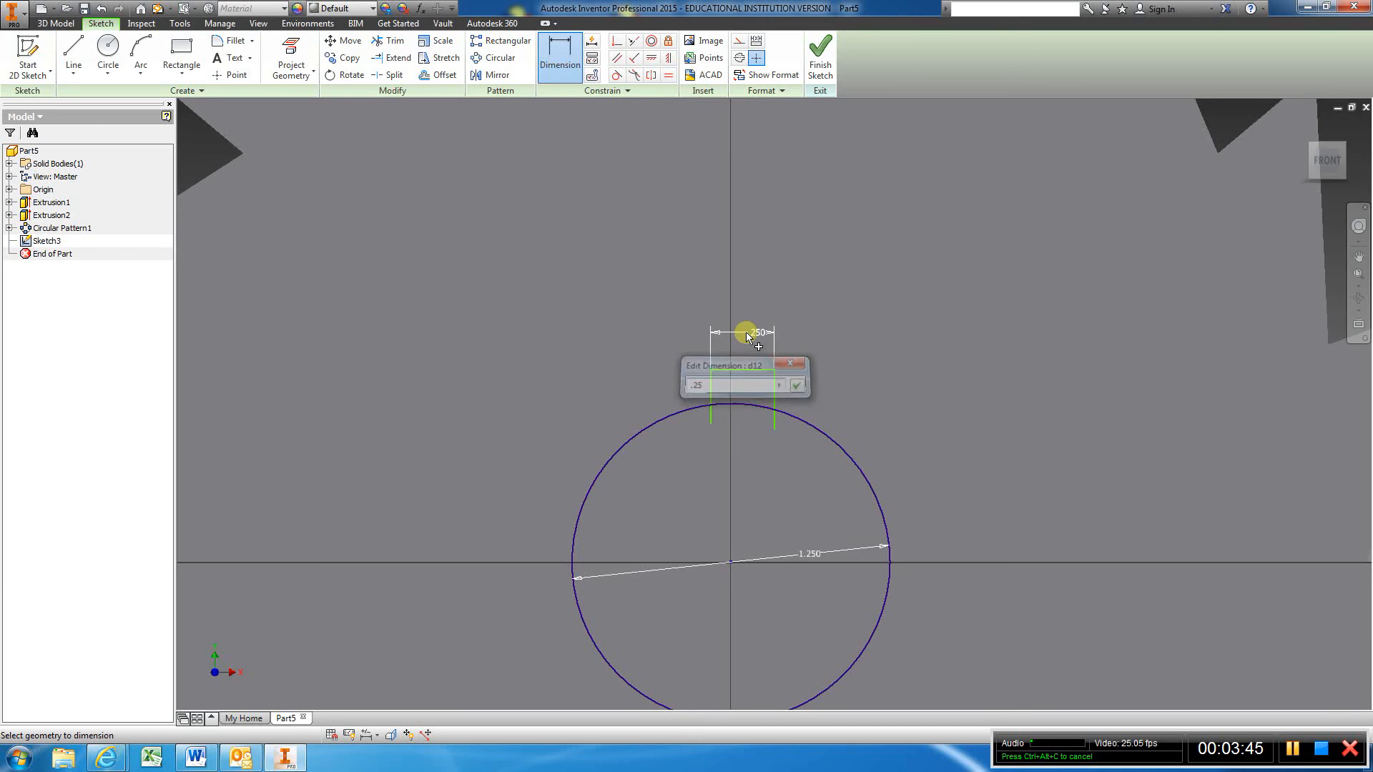
pyautogui.press('Return')
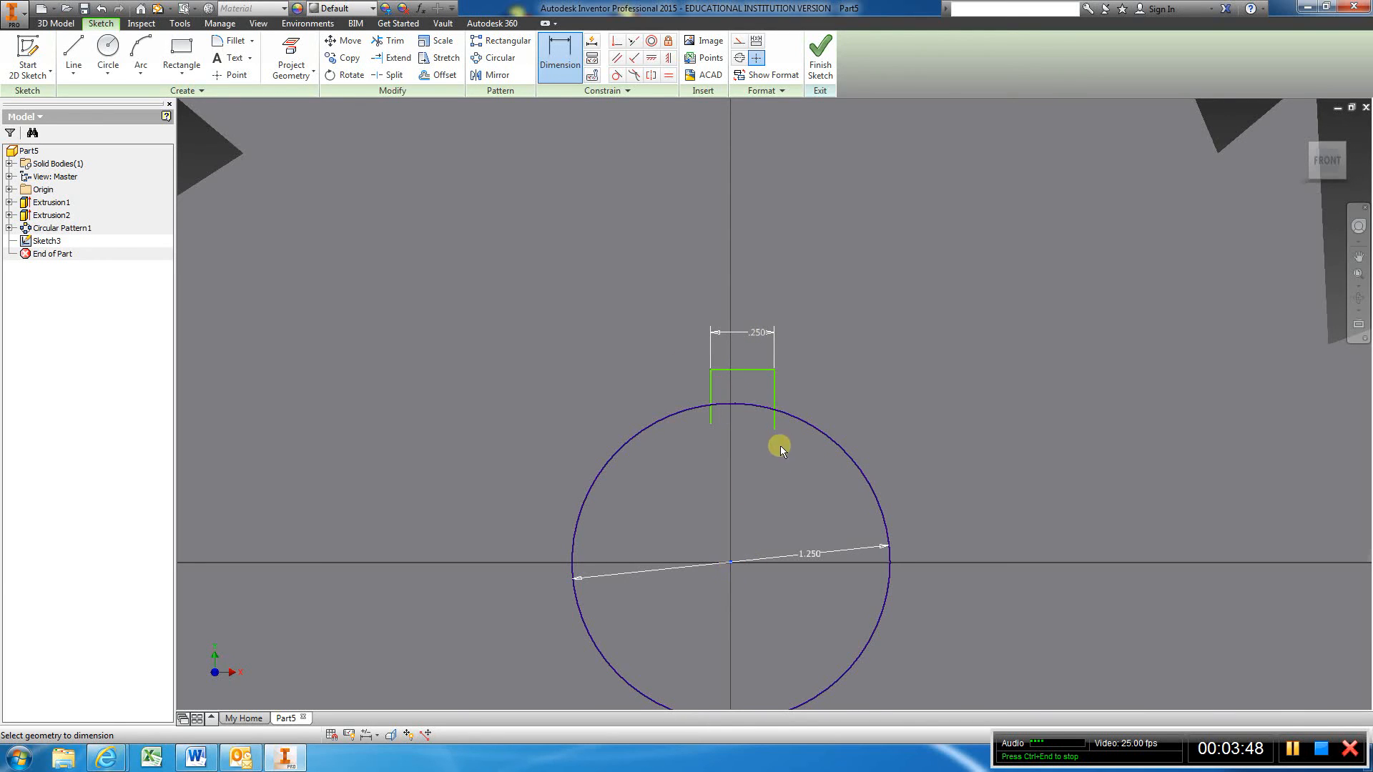
pyautogui.click(773, 390)
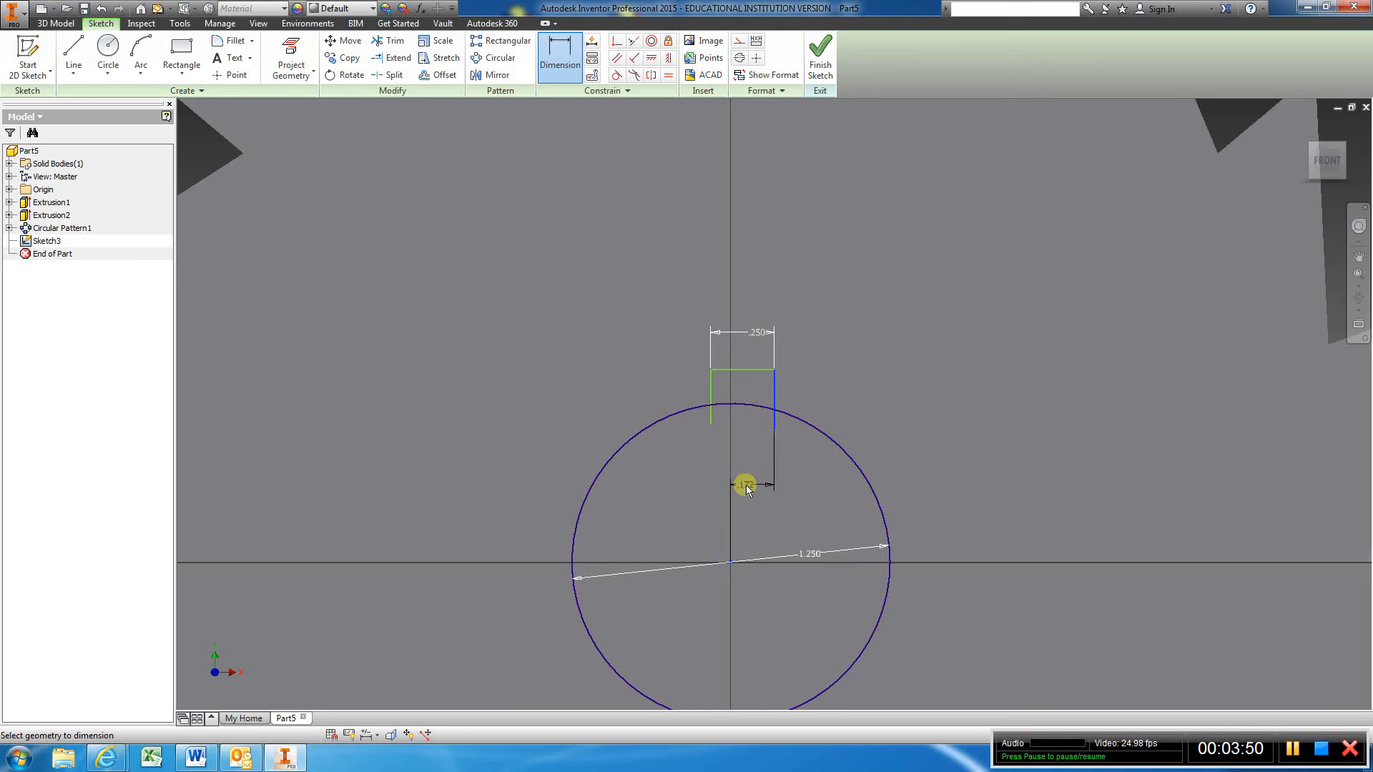
pyautogui.click(745, 485)
pyautogui.write('.125')
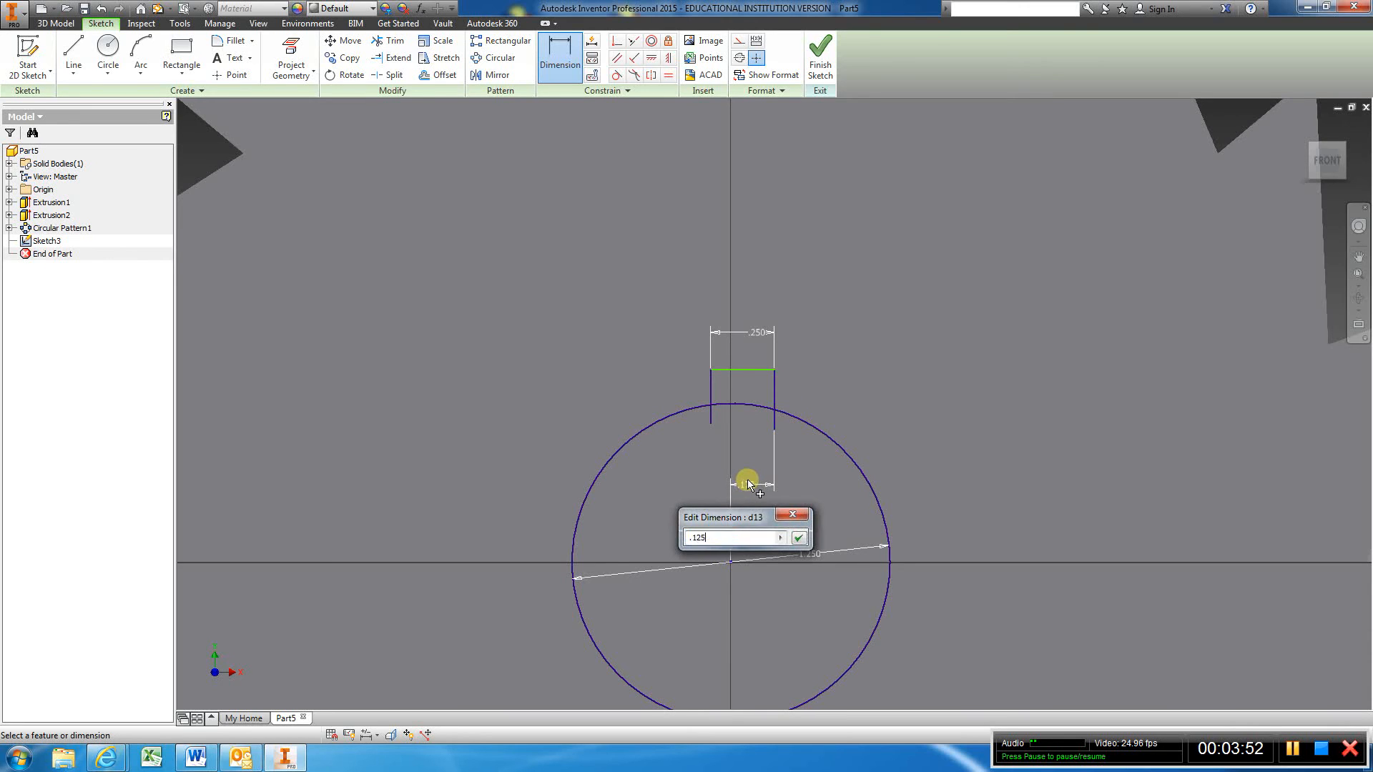
pyautogui.press('Return')
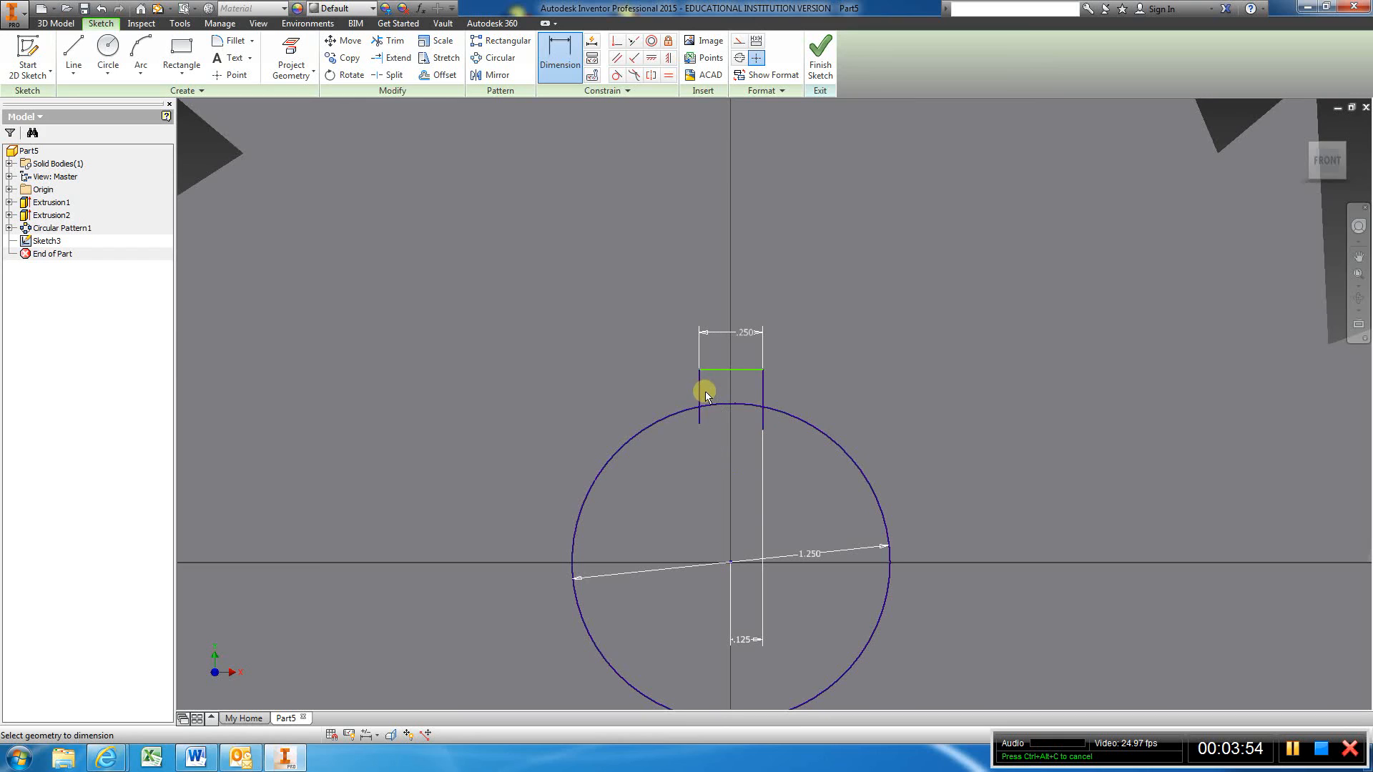
# Trim the ends of the keyway's vertical lines inside the circle and dimension the side height to .125 in
pyautogui.click(394, 43)
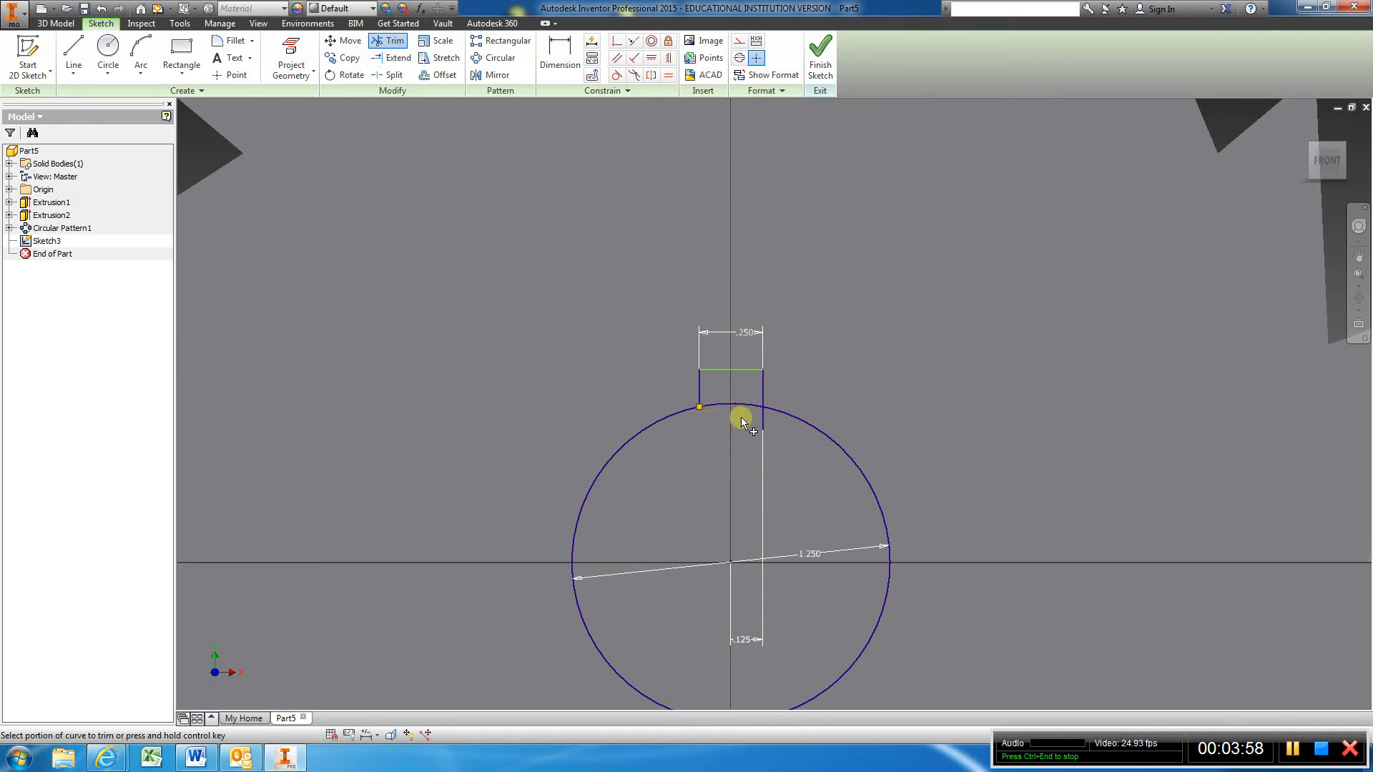
pyautogui.click(762, 421)
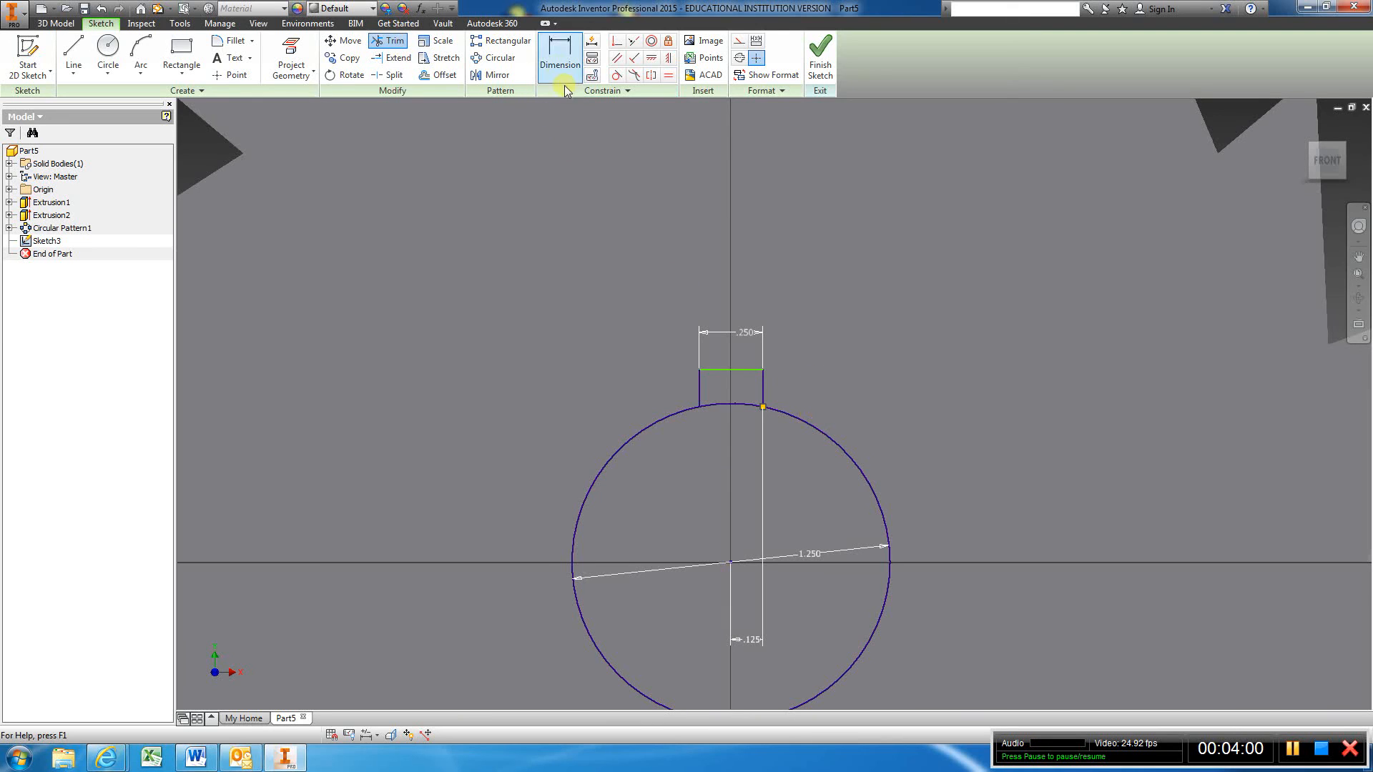
pyautogui.click(559, 56)
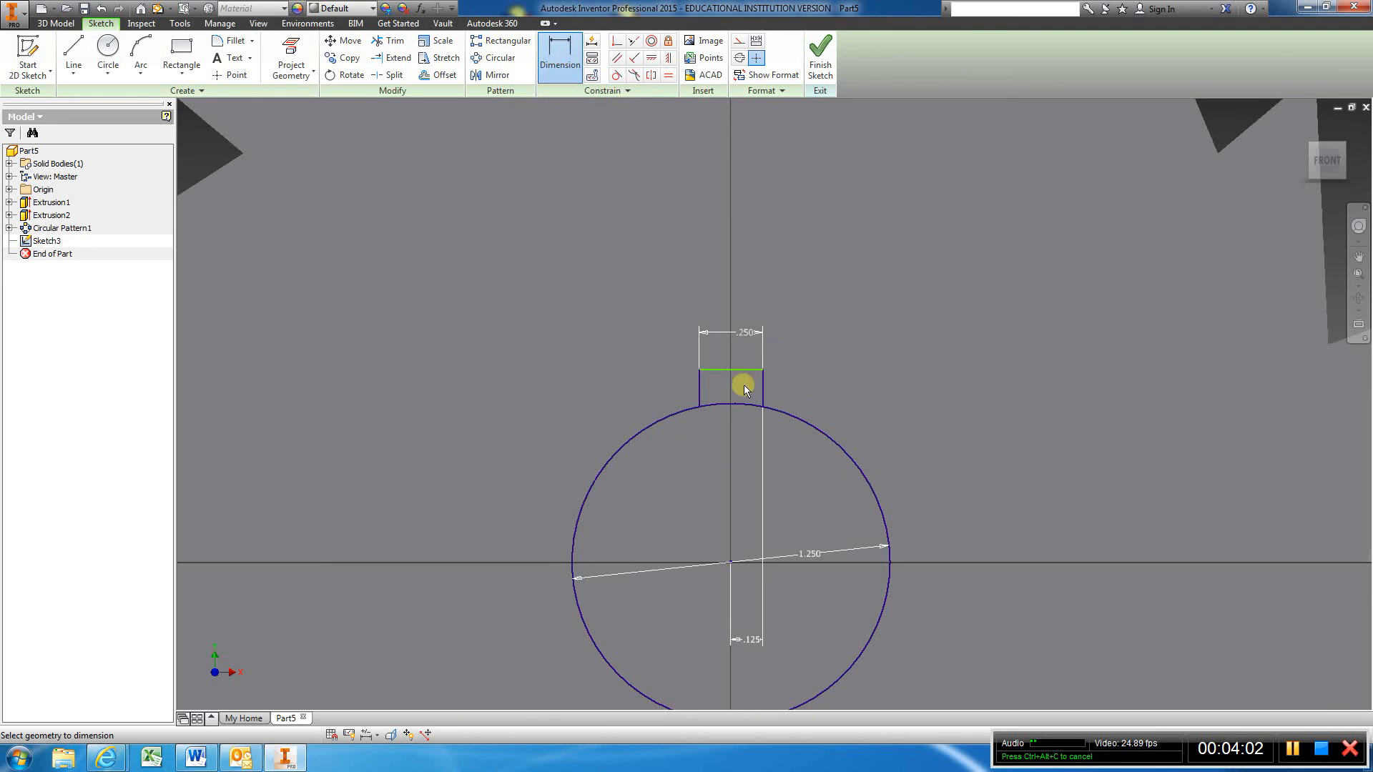
pyautogui.click(762, 380)
pyautogui.click(798, 383)
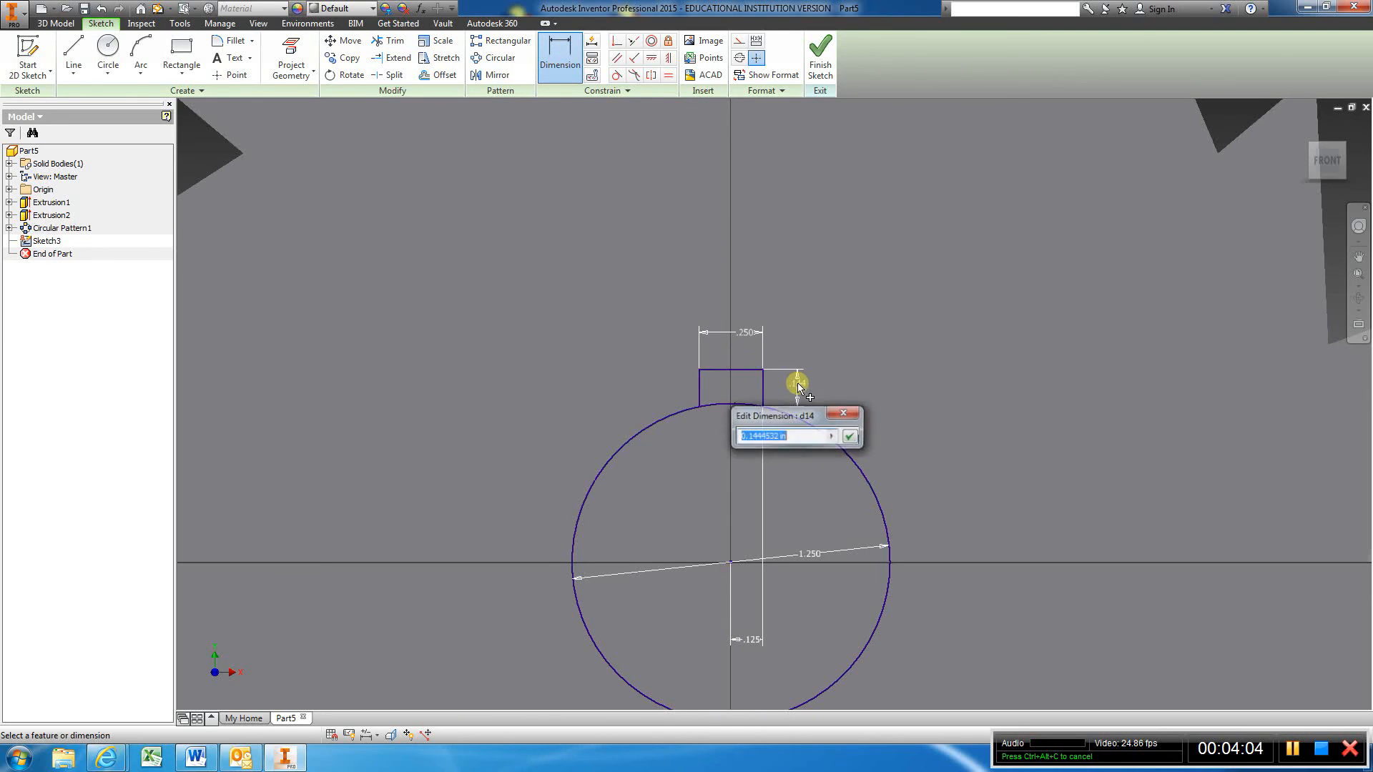
pyautogui.write('.125')
pyautogui.press('Return')
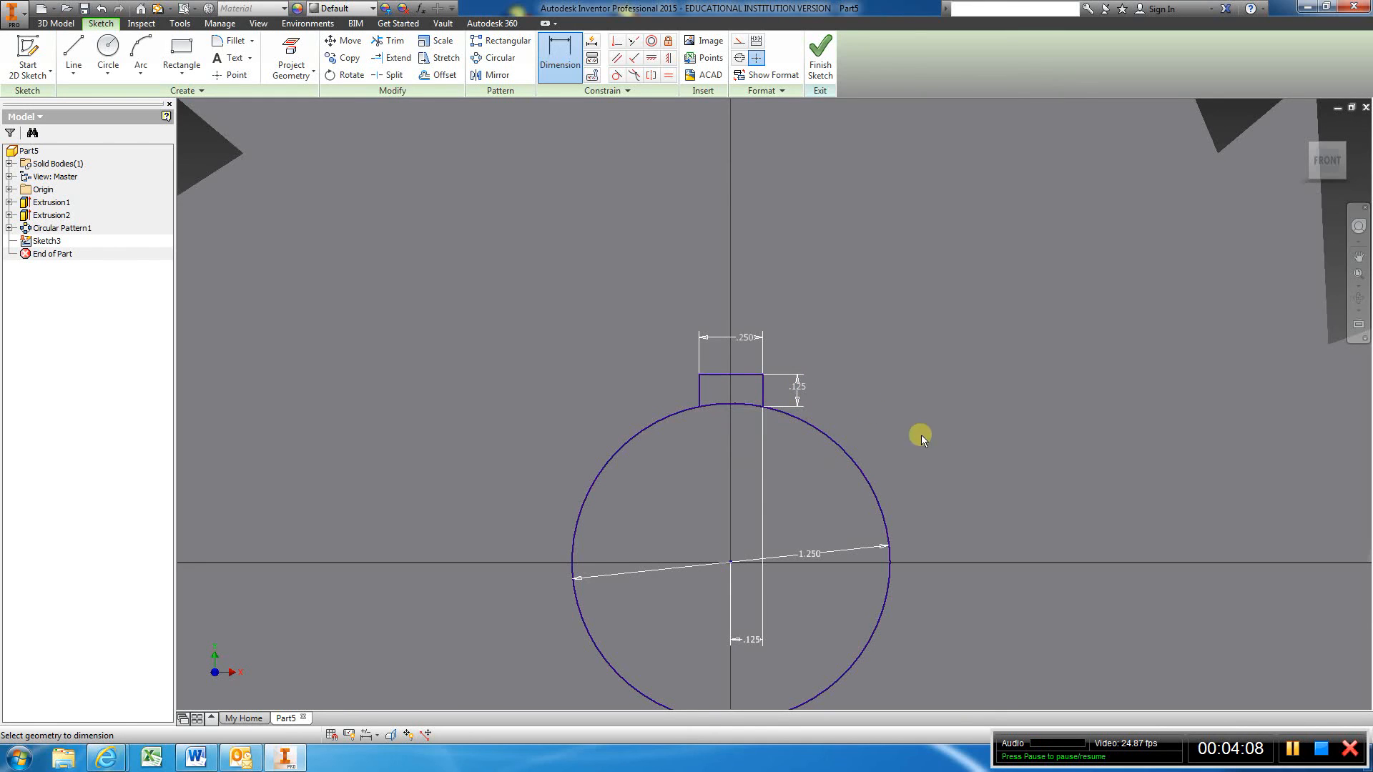
# Trim away the circle's arc between the keyway's sides so the bore and keyway form one profile
pyautogui.click(388, 41)
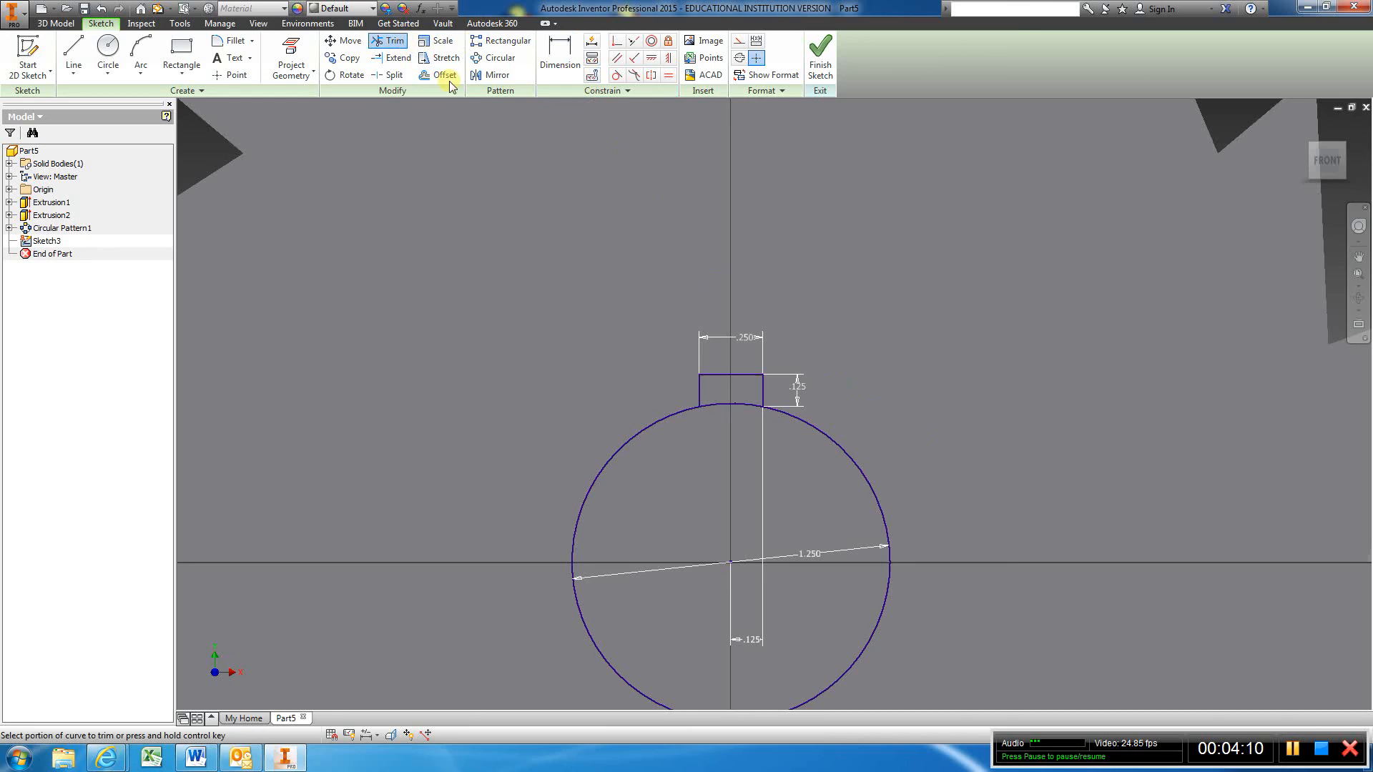
pyautogui.click(749, 406)
pyautogui.scroll(-2, 1144, 461)
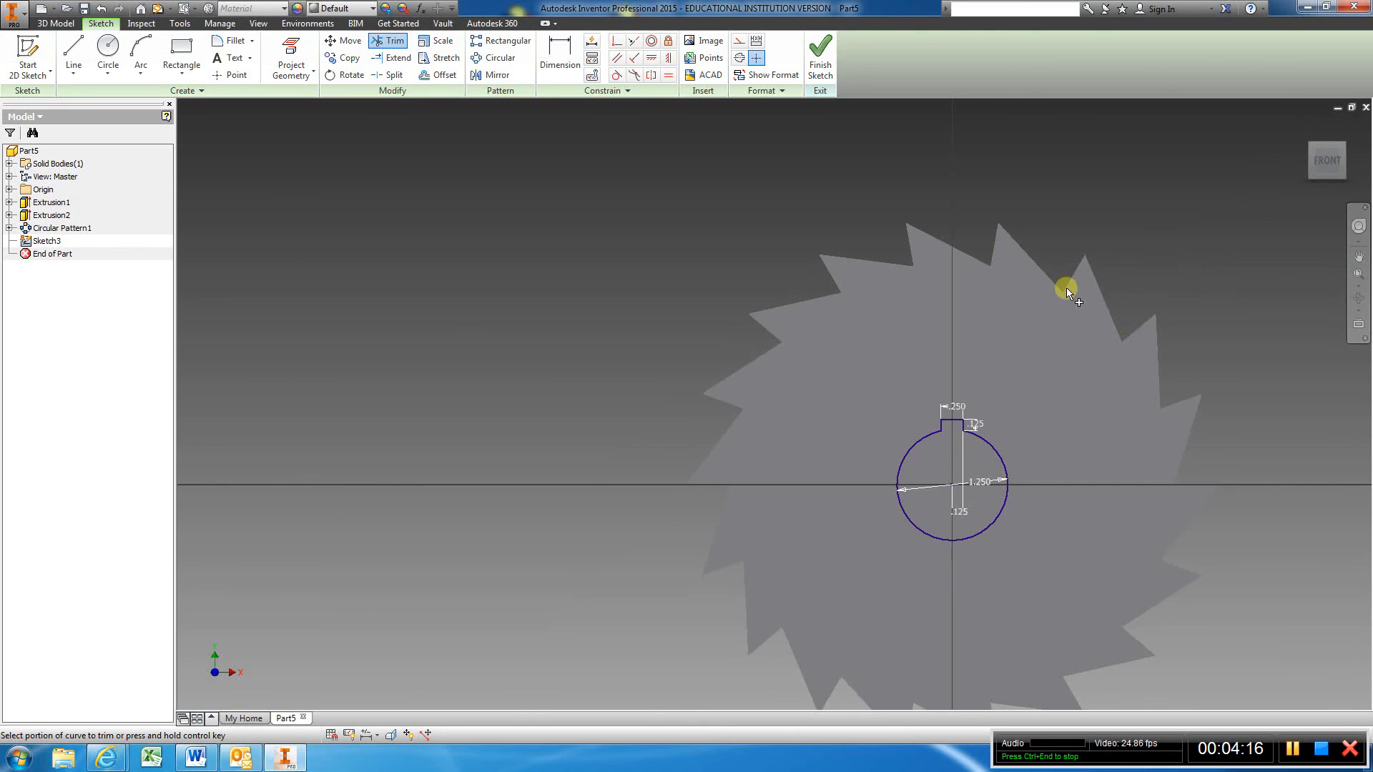
# Finish the sketch and extrude the bore and keyway profile as a .125 in cut through the blade
pyautogui.moveTo(1331, 160)
pyautogui.mouseDown()
pyautogui.moveTo(1186, 174)
pyautogui.moveTo(1231, 215)
pyautogui.mouseUp()
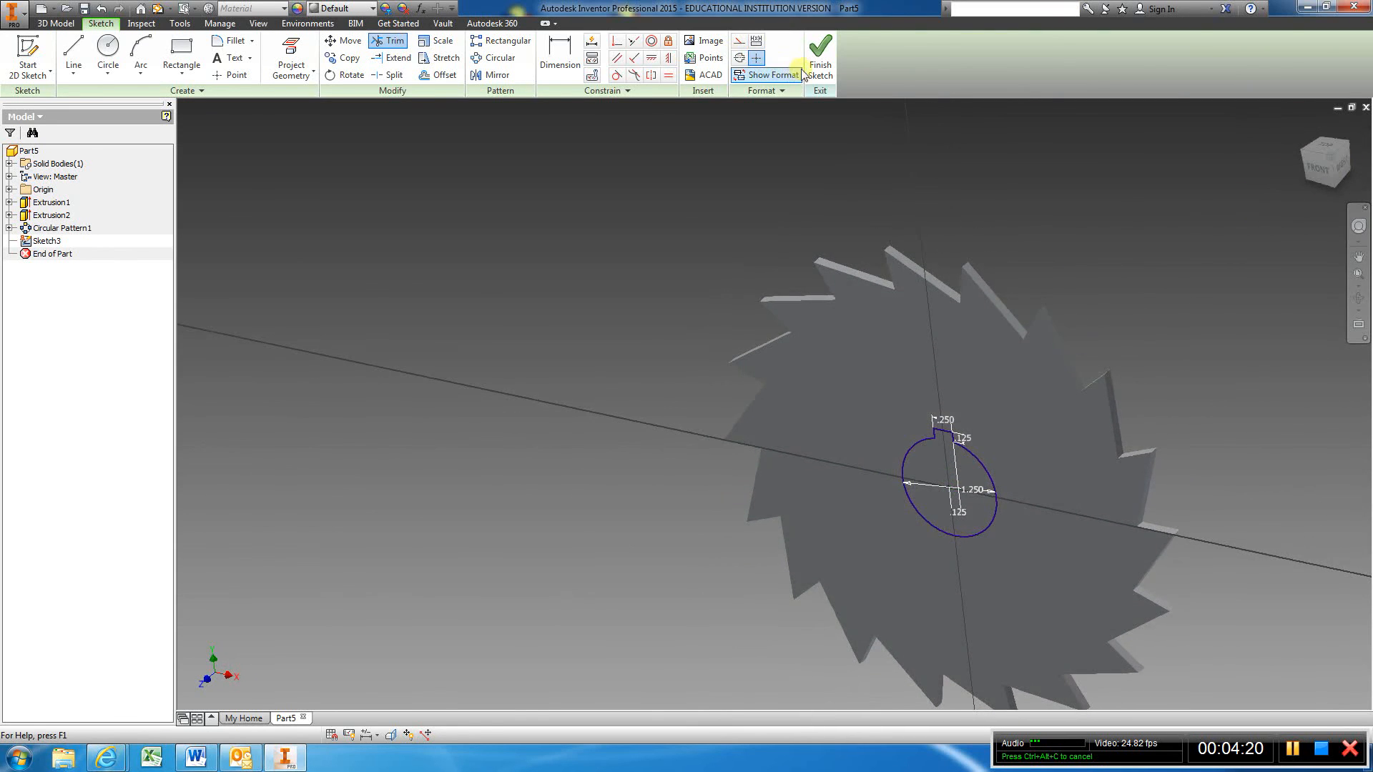
pyautogui.click(823, 64)
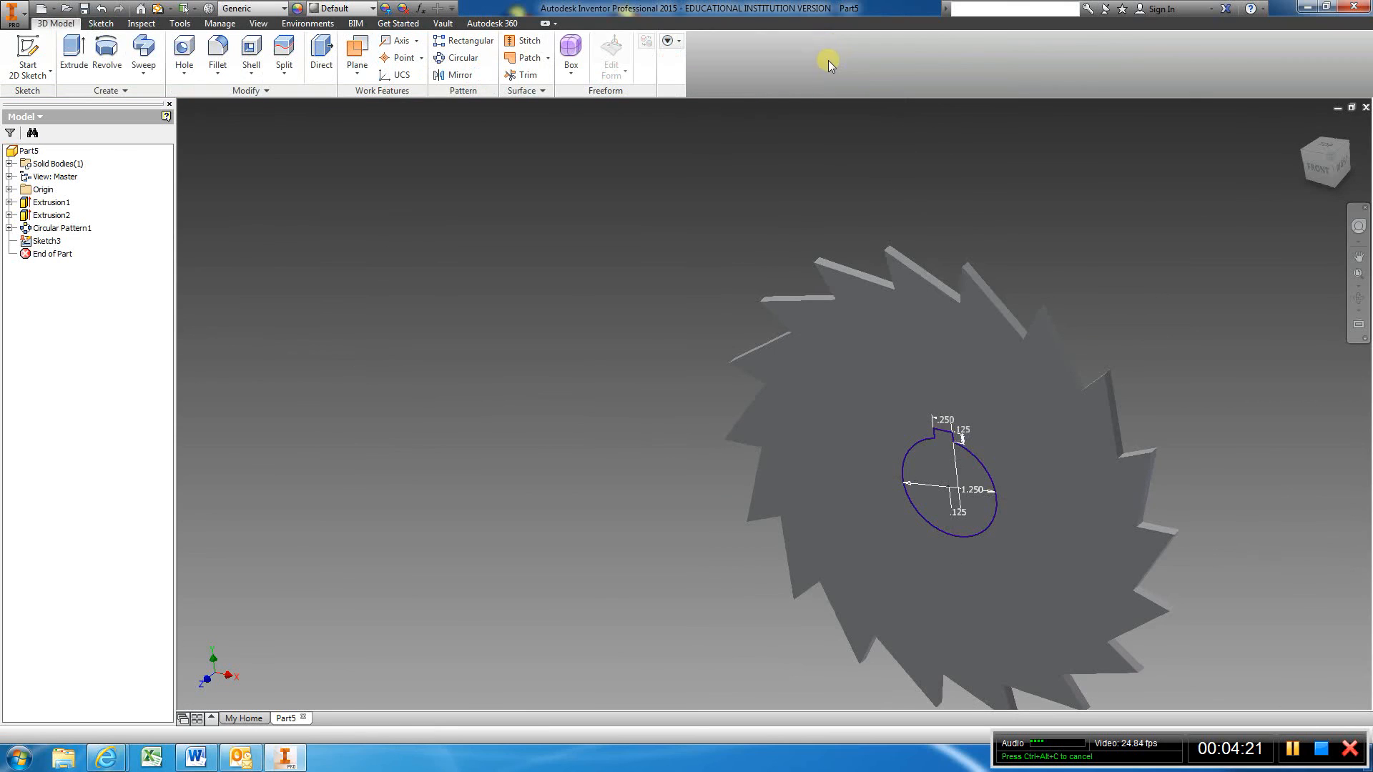
pyautogui.click(74, 51)
pyautogui.click(284, 183)
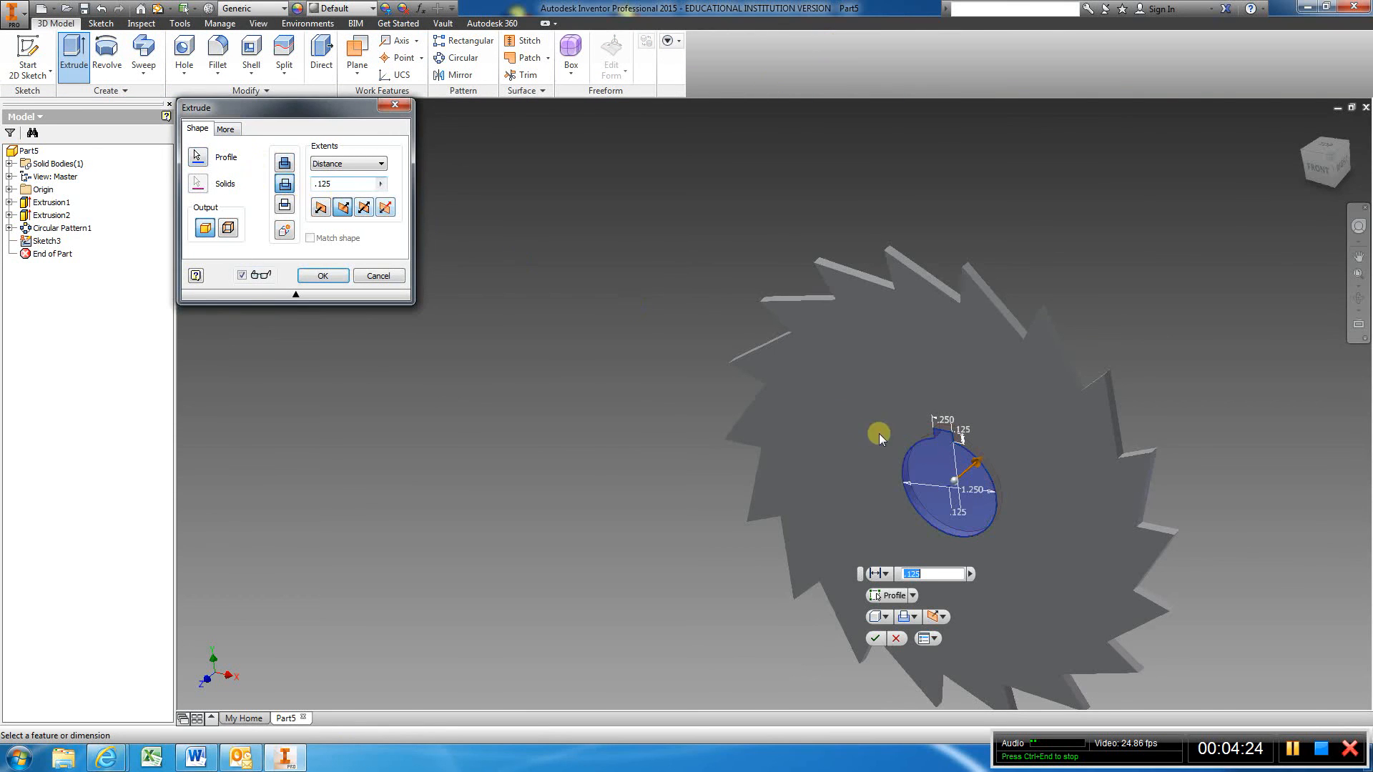
pyautogui.click(317, 279)
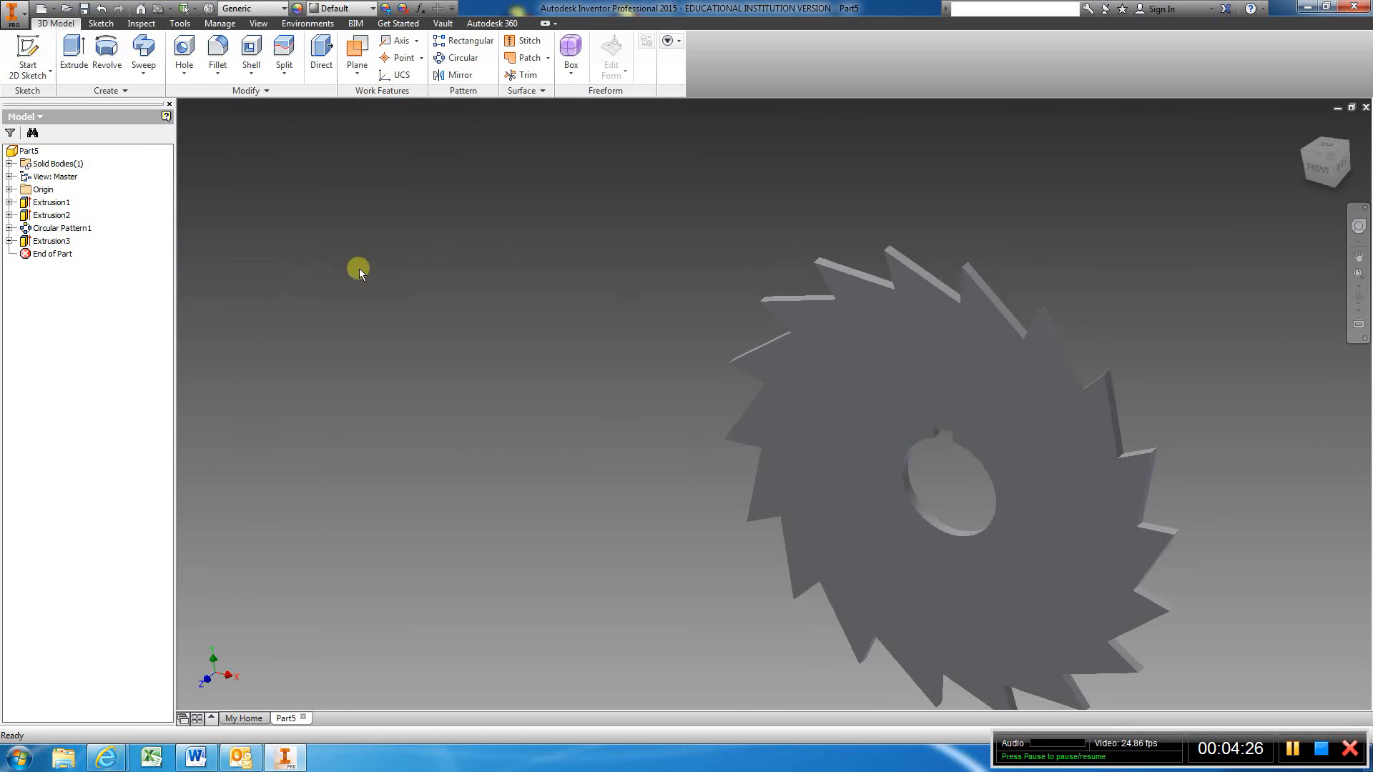
pyautogui.click(1315, 165)
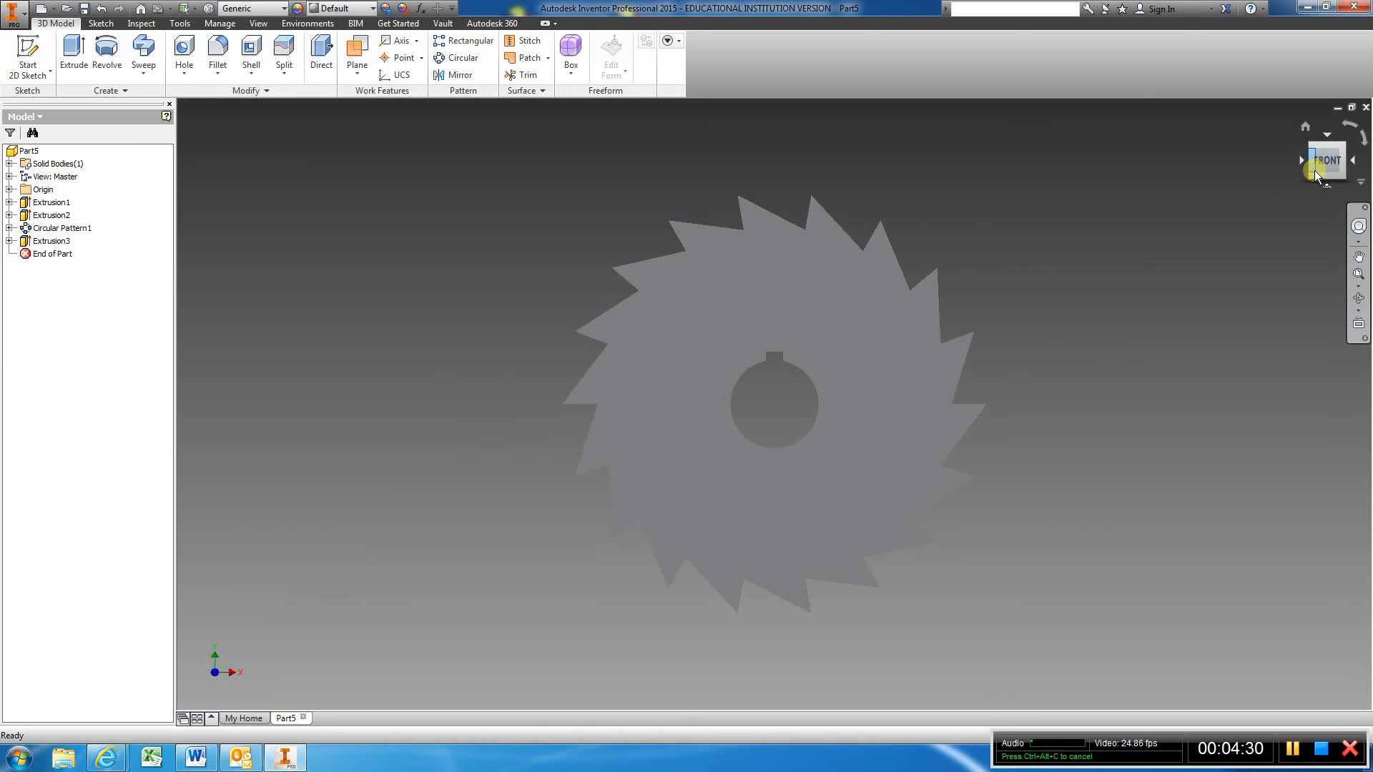
pyautogui.scroll(3, 1079, 327)
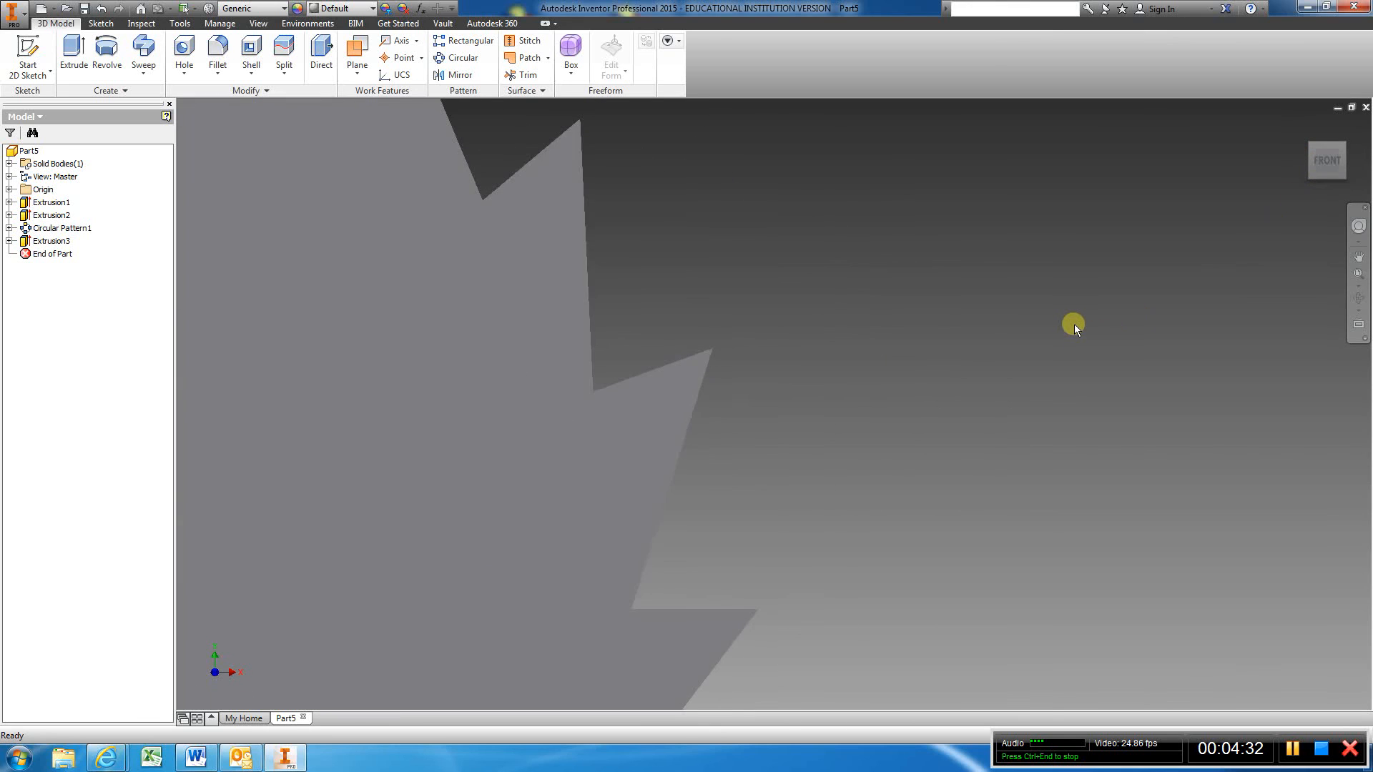
pyautogui.scroll(-5, 1075, 324)
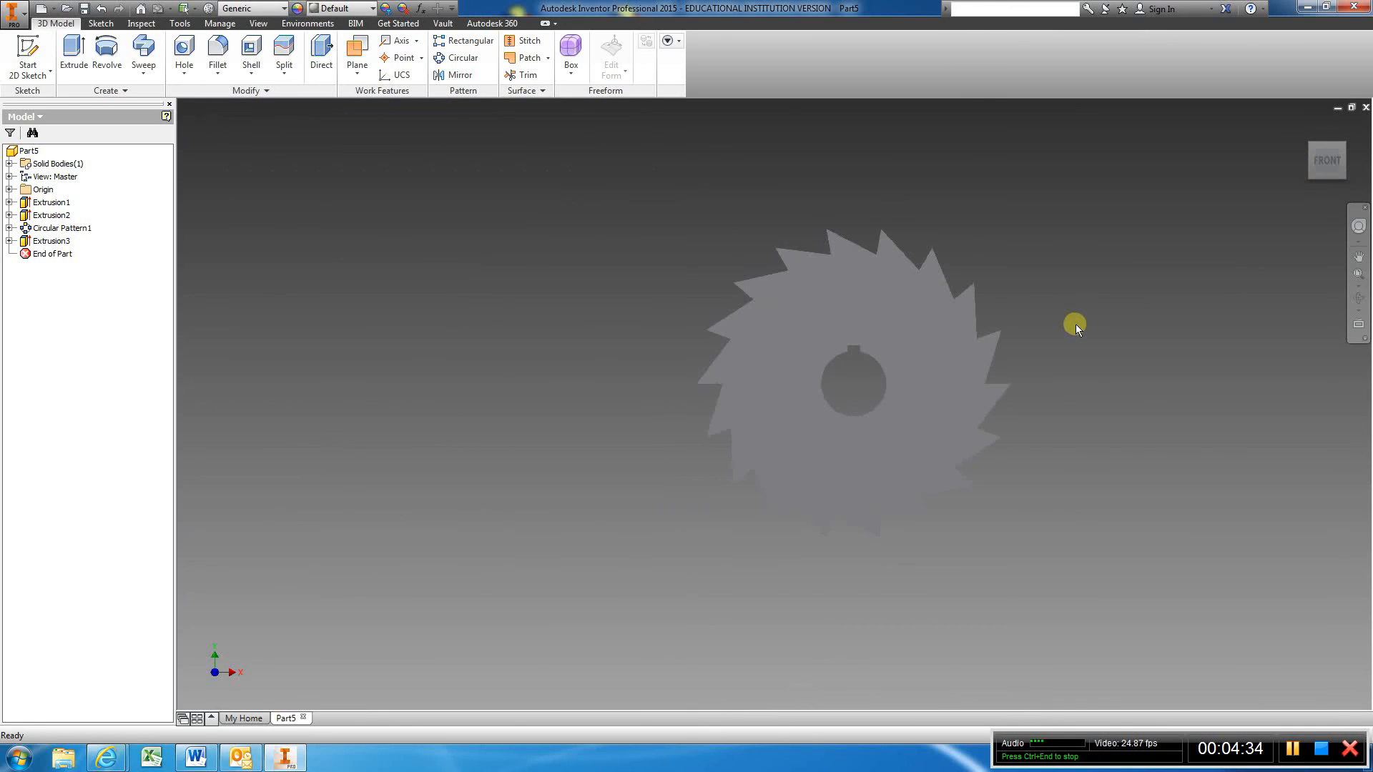